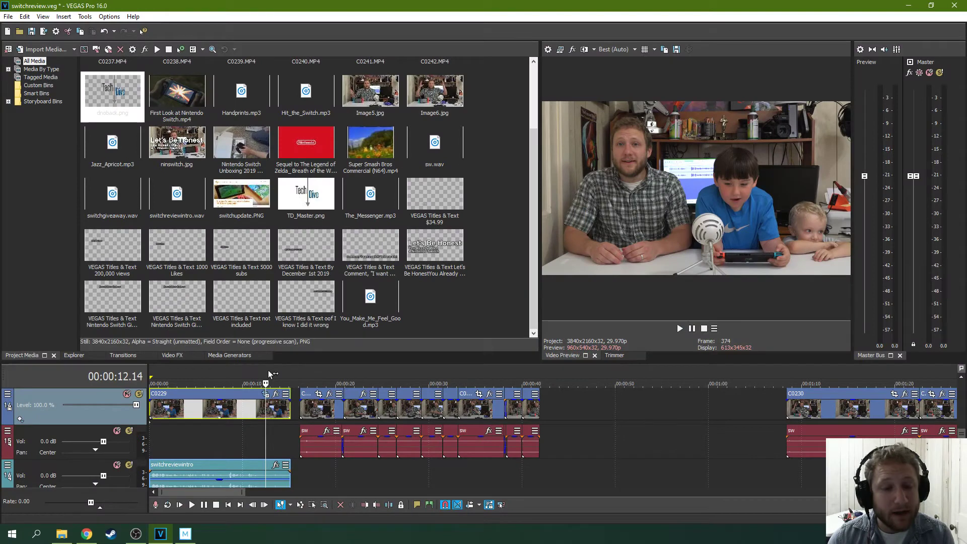
Step: Scrub the intro clip between about 5 and 13 seconds to locate the Tech Dive logo
{"action": "left_click_drag", "start_coordinate": [268, 373], "coordinate": [220, 375]}
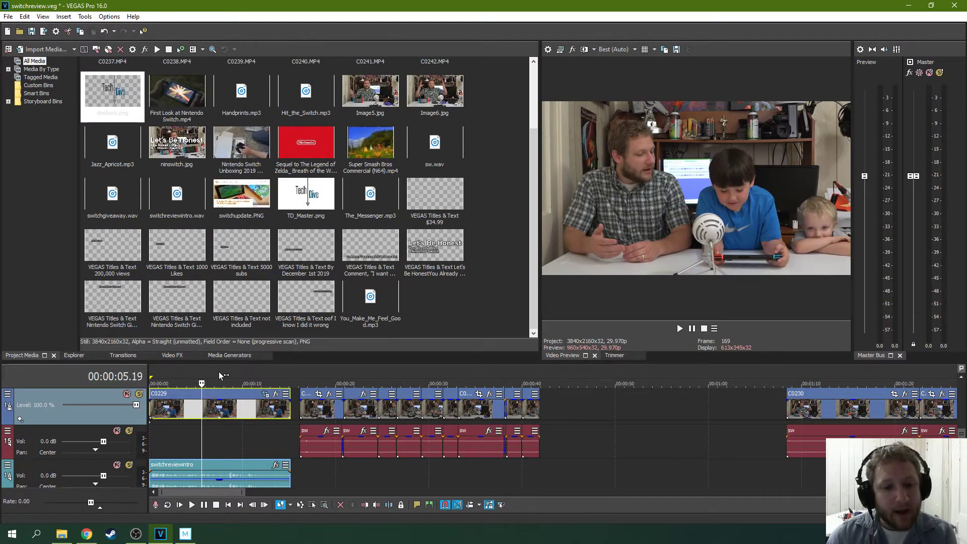
{"action": "left_click", "coordinate": [251, 372]}
{"action": "left_click", "coordinate": [222, 371]}
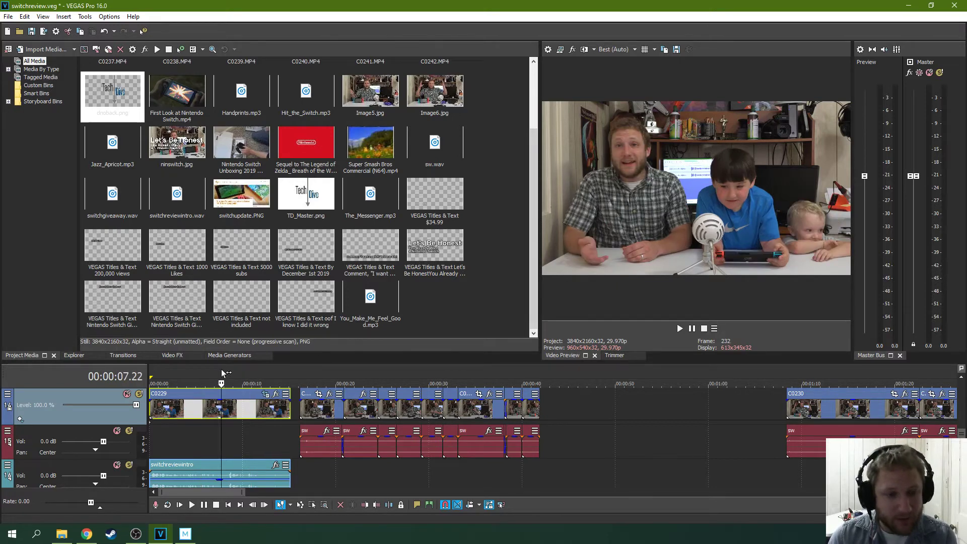
{"action": "left_click", "coordinate": [206, 371]}
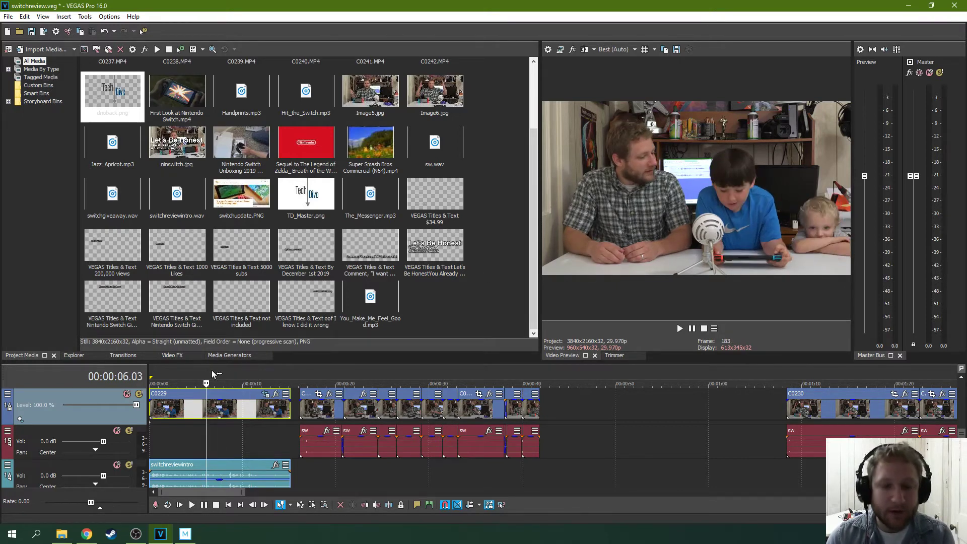
{"action": "left_click", "coordinate": [256, 375]}
{"action": "left_click", "coordinate": [226, 377]}
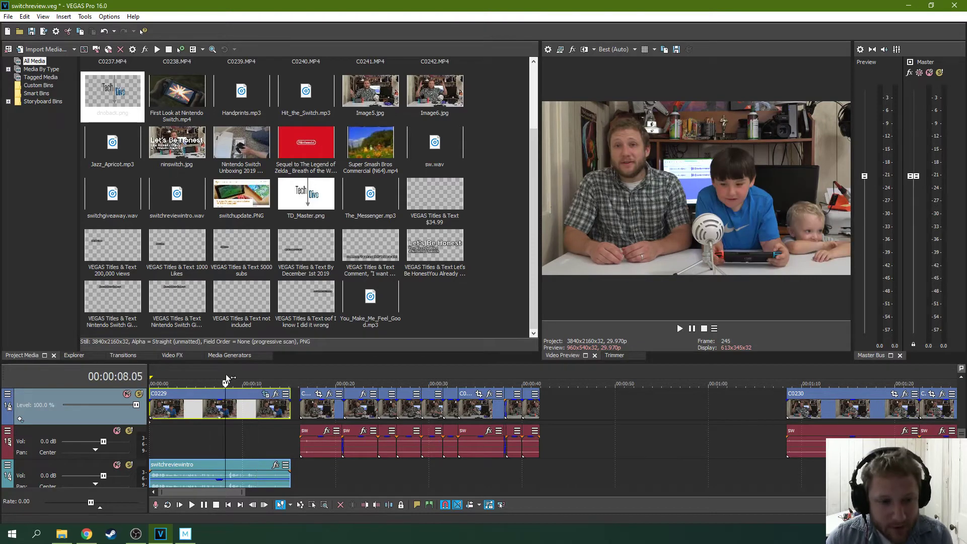
{"action": "scroll", "coordinate": [260, 385], "scroll_direction": "up", "scroll_amount": 2}
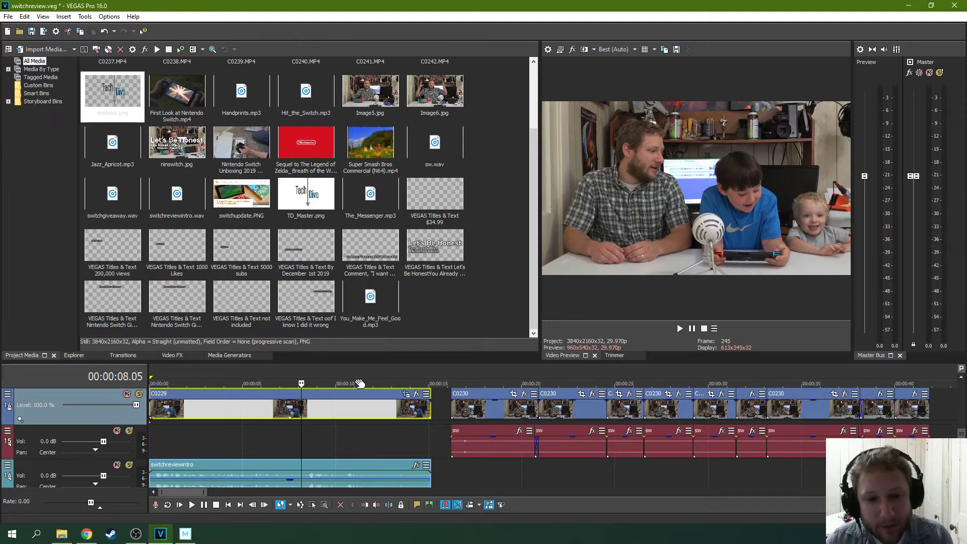
{"action": "left_click", "coordinate": [391, 378]}
{"action": "left_click_drag", "start_coordinate": [390, 378], "coordinate": [299, 380]}
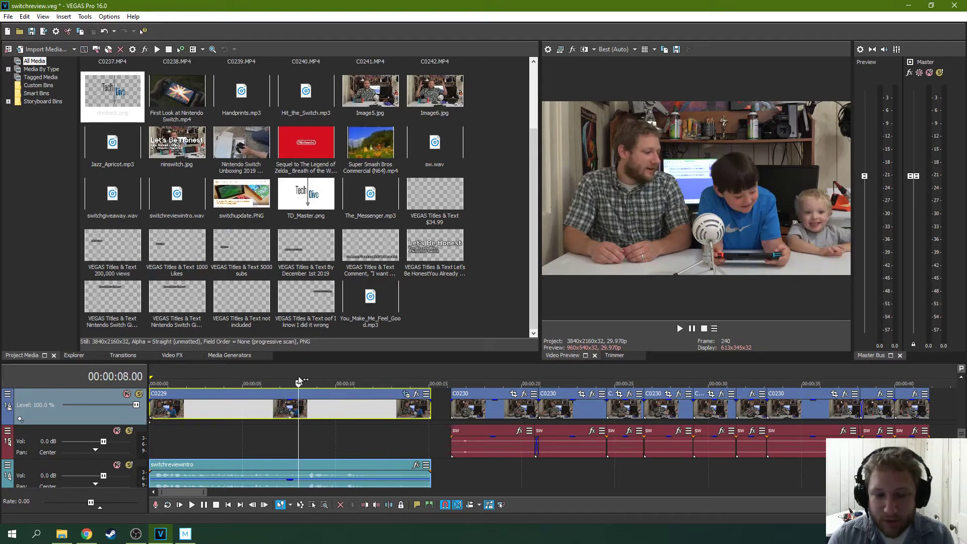
{"action": "scroll", "coordinate": [354, 394], "scroll_direction": "down", "scroll_amount": 1}
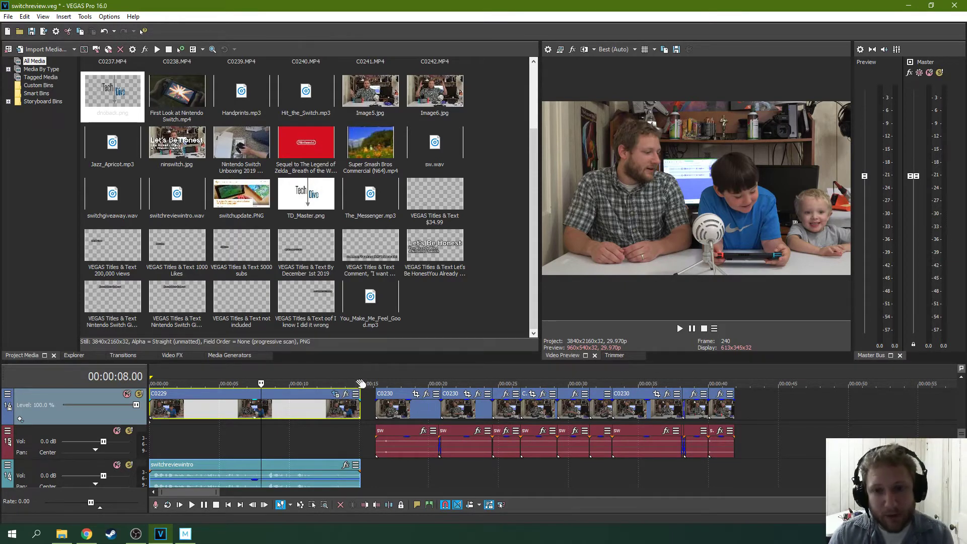
{"action": "left_click", "coordinate": [154, 374]}
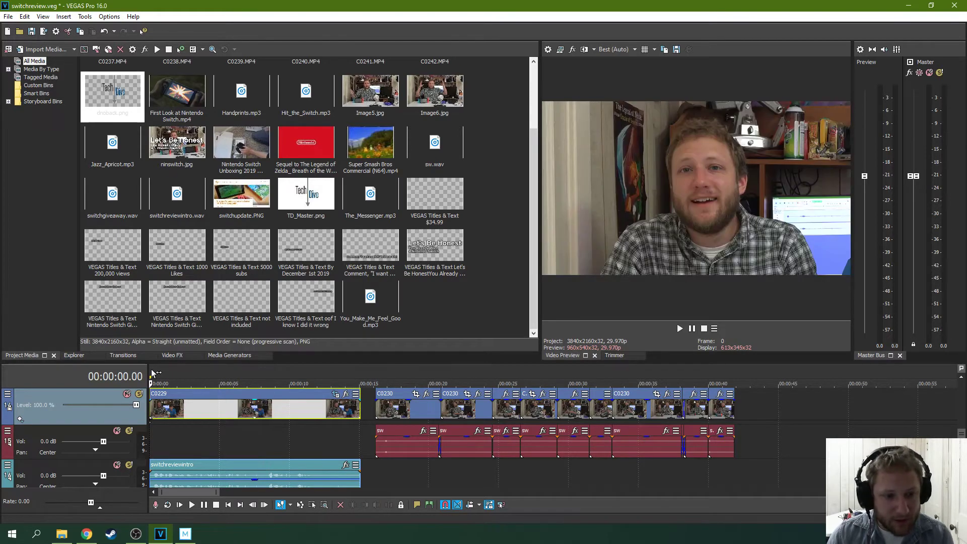
{"action": "mouse_move", "coordinate": [295, 378]}
{"action": "left_mouse_down"}
{"action": "mouse_move", "coordinate": [343, 378]}
{"action": "mouse_move", "coordinate": [308, 377]}
{"action": "left_mouse_up"}
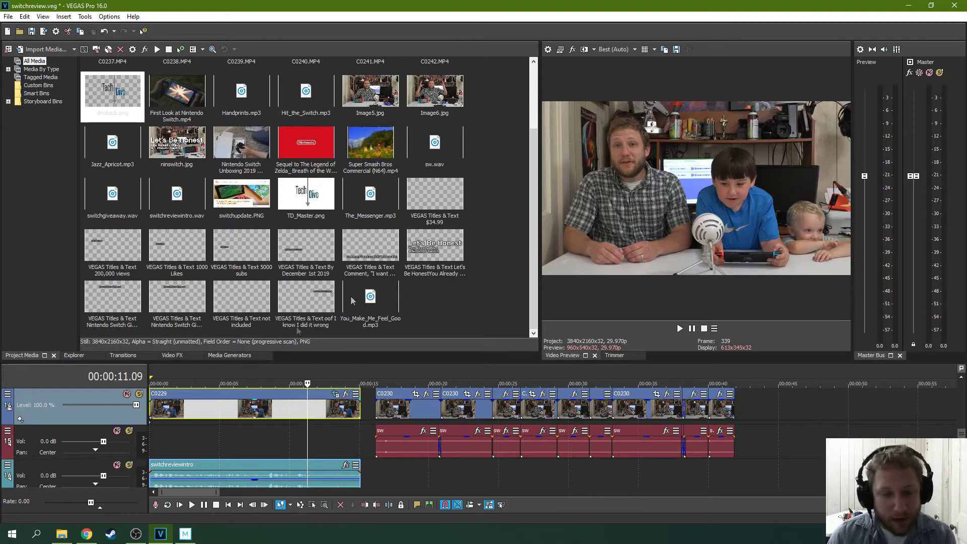
Step: Play the project from the start, pause near 12 seconds, and return to about 1.14 seconds
{"action": "left_click", "coordinate": [182, 506]}
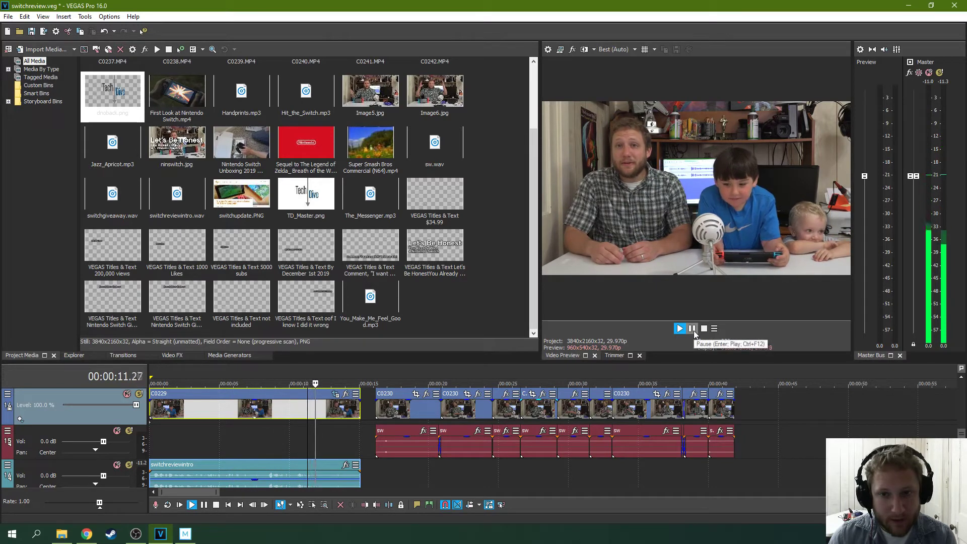
{"action": "left_click", "coordinate": [692, 328]}
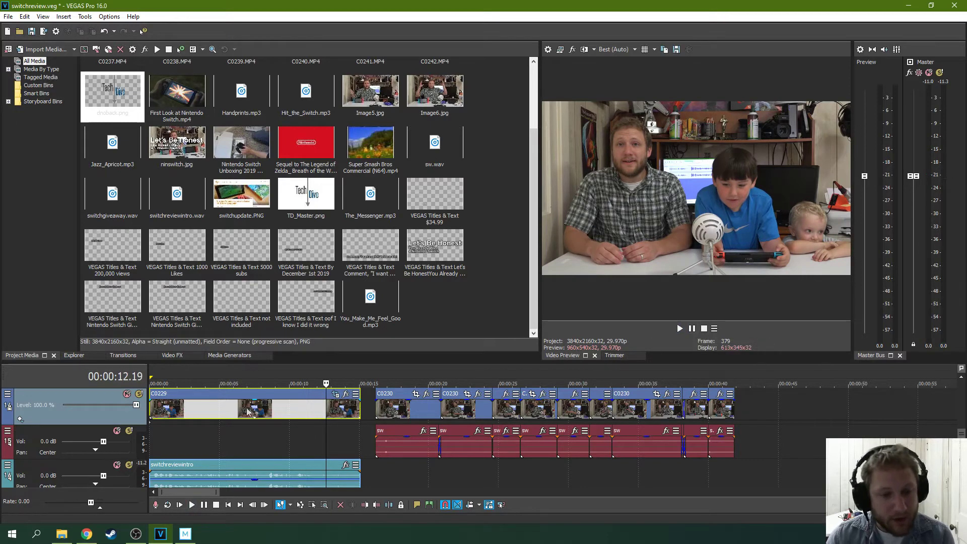
{"action": "left_click", "coordinate": [174, 377]}
{"action": "left_click", "coordinate": [165, 377]}
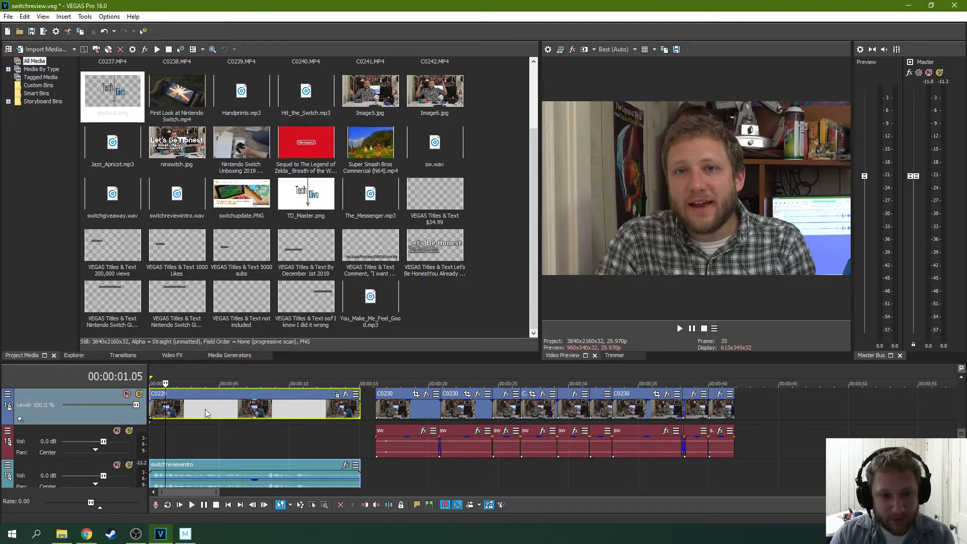
{"action": "left_click", "coordinate": [315, 373]}
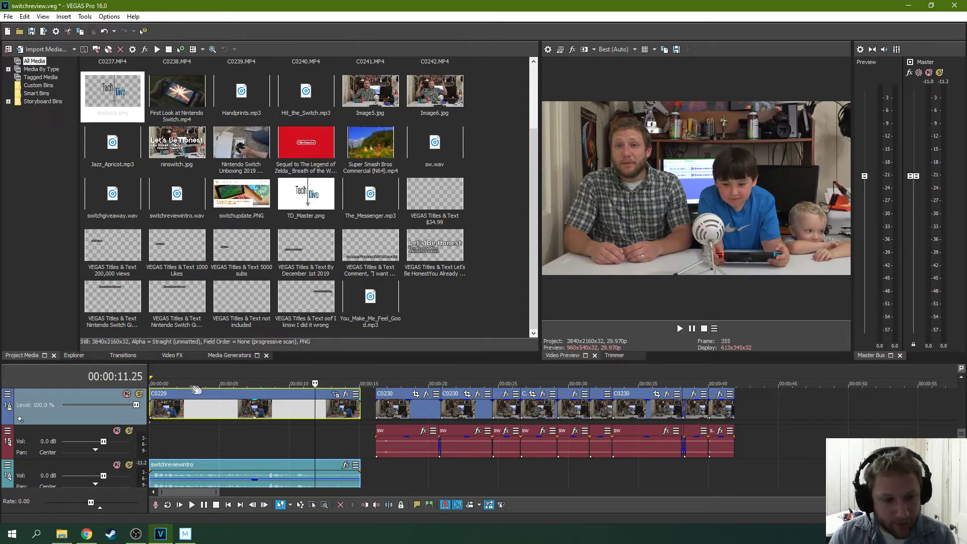
{"action": "left_click", "coordinate": [170, 377]}
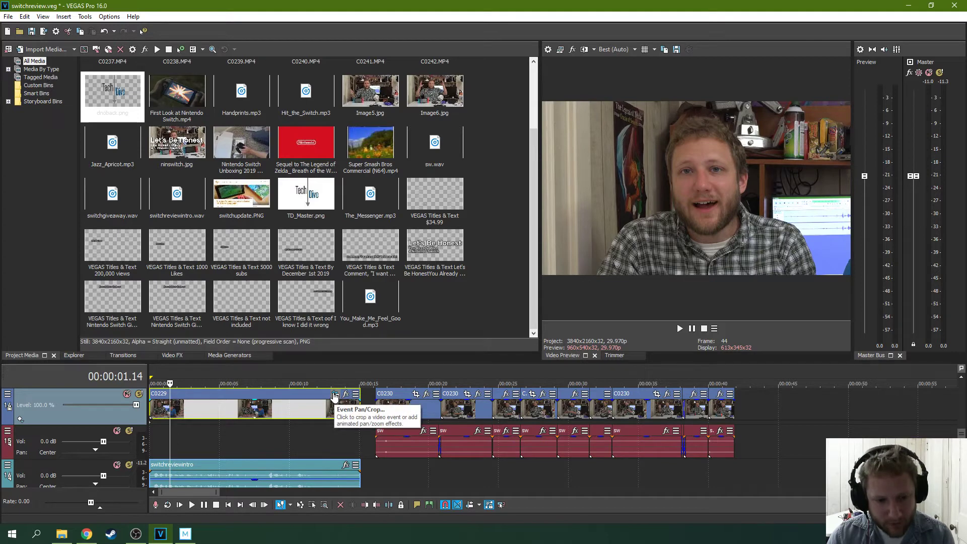
Step: Open Pan/Crop for C0229 and inspect its position keyframes at 3.17 and 3.25 seconds
{"action": "right_click", "coordinate": [313, 394]}
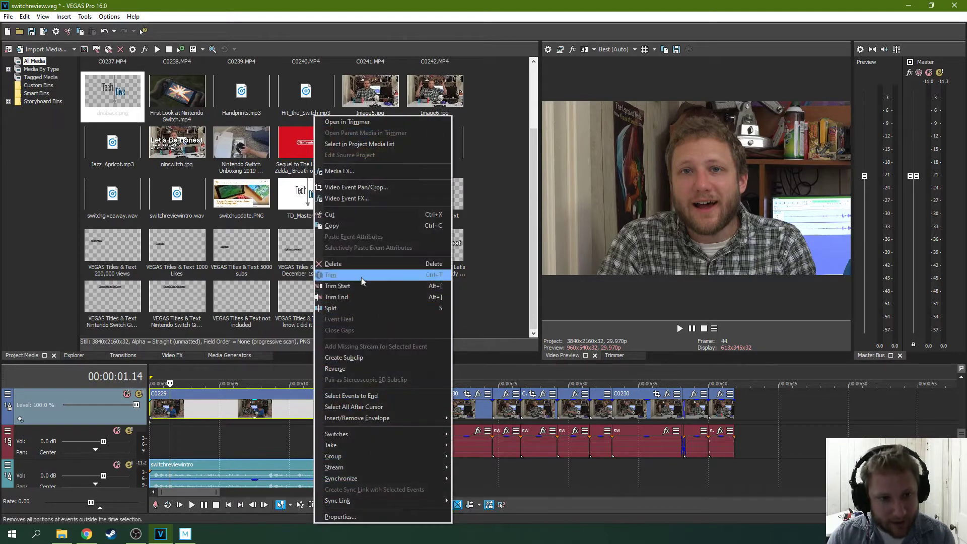
{"action": "left_click", "coordinate": [275, 441]}
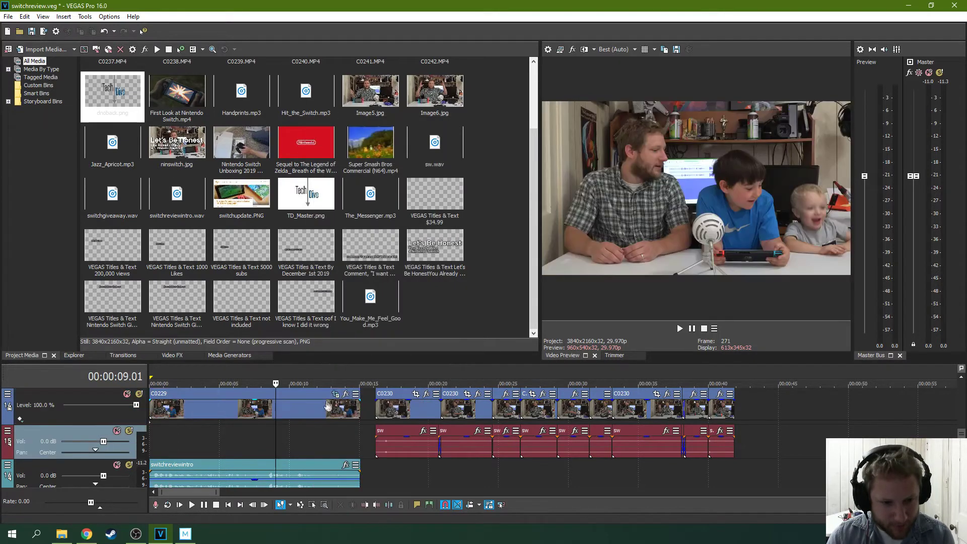
{"action": "left_click", "coordinate": [335, 398]}
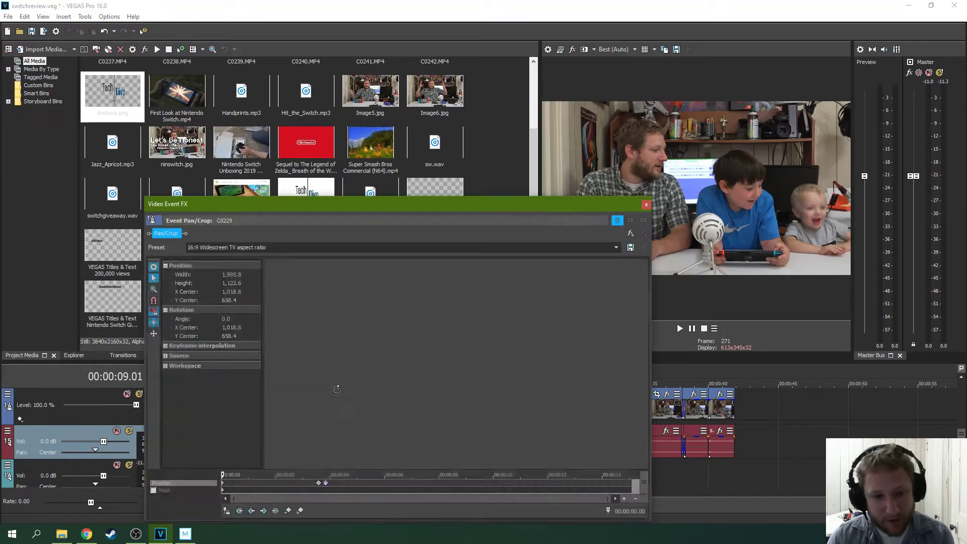
{"action": "left_click_drag", "start_coordinate": [405, 204], "coordinate": [376, 128]}
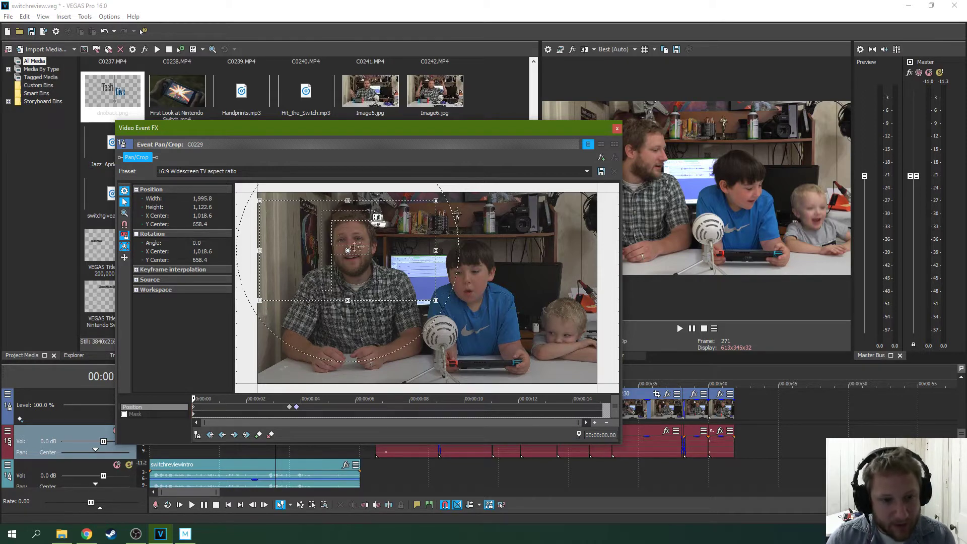
{"action": "left_click", "coordinate": [289, 408]}
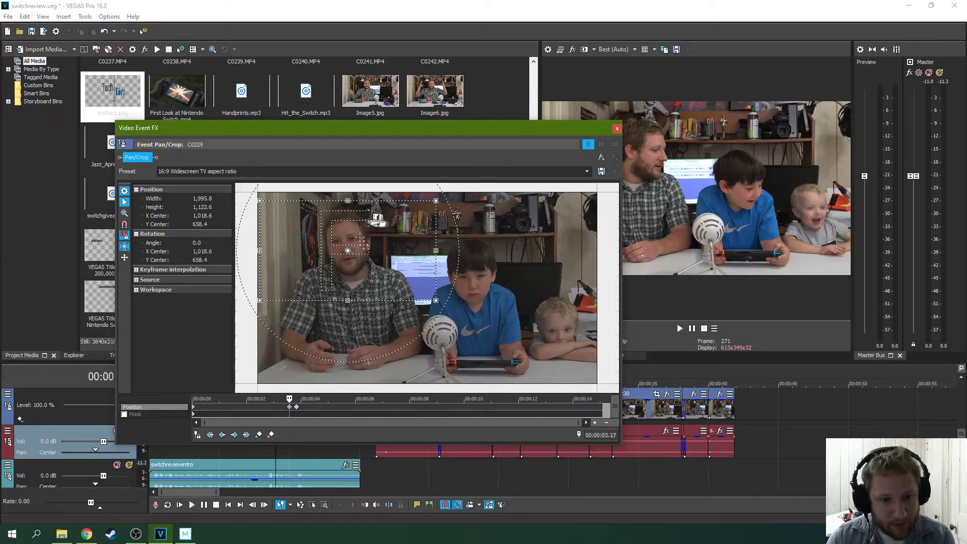
{"action": "left_click", "coordinate": [297, 408]}
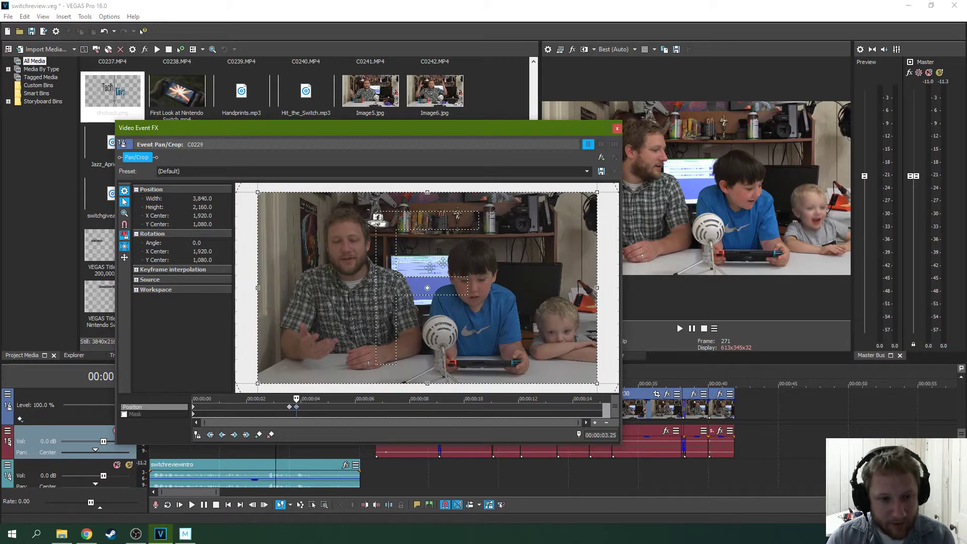
{"action": "left_click", "coordinate": [421, 405]}
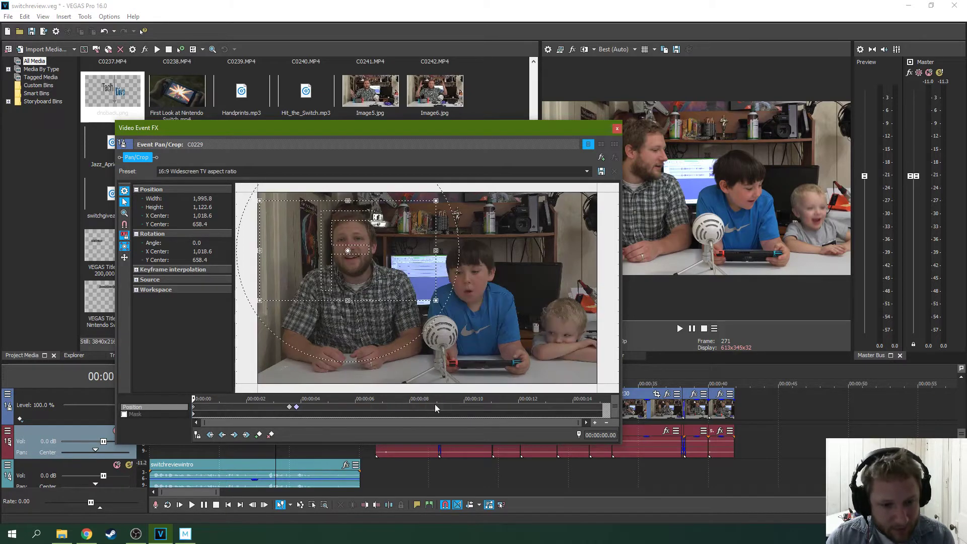
Step: Add a test position keyframe at 8 seconds, then delete it again
{"action": "left_click", "coordinate": [410, 407]}
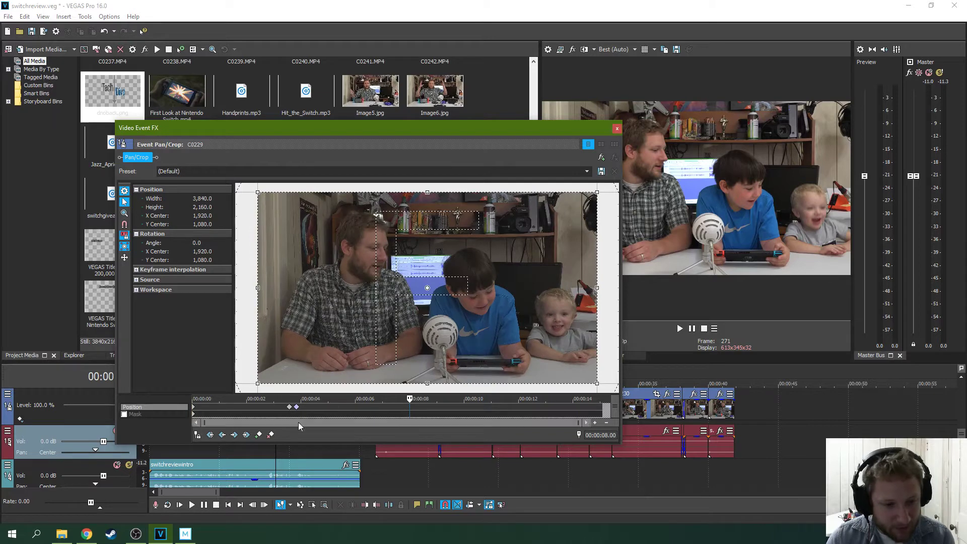
{"action": "left_click", "coordinate": [260, 436]}
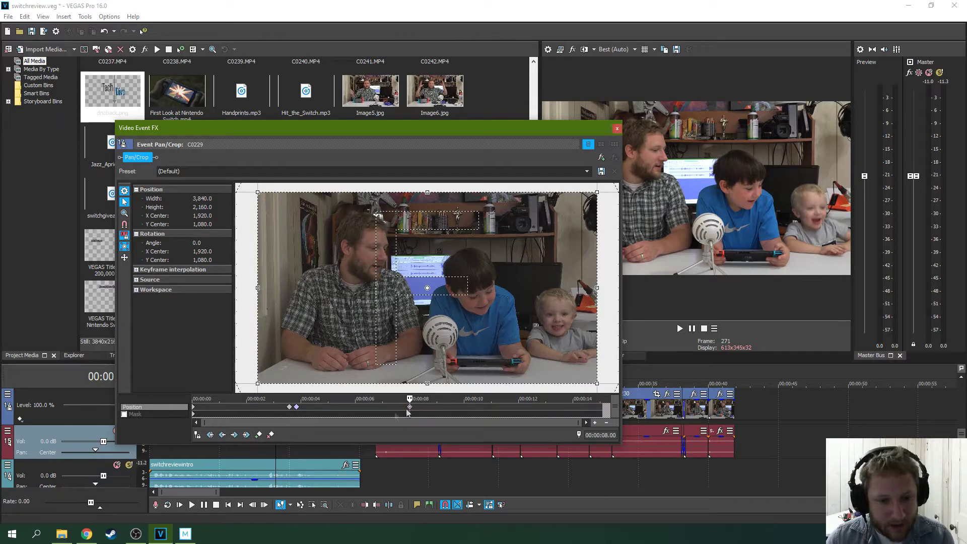
{"action": "left_click", "coordinate": [271, 435]}
Step: Delete the 3.25 and 3.17 second keyframes, return to the clip start, and tighten the crop
{"action": "left_click", "coordinate": [297, 408]}
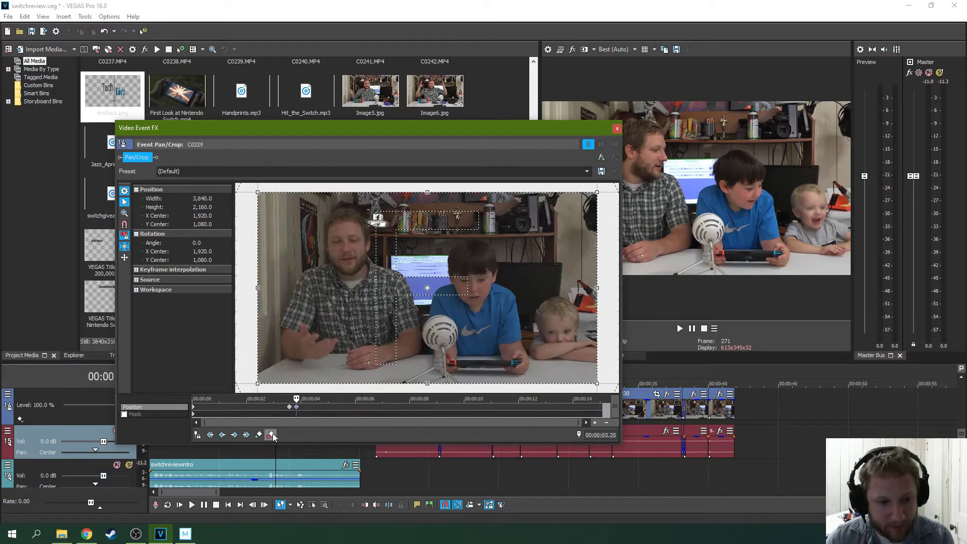
{"action": "left_click", "coordinate": [271, 435]}
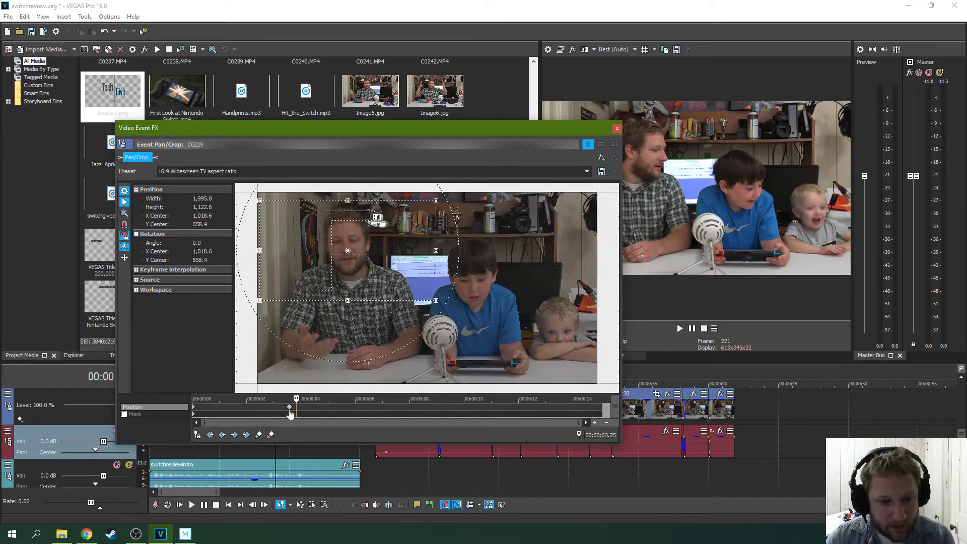
{"action": "left_click", "coordinate": [271, 435]}
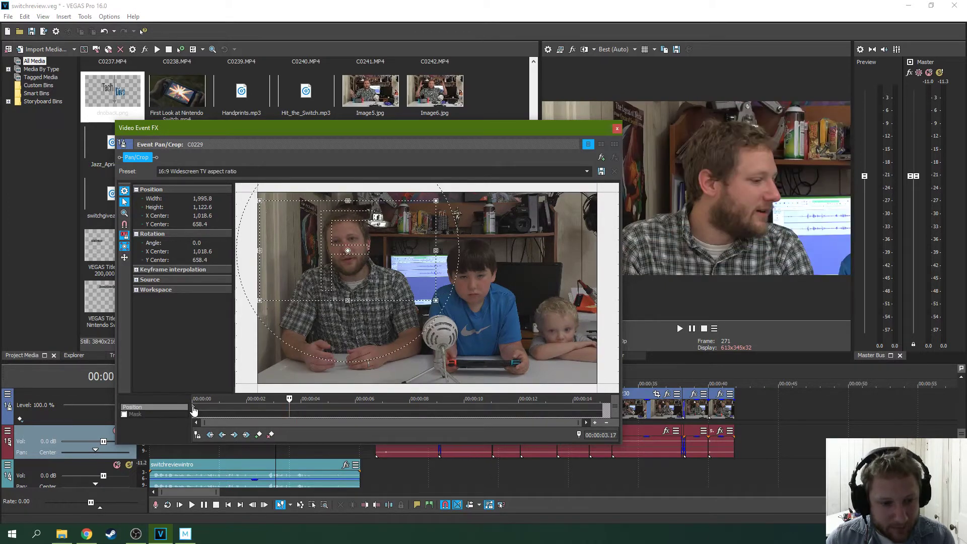
{"action": "left_click", "coordinate": [194, 410]}
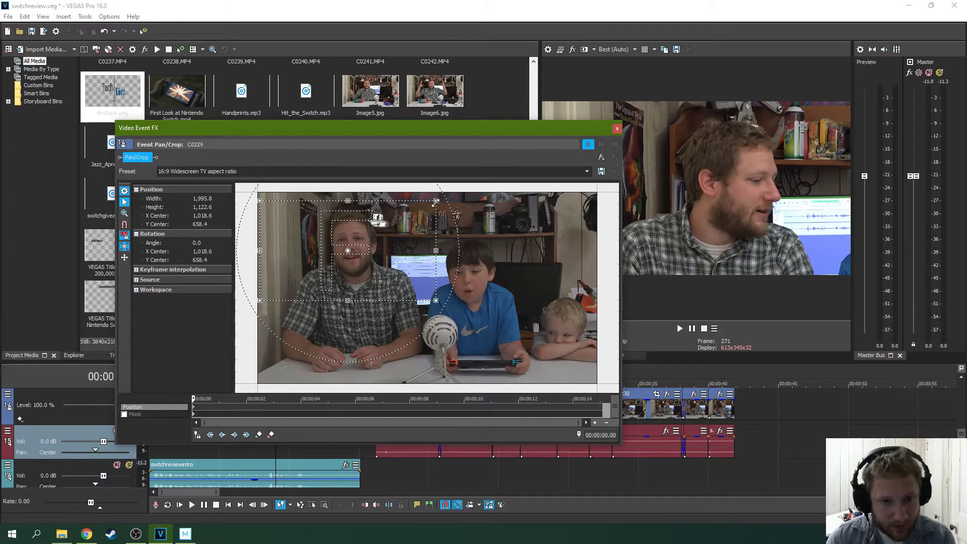
{"action": "left_click_drag", "start_coordinate": [435, 202], "coordinate": [523, 250]}
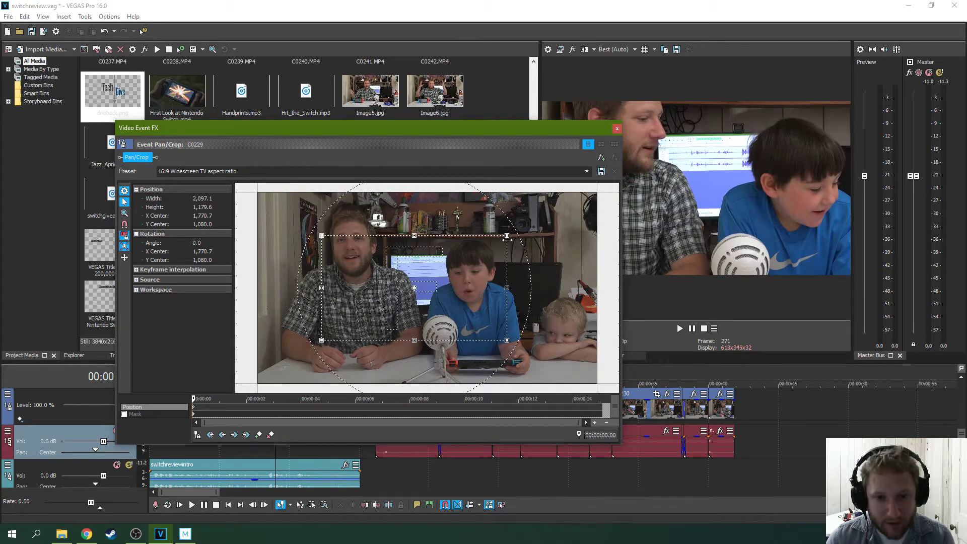
Step: Resize and position the opening crop around the seated man, ending at 1,953.5 × 1,098.8
{"action": "left_click_drag", "start_coordinate": [507, 239], "coordinate": [725, 129]}
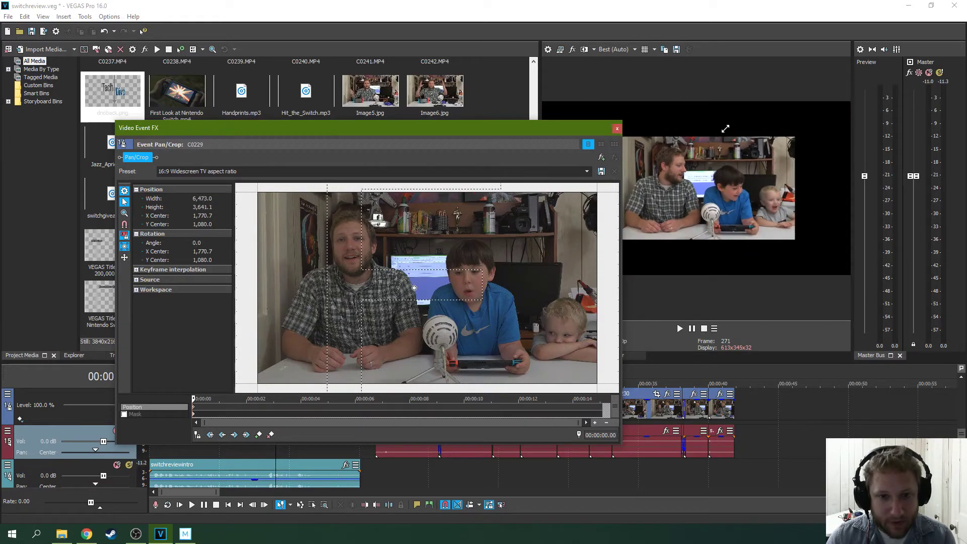
{"action": "left_click_drag", "start_coordinate": [567, 132], "coordinate": [569, 169]}
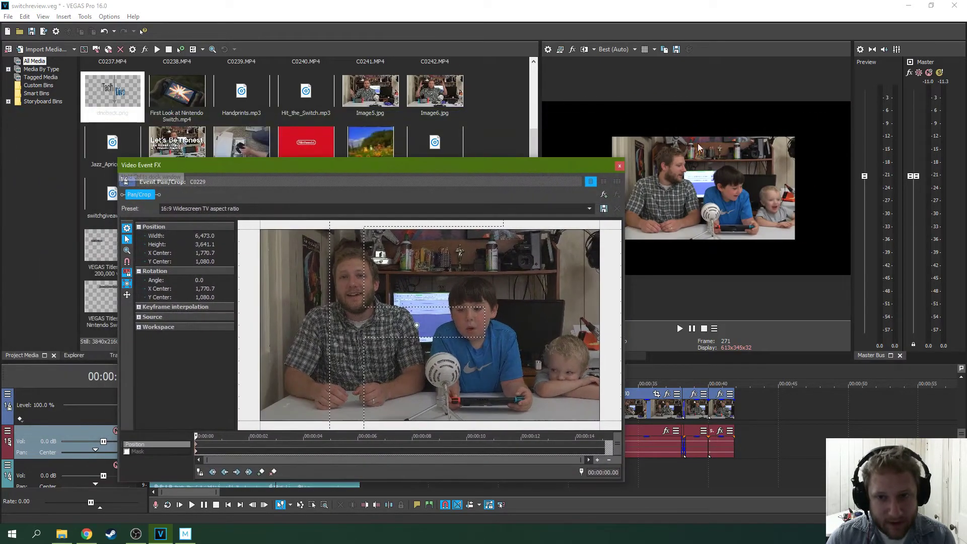
{"action": "scroll", "coordinate": [501, 259], "scroll_direction": "down", "scroll_amount": 5}
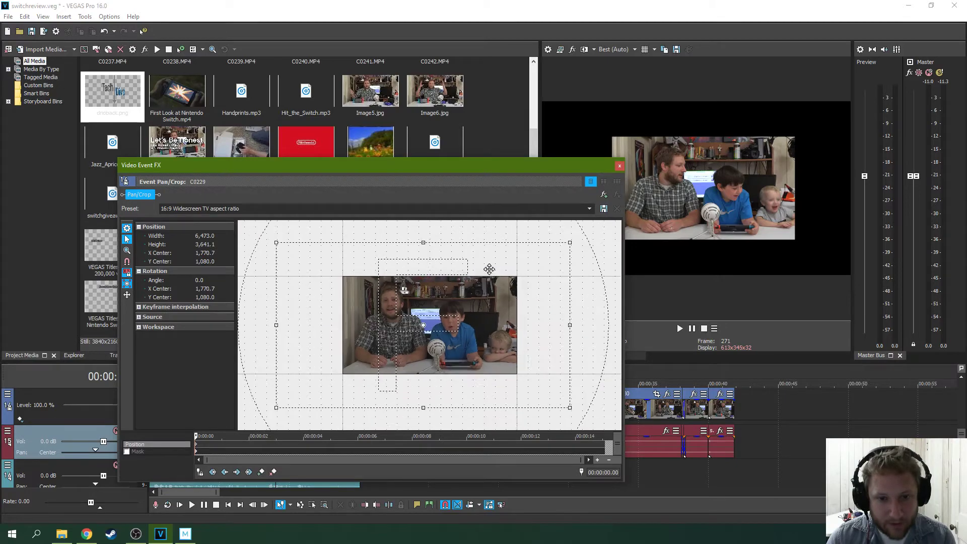
{"action": "left_click_drag", "start_coordinate": [489, 333], "coordinate": [495, 335]}
{"action": "left_click_drag", "start_coordinate": [553, 258], "coordinate": [461, 306]}
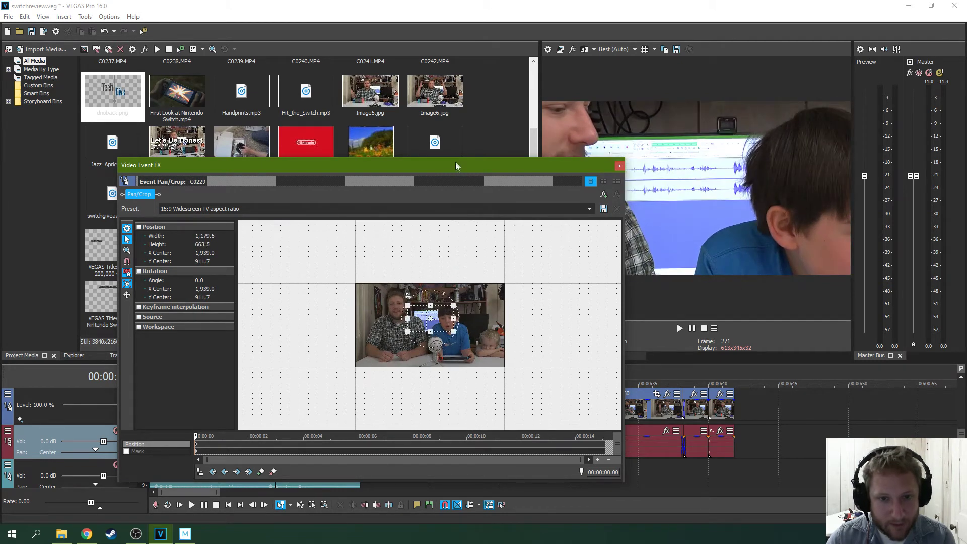
{"action": "left_click_drag", "start_coordinate": [456, 165], "coordinate": [462, 209]}
{"action": "left_click_drag", "start_coordinate": [447, 359], "coordinate": [447, 330]}
{"action": "left_click_drag", "start_coordinate": [456, 207], "coordinate": [439, 149]}
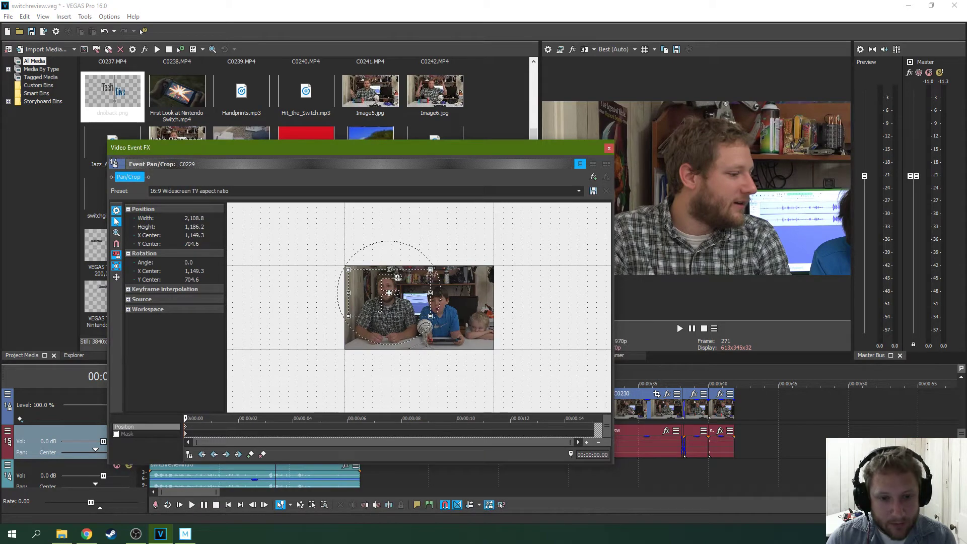
{"action": "left_click_drag", "start_coordinate": [431, 269], "coordinate": [406, 285]}
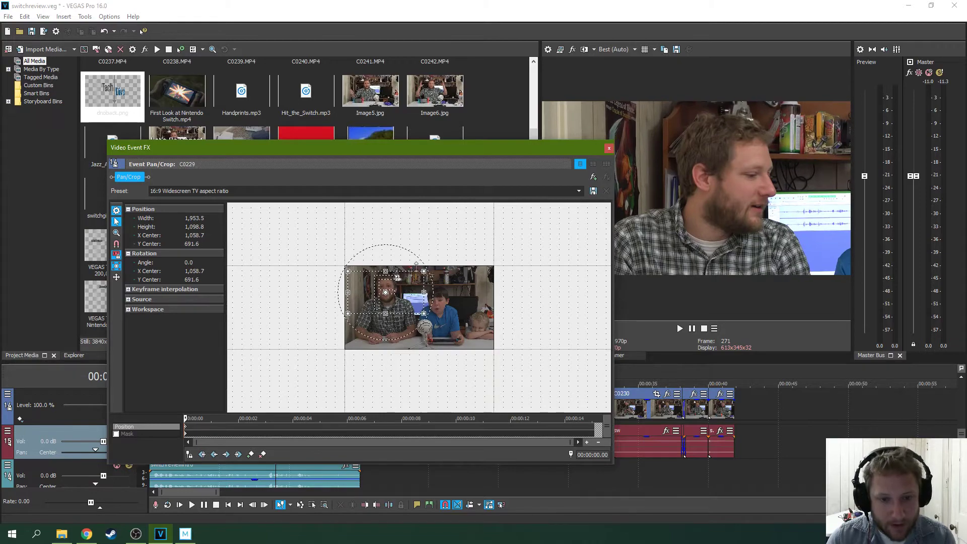
{"action": "left_click_drag", "start_coordinate": [533, 150], "coordinate": [583, 158]}
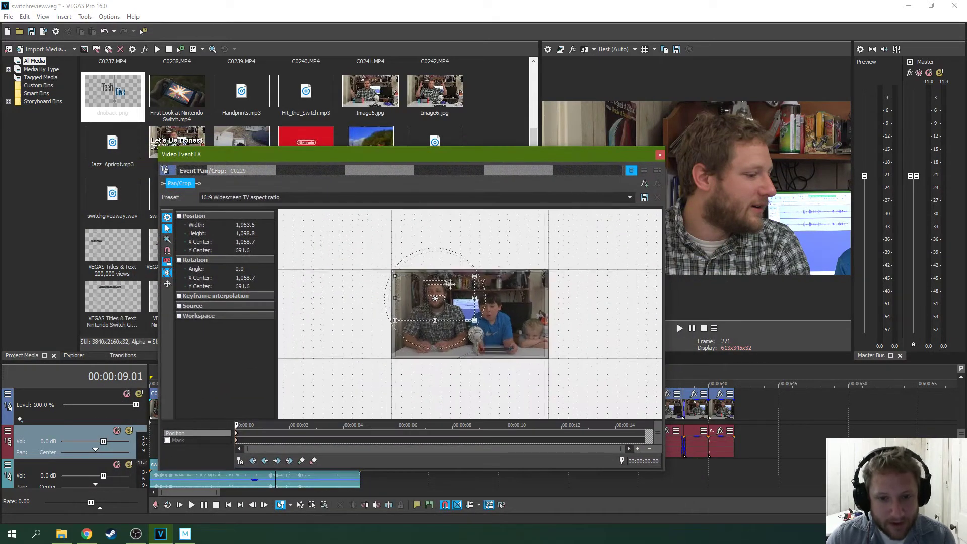
{"action": "scroll", "coordinate": [449, 284], "scroll_direction": "up", "scroll_amount": 5}
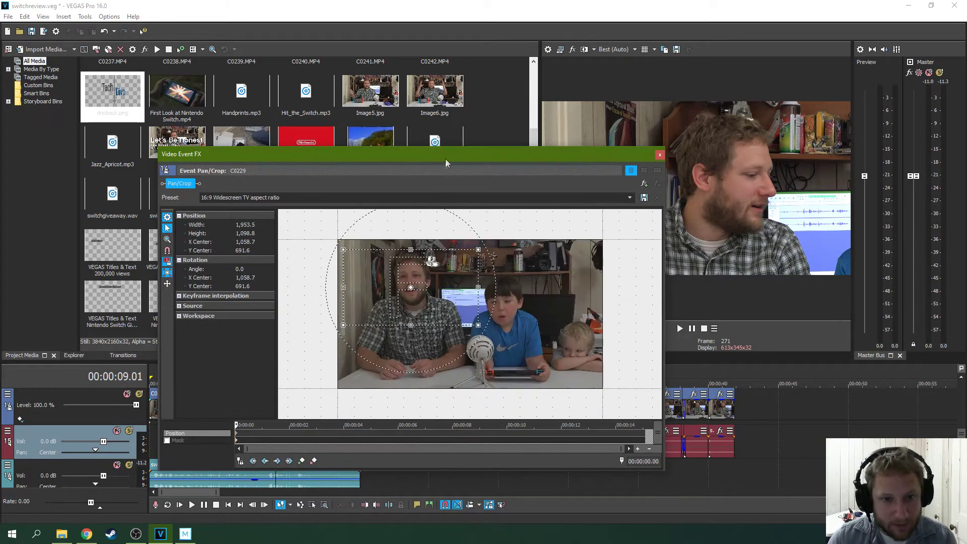
{"action": "left_click_drag", "start_coordinate": [445, 162], "coordinate": [408, 102]}
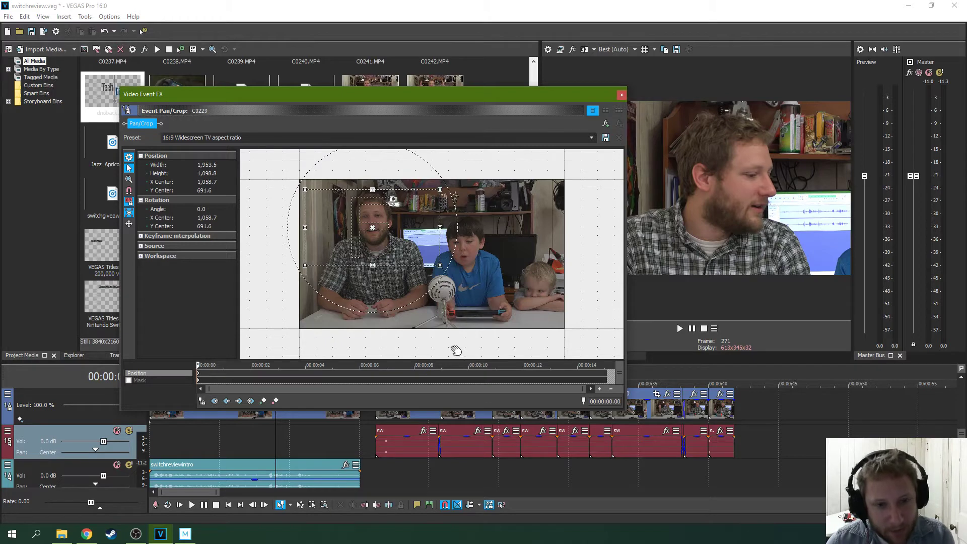
Step: At the 15.03-second end, shrink the crop to 1,252.7 × 704.7 on the man's face
{"action": "left_click", "coordinate": [606, 375]}
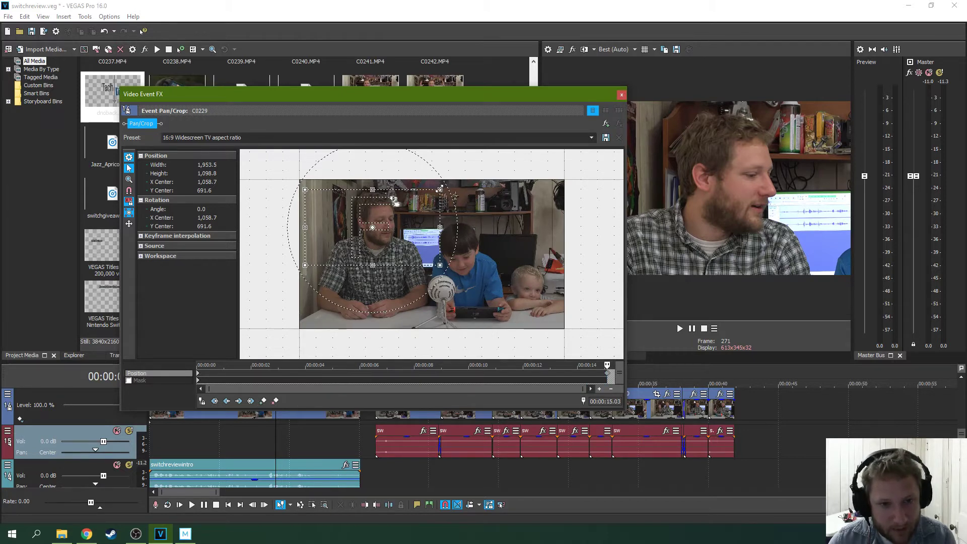
{"action": "left_click_drag", "start_coordinate": [439, 188], "coordinate": [417, 201]}
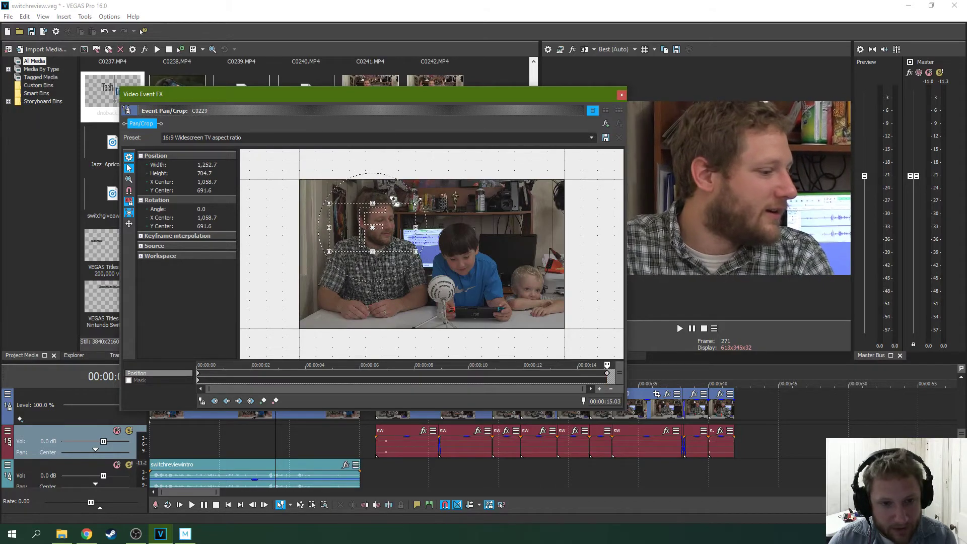
{"action": "left_click_drag", "start_coordinate": [426, 96], "coordinate": [392, 155]}
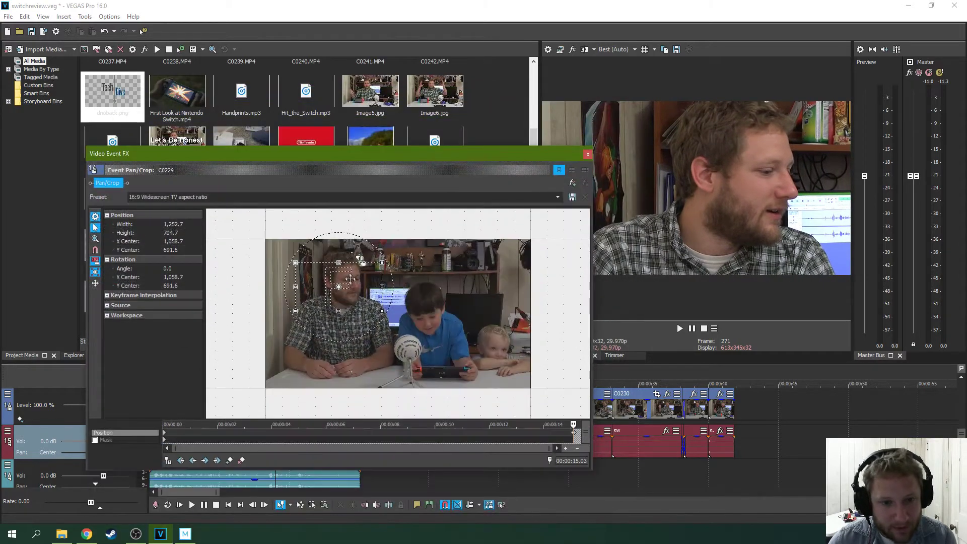
{"action": "left_click", "coordinate": [588, 157]}
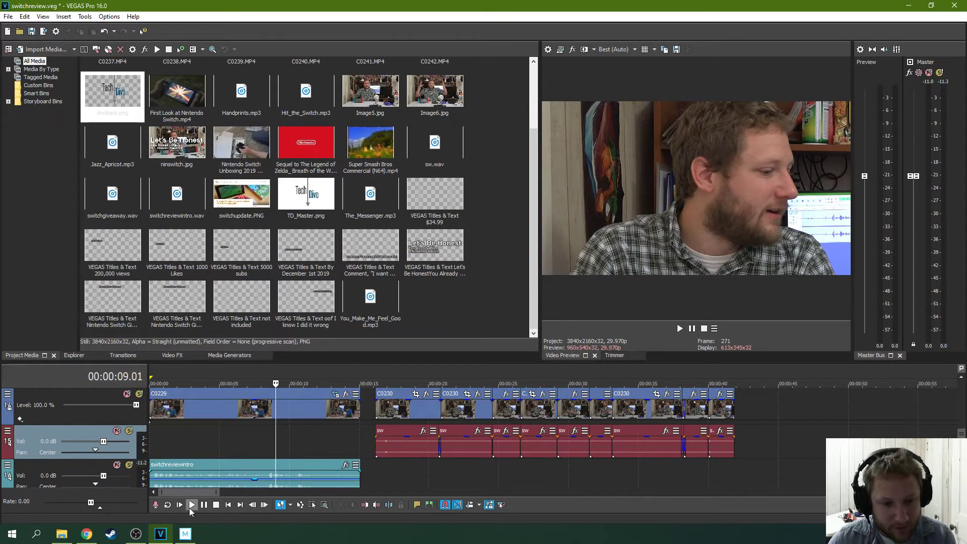
{"action": "left_click", "coordinate": [180, 506]}
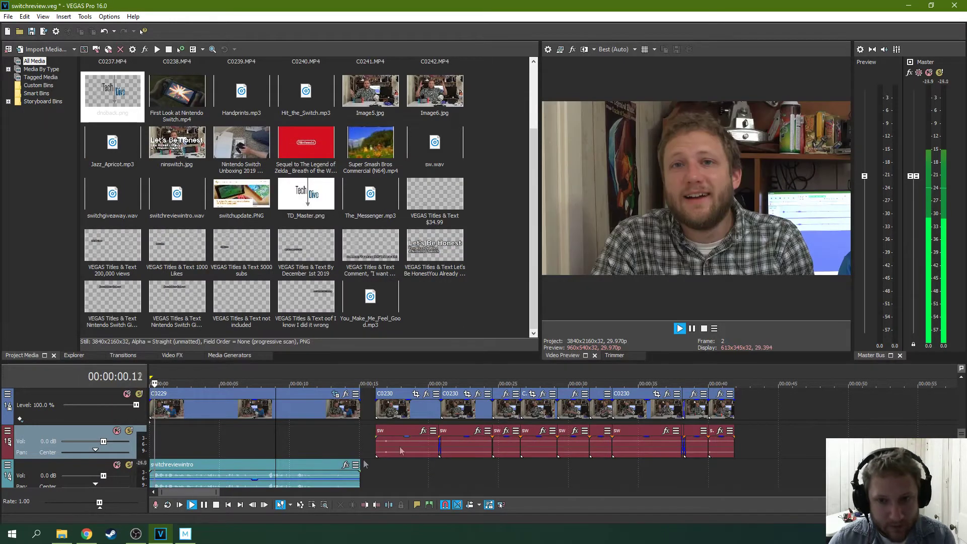
{"action": "left_click", "coordinate": [691, 330]}
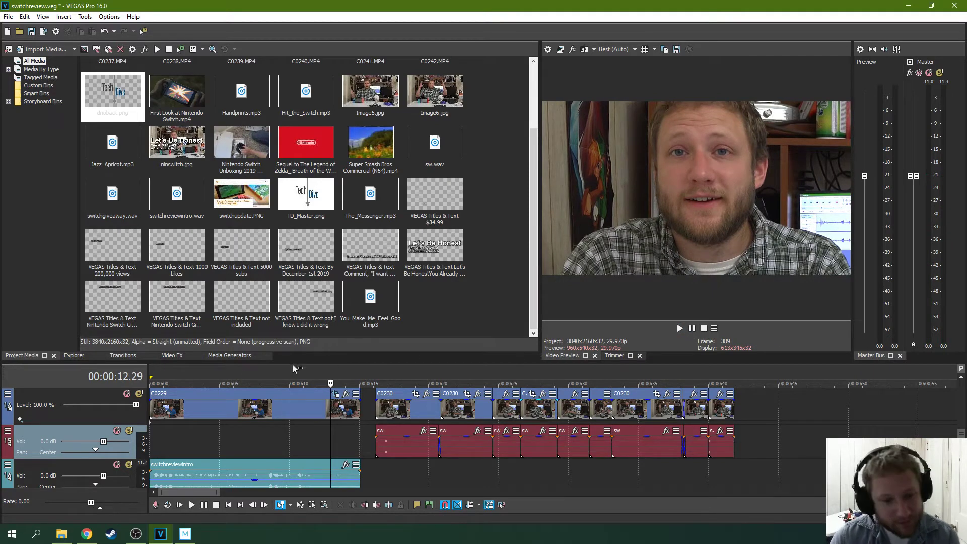
{"action": "left_click", "coordinate": [336, 394]}
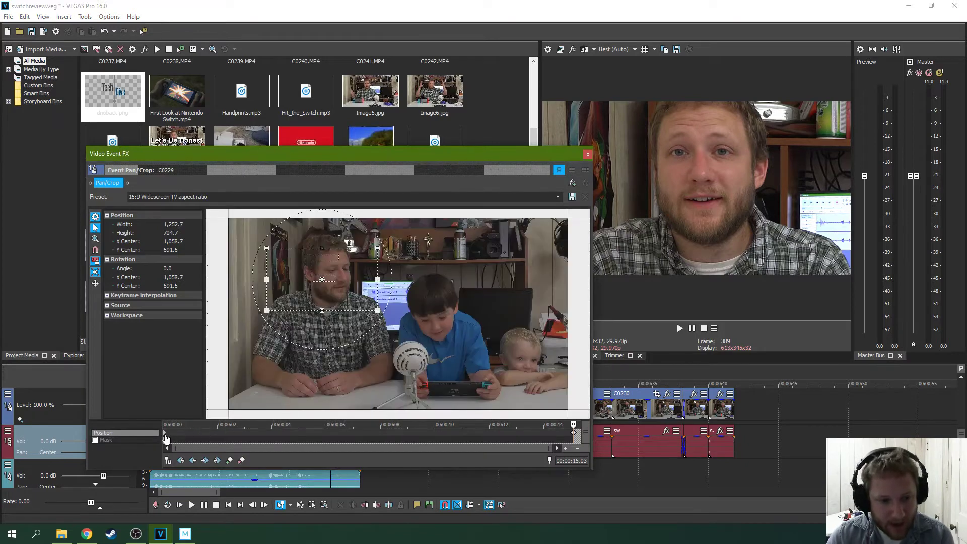
Step: Compare start and end framings, set the end keyframe to Fast, close Pan/Crop, and replay
{"action": "left_click", "coordinate": [164, 439]}
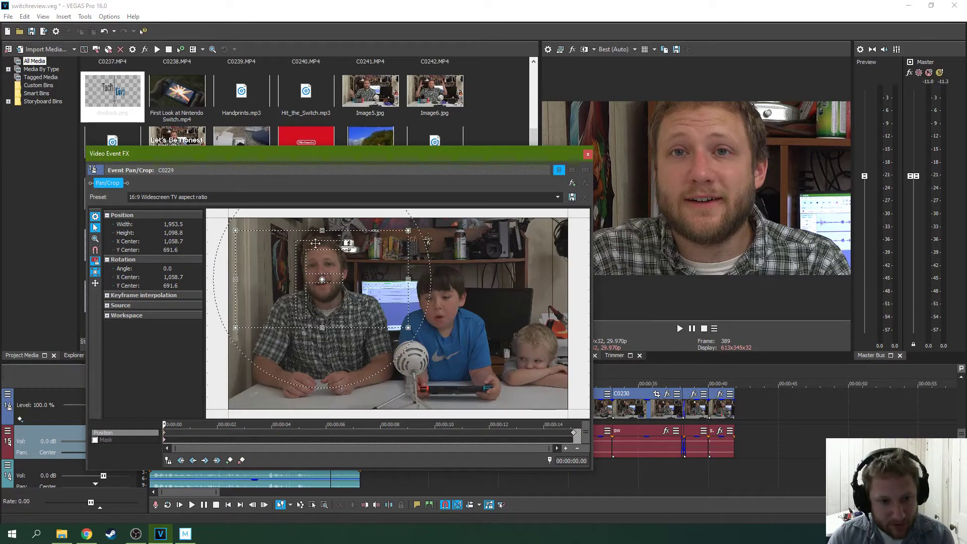
{"action": "left_click", "coordinate": [573, 436]}
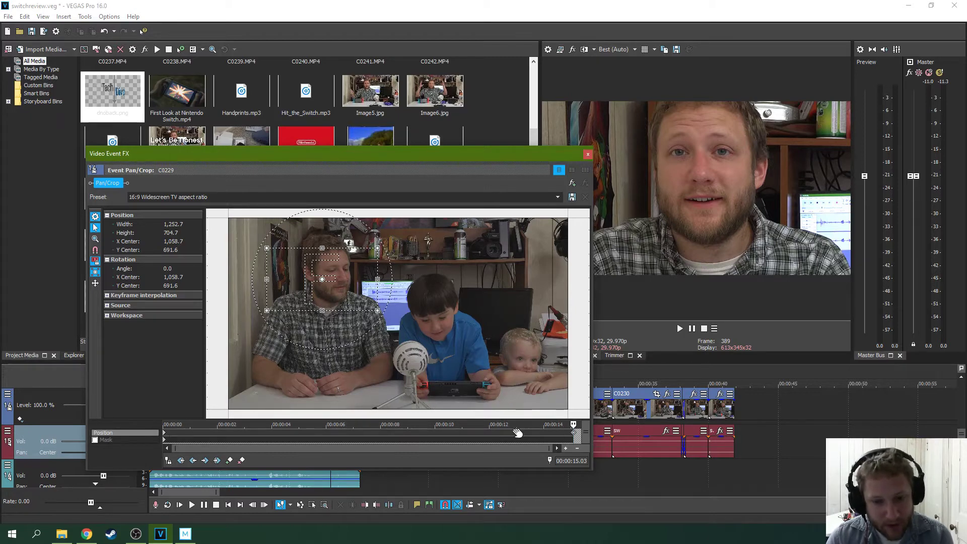
{"action": "right_click", "coordinate": [575, 434]}
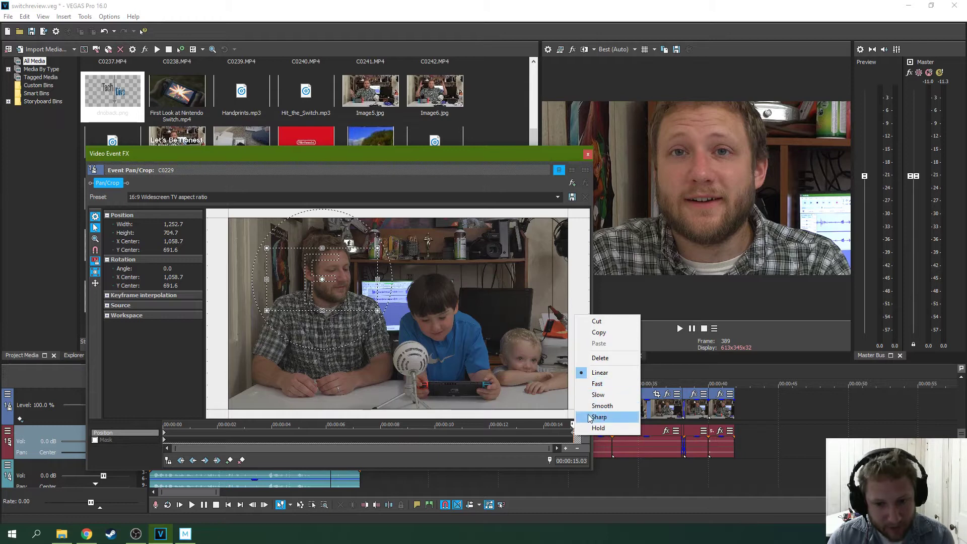
{"action": "left_click", "coordinate": [594, 384]}
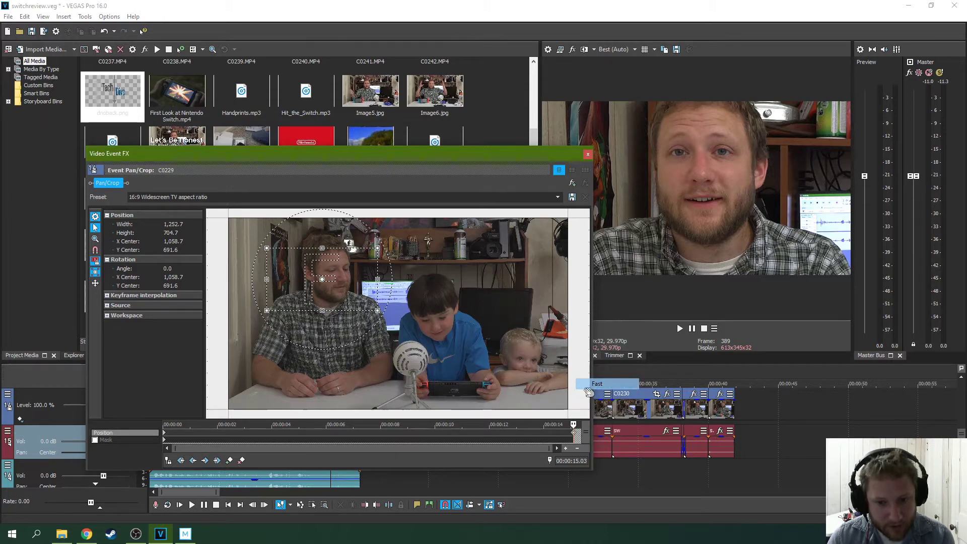
{"action": "left_click", "coordinate": [587, 157]}
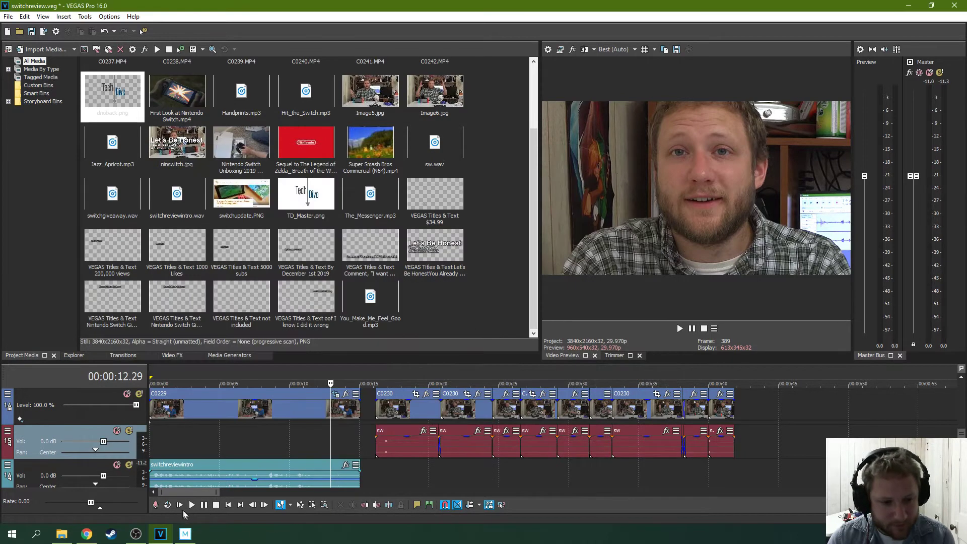
{"action": "left_click", "coordinate": [179, 505]}
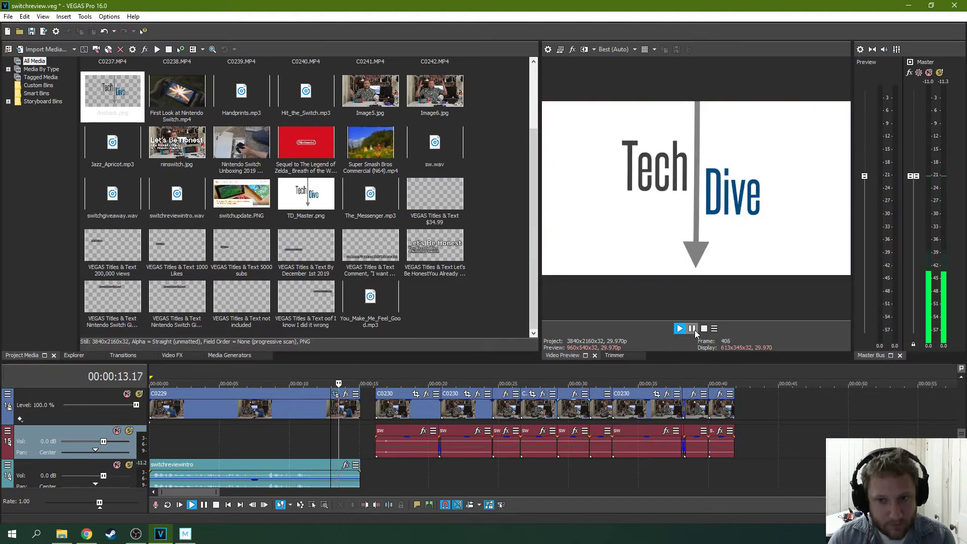
Step: Pause playback at the Tech Dive logo and reopen Pan/Crop for the C0229 clip
{"action": "left_click", "coordinate": [694, 330]}
{"action": "left_click", "coordinate": [264, 411]}
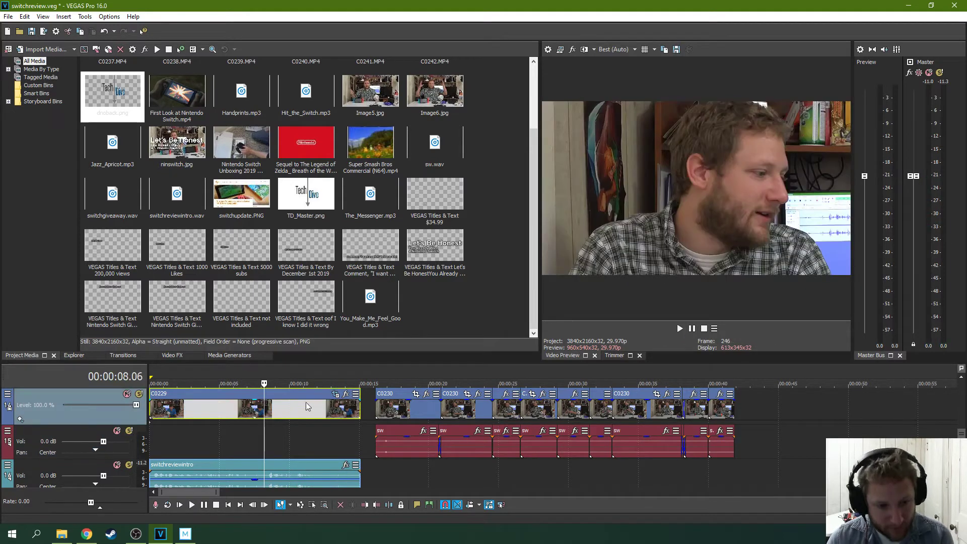
{"action": "right_click", "coordinate": [305, 406]}
{"action": "left_click", "coordinate": [235, 412]}
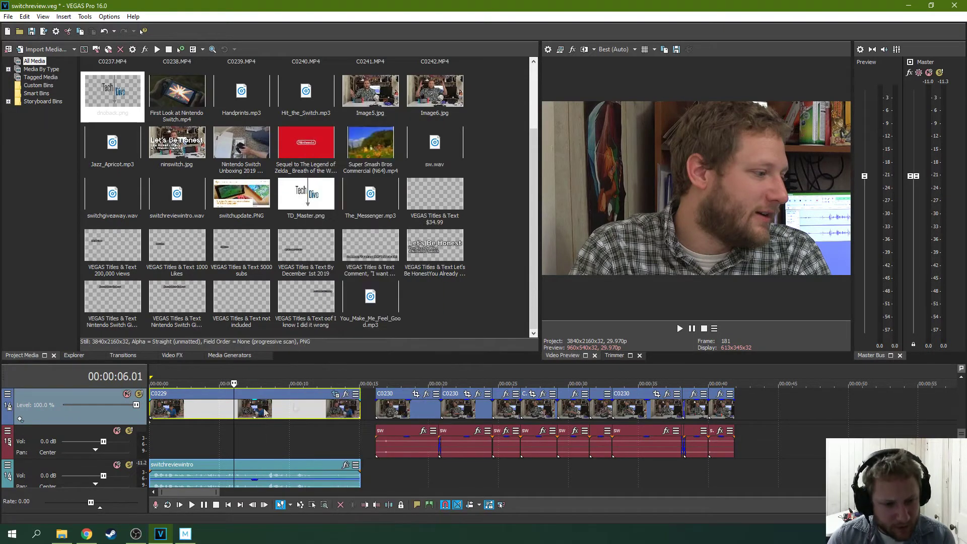
{"action": "left_click", "coordinate": [336, 393]}
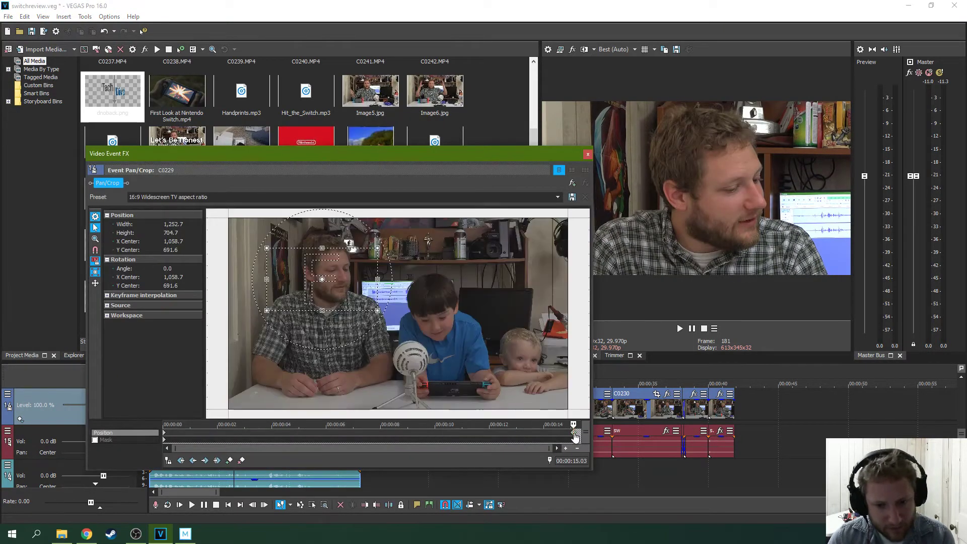
Step: Add a mask keyframe at 7.26 seconds
{"action": "right_click", "coordinate": [574, 434]}
{"action": "left_click", "coordinate": [302, 431]}
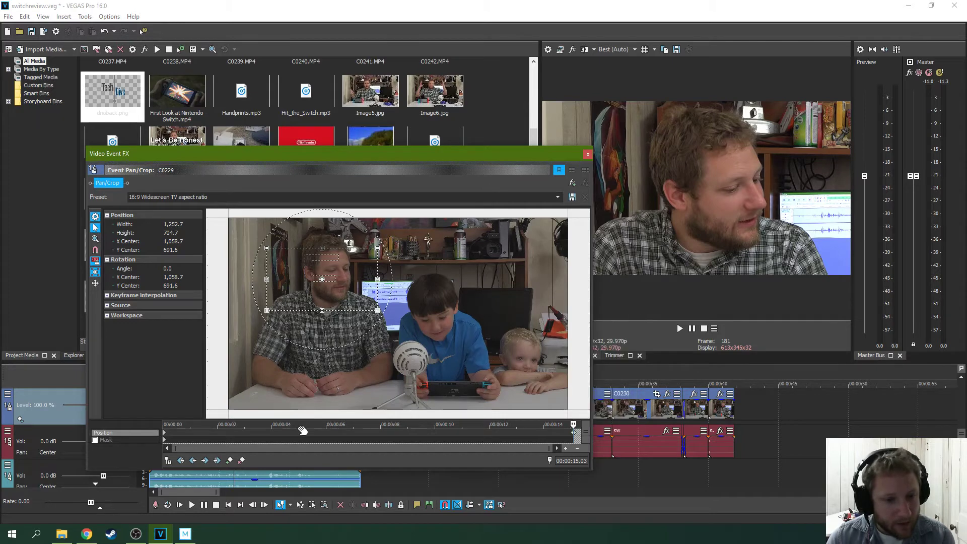
{"action": "left_click", "coordinate": [377, 440]}
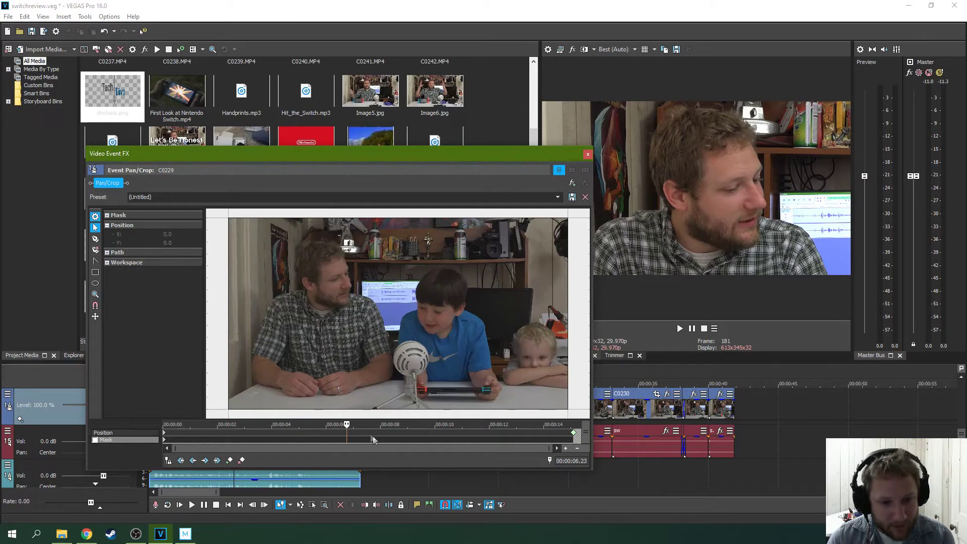
{"action": "left_click", "coordinate": [229, 460]}
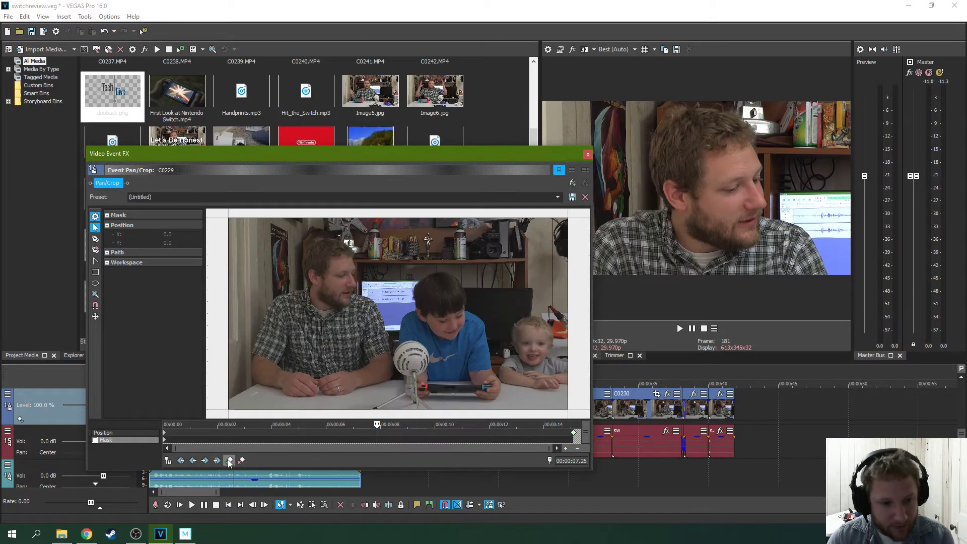
{"action": "left_click", "coordinate": [572, 432]}
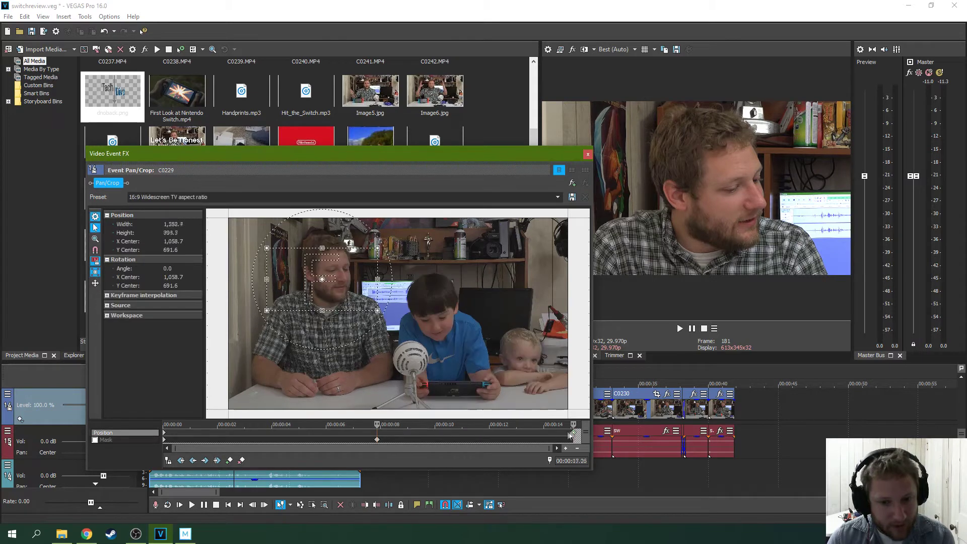
{"action": "left_click", "coordinate": [377, 440]}
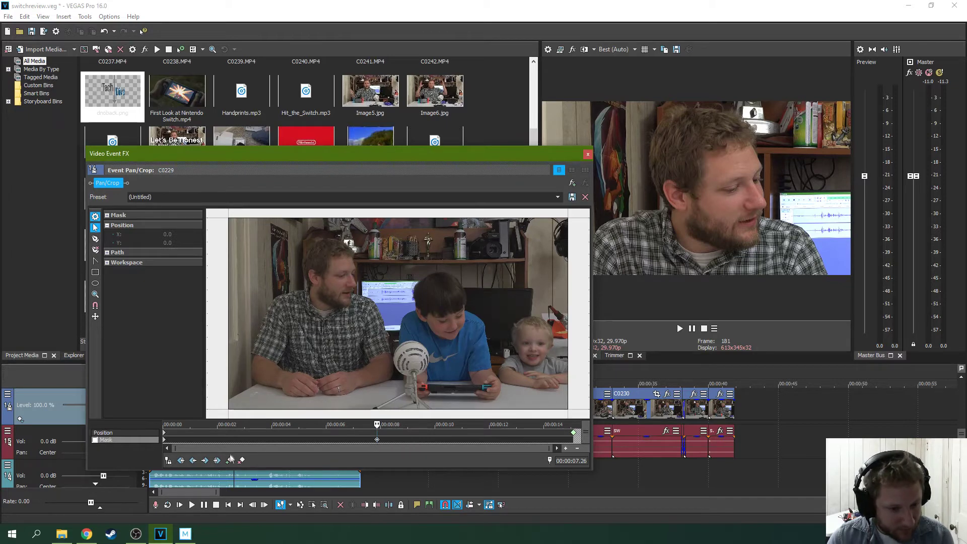
Step: Add a 7.26-second position keyframe cropped onto the shelf above the family, then close the editor
{"action": "left_click", "coordinate": [134, 433]}
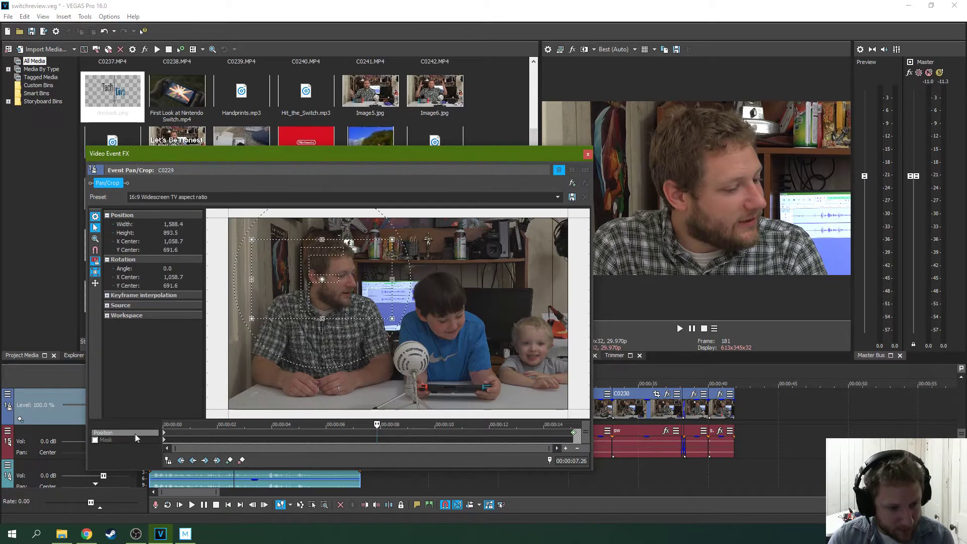
{"action": "left_click", "coordinate": [230, 460]}
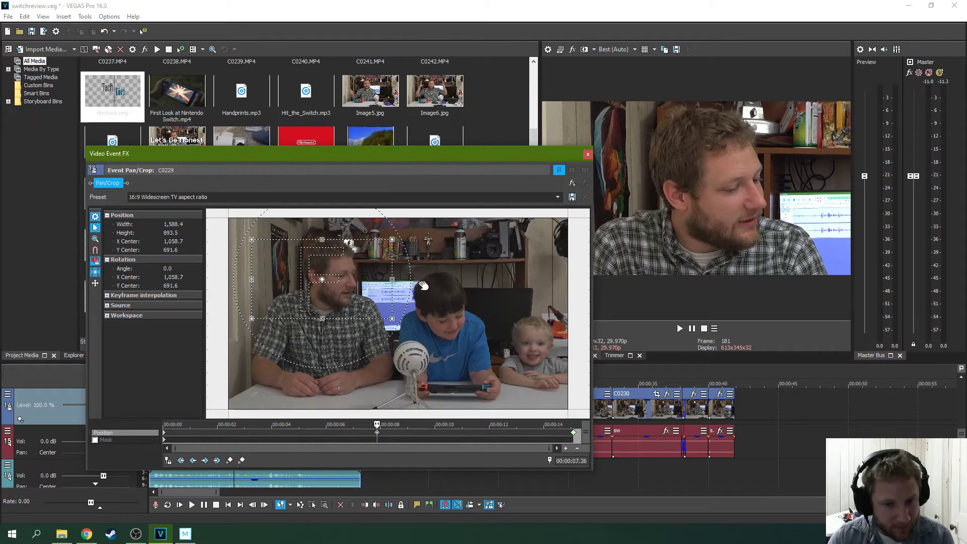
{"action": "left_click_drag", "start_coordinate": [376, 267], "coordinate": [425, 251]}
{"action": "left_click_drag", "start_coordinate": [457, 221], "coordinate": [427, 238]}
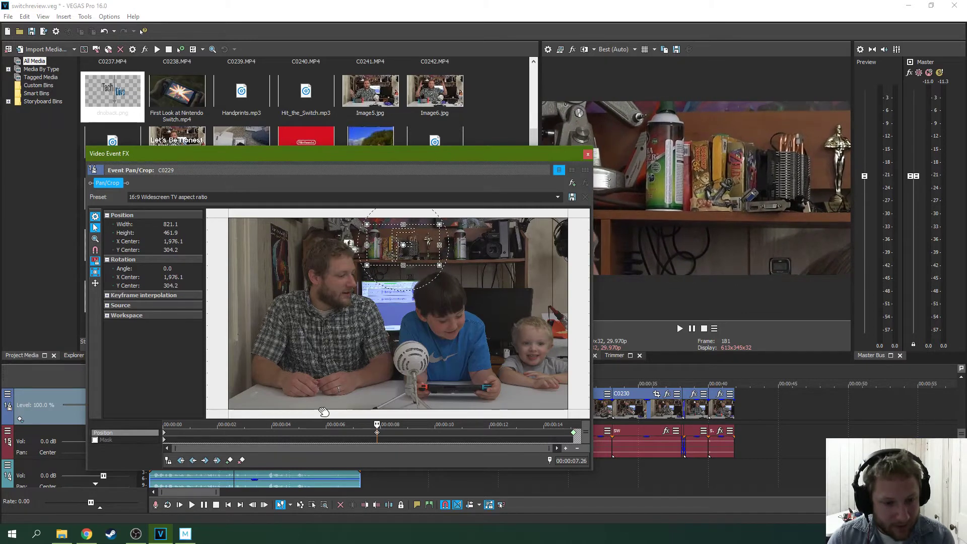
{"action": "left_click", "coordinate": [588, 154]}
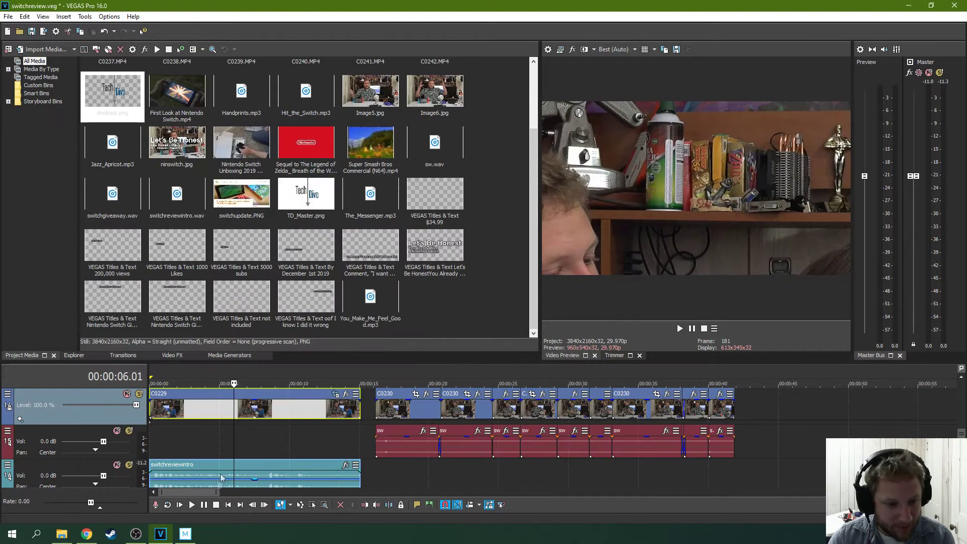
{"action": "left_click", "coordinate": [180, 505]}
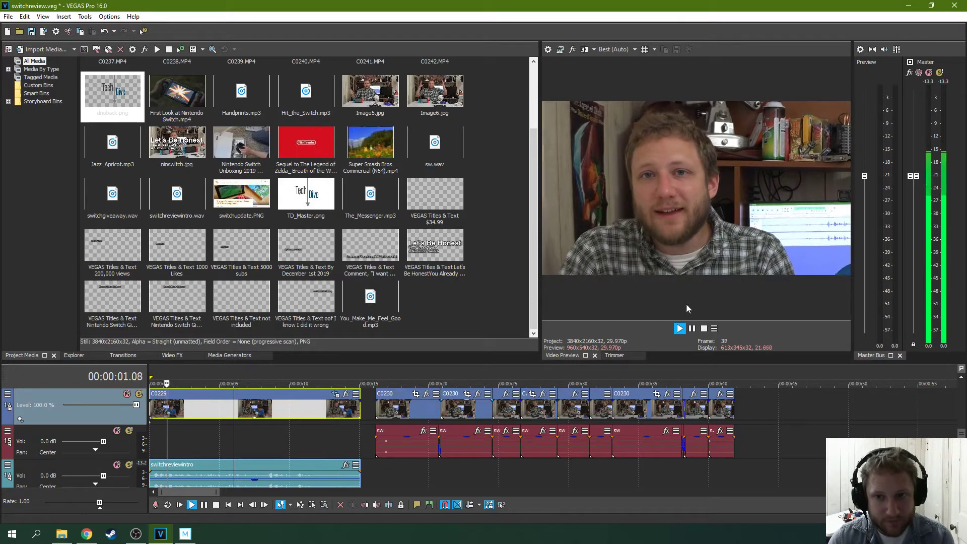
{"action": "left_click", "coordinate": [692, 330]}
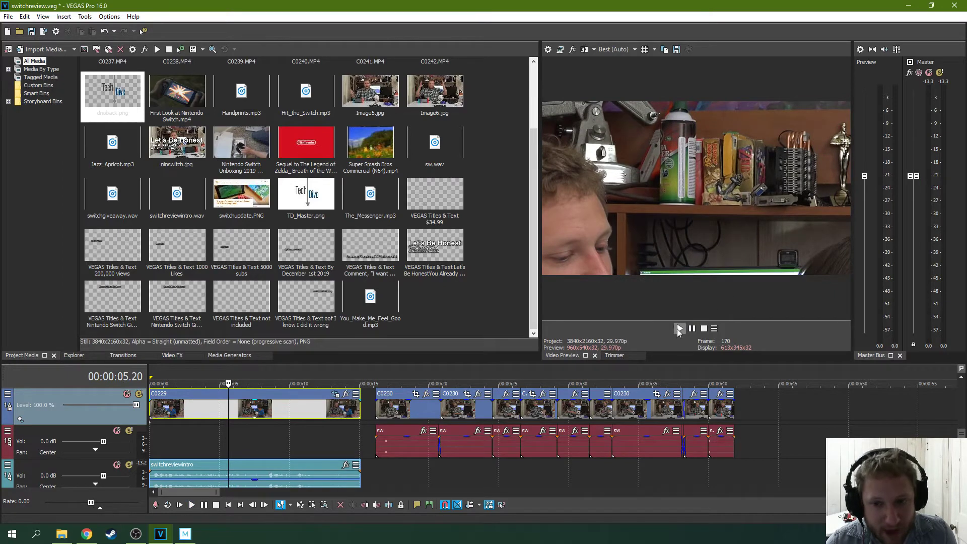
{"action": "left_click", "coordinate": [681, 329]}
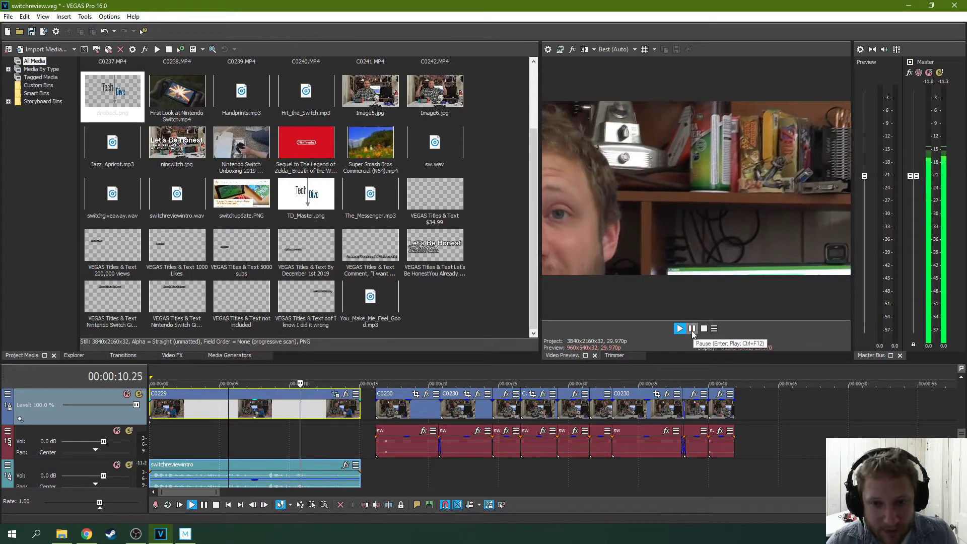
{"action": "left_click", "coordinate": [692, 328]}
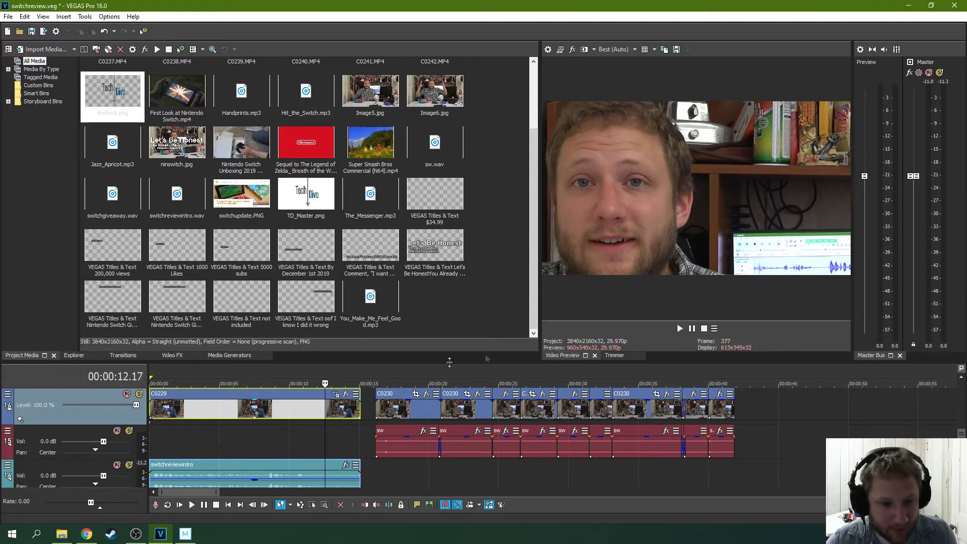
{"action": "left_click", "coordinate": [336, 395]}
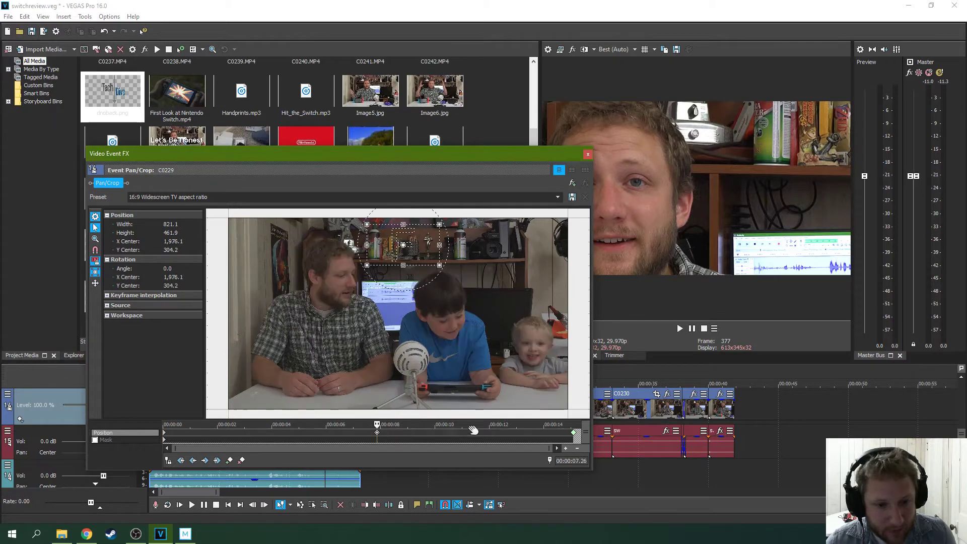
Step: Delete the final zoom keyframe at the end of C0229's Pan/Crop
{"action": "left_click", "coordinate": [574, 432]}
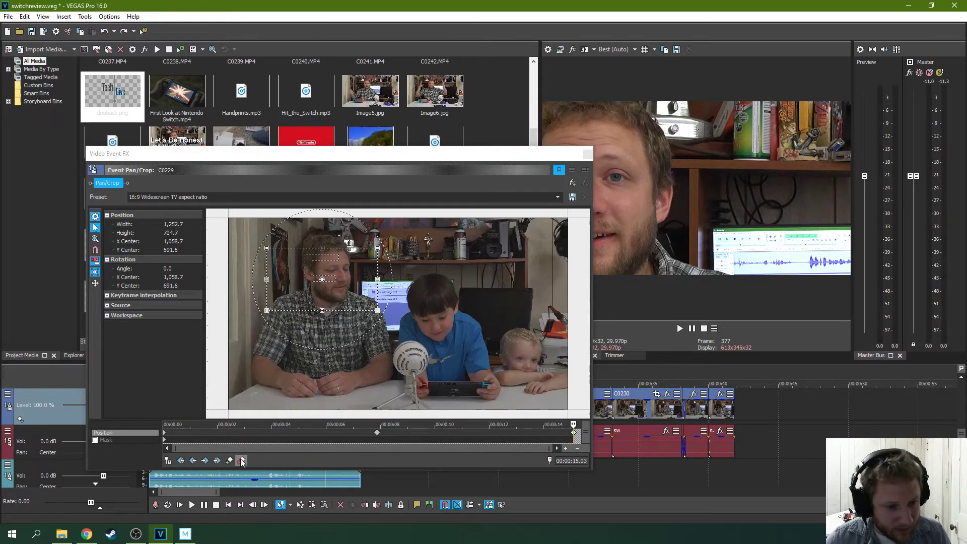
{"action": "left_click", "coordinate": [242, 461]}
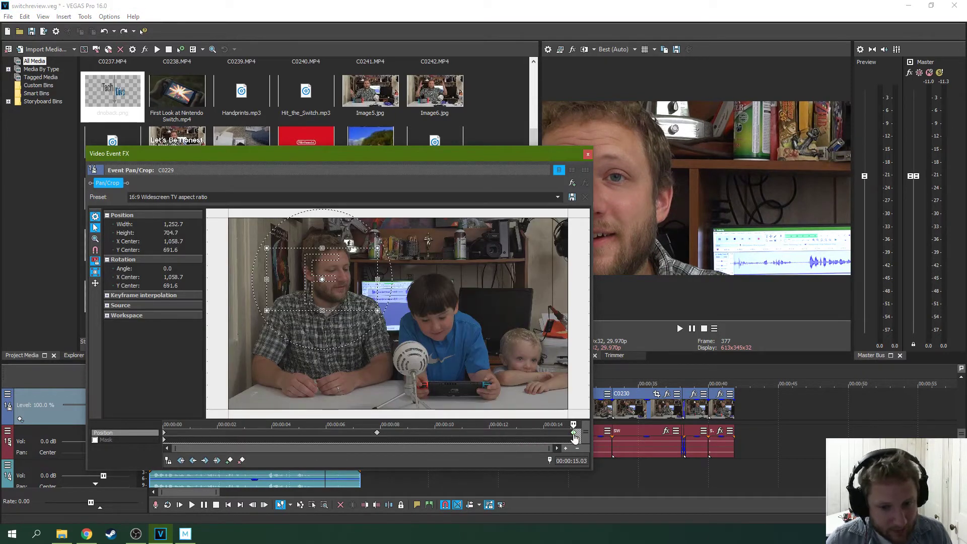
{"action": "left_click", "coordinate": [241, 460]}
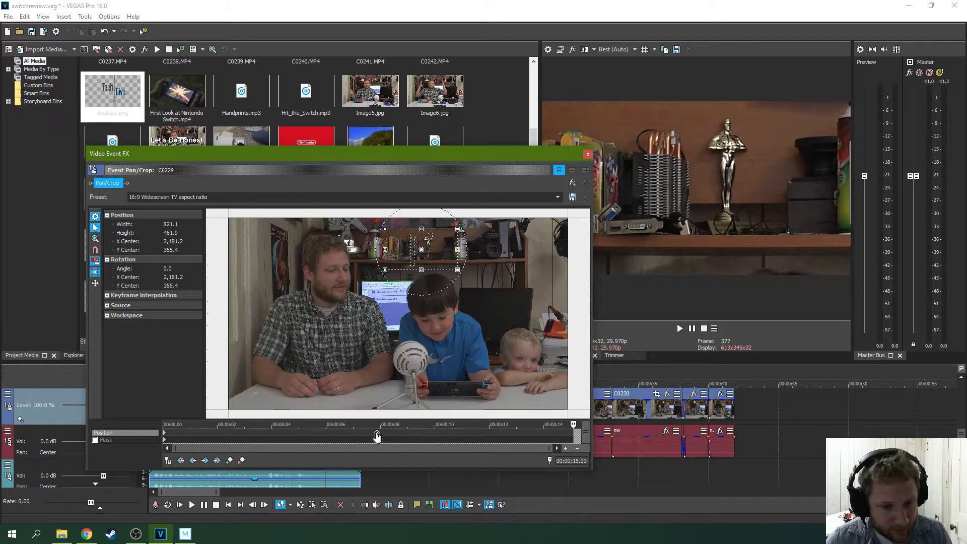
{"action": "left_click", "coordinate": [376, 436]}
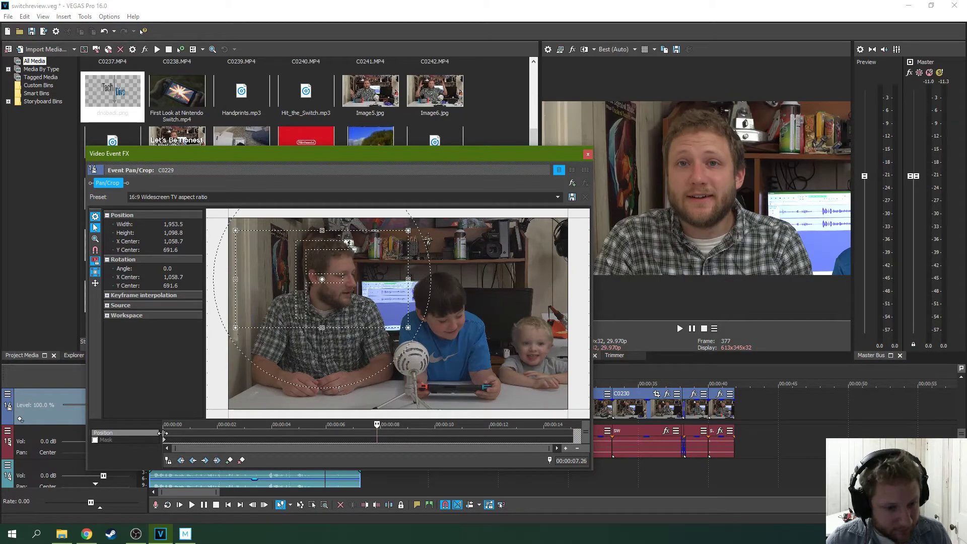
{"action": "left_click", "coordinate": [165, 436]}
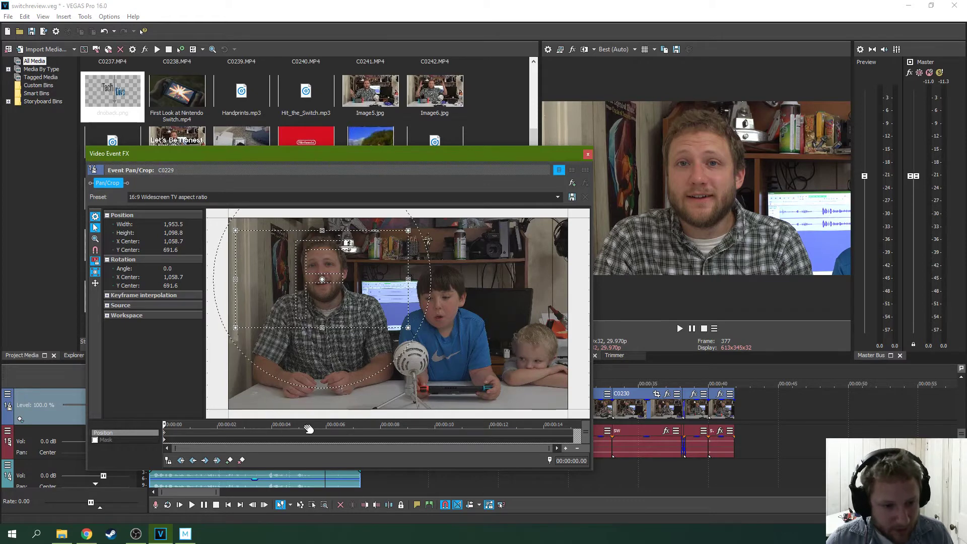
Step: Add a mask keyframe at 00:00:04.02
{"action": "left_click", "coordinate": [296, 432]}
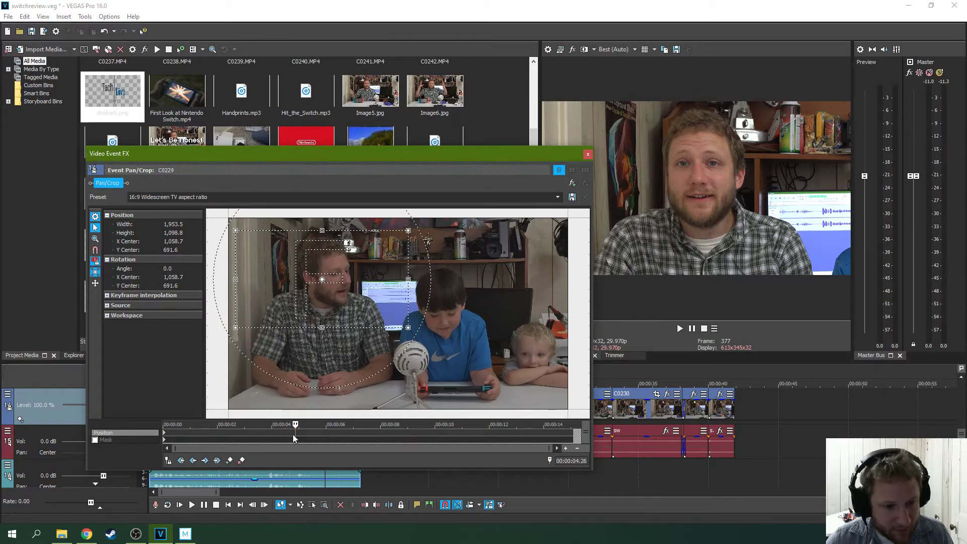
{"action": "left_click", "coordinate": [274, 436]}
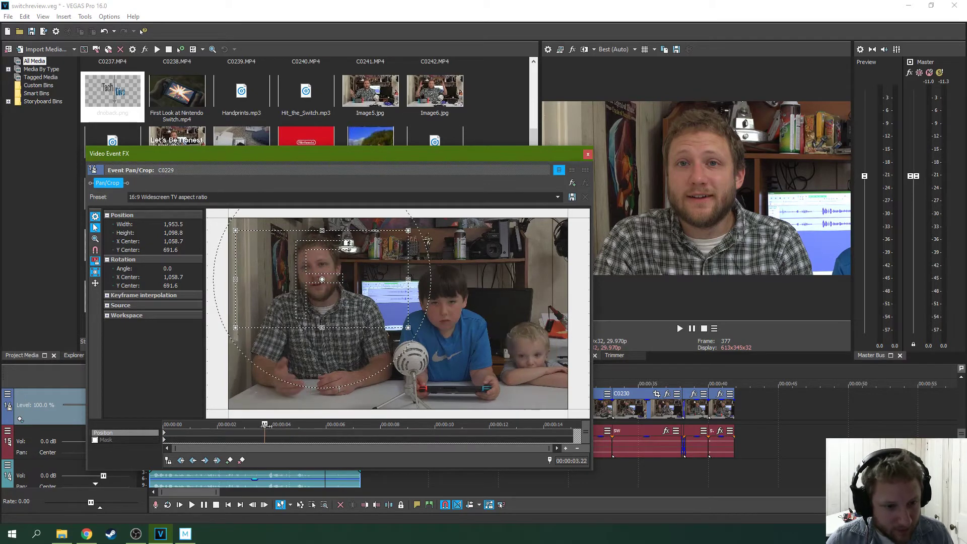
{"action": "left_click", "coordinate": [273, 437]}
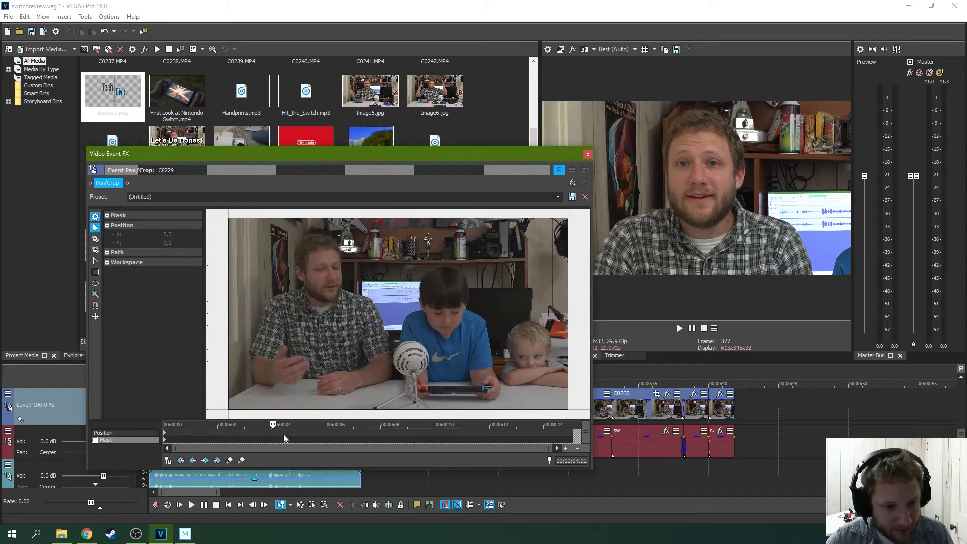
{"action": "left_click", "coordinate": [230, 460]}
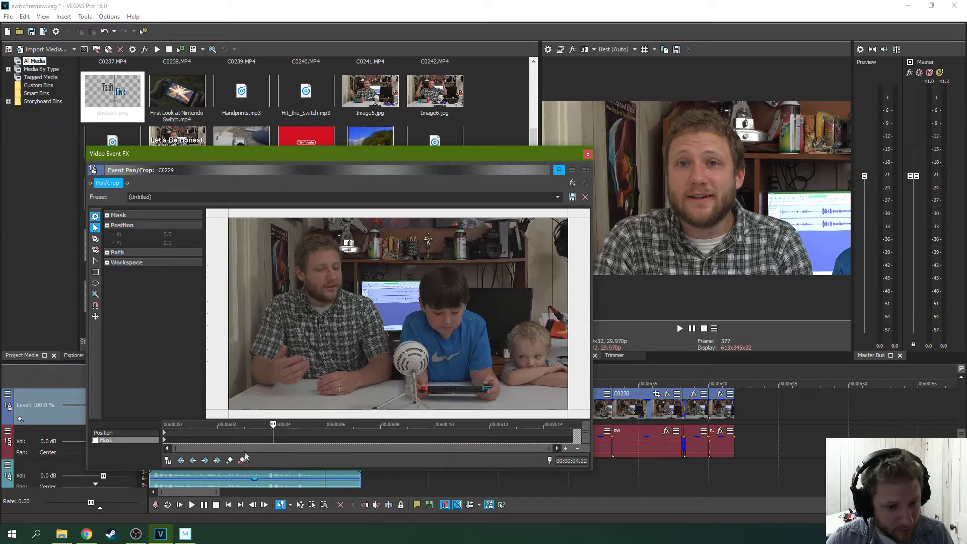
Step: Add a position keyframe at 00:00:04.02 and compare it with the opening keyframe
{"action": "left_click", "coordinate": [146, 433]}
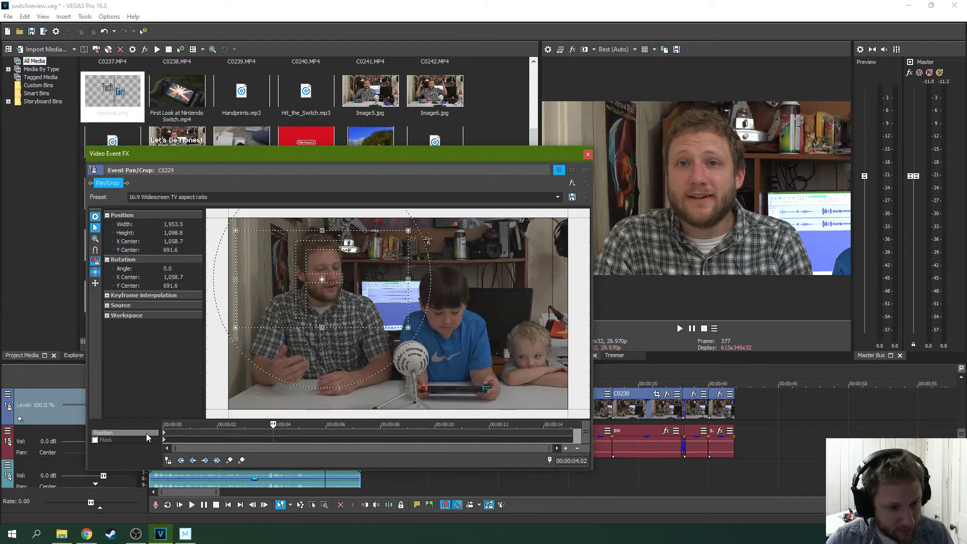
{"action": "left_click", "coordinate": [273, 432]}
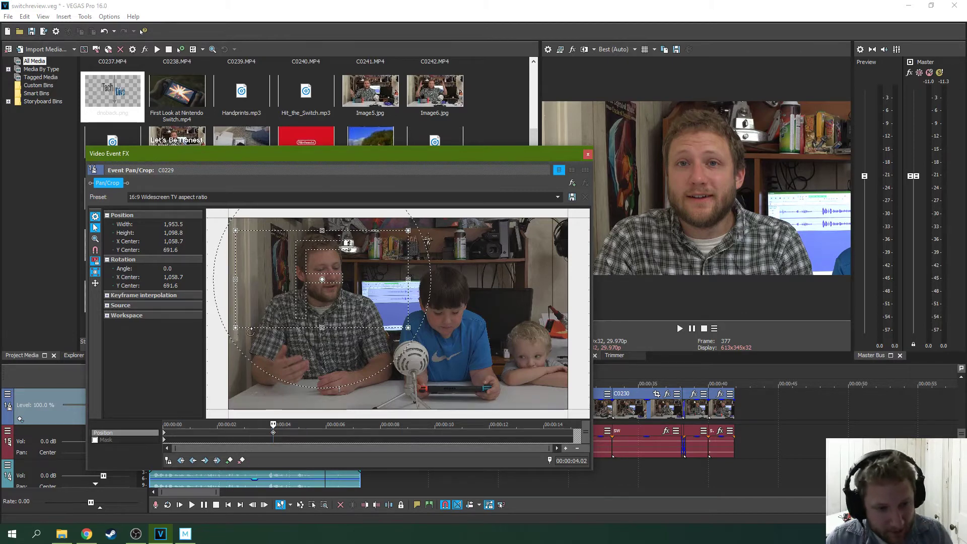
{"action": "left_click", "coordinate": [164, 435]}
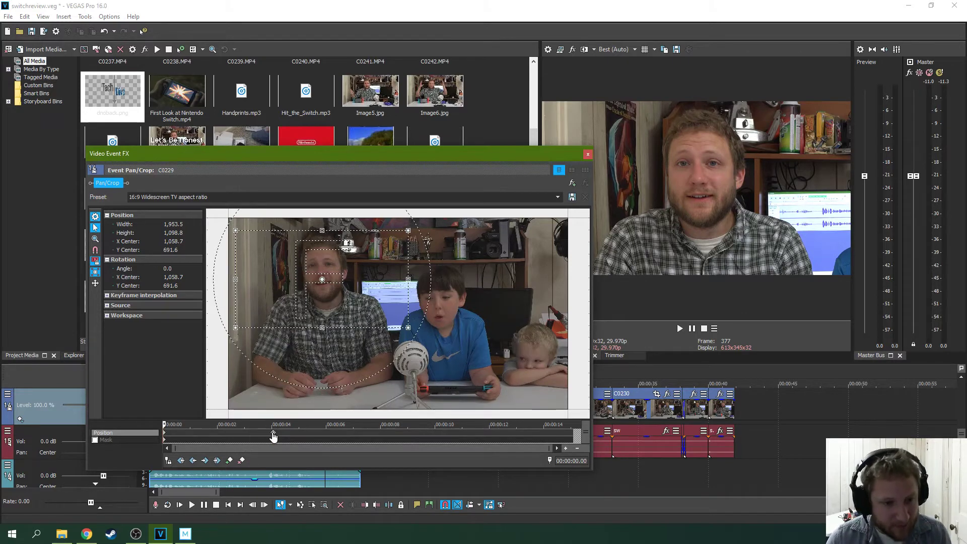
{"action": "left_click", "coordinate": [273, 433]}
{"action": "left_click", "coordinate": [165, 435]}
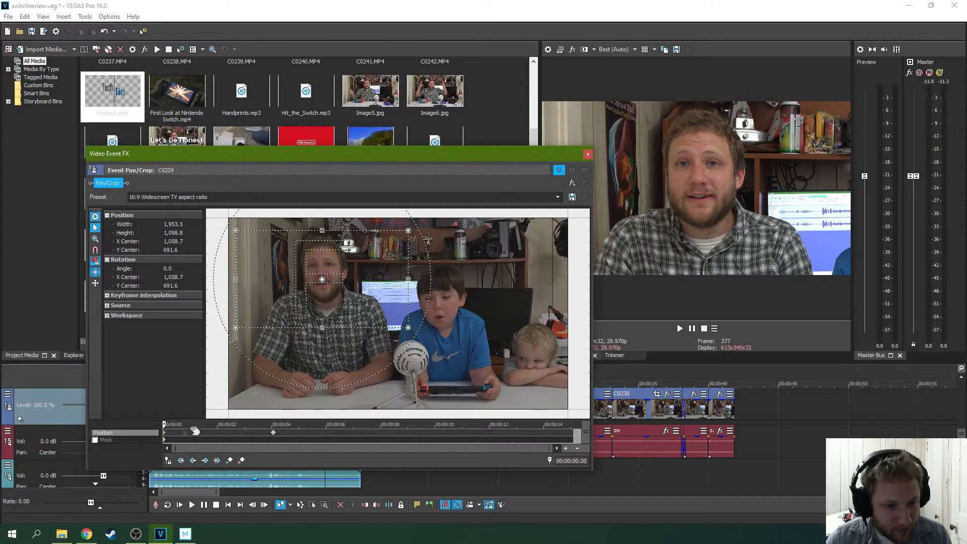
{"action": "left_click", "coordinate": [273, 433]}
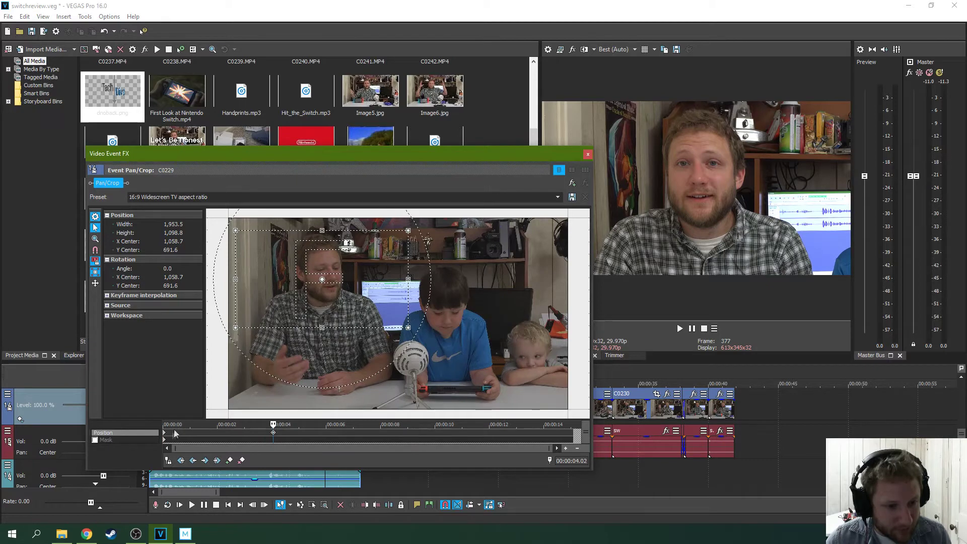
{"action": "left_click", "coordinate": [165, 435]}
Step: Copy the opening keyframe's zoom settings and add another position keyframe at 00:00:04.15
{"action": "right_click", "coordinate": [164, 435]}
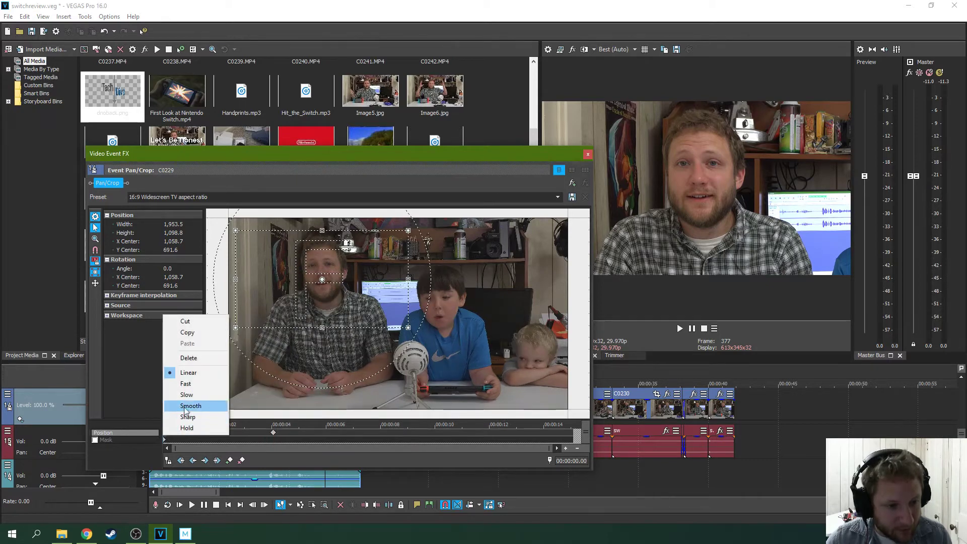
{"action": "left_click", "coordinate": [204, 337]}
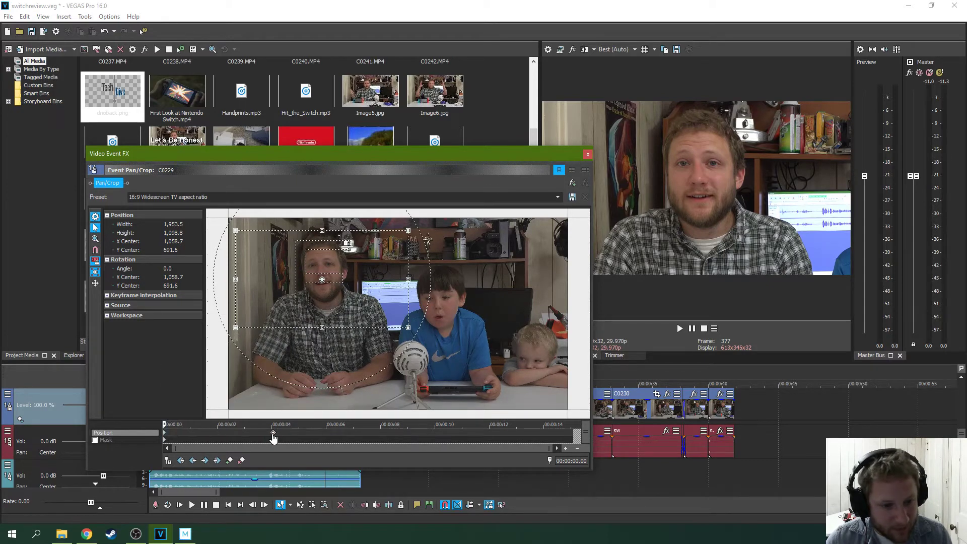
{"action": "left_click", "coordinate": [273, 433]}
{"action": "right_click", "coordinate": [273, 434]}
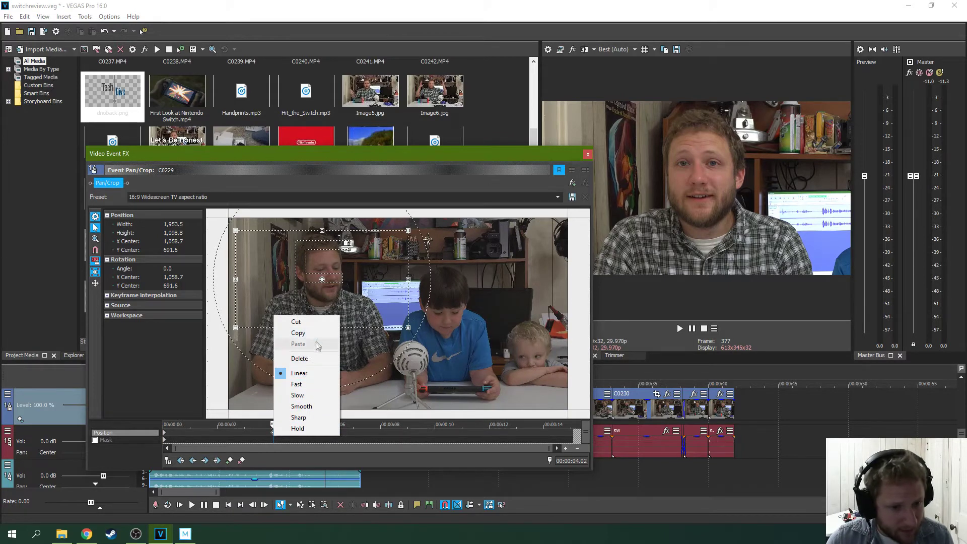
{"action": "left_click", "coordinate": [264, 429]}
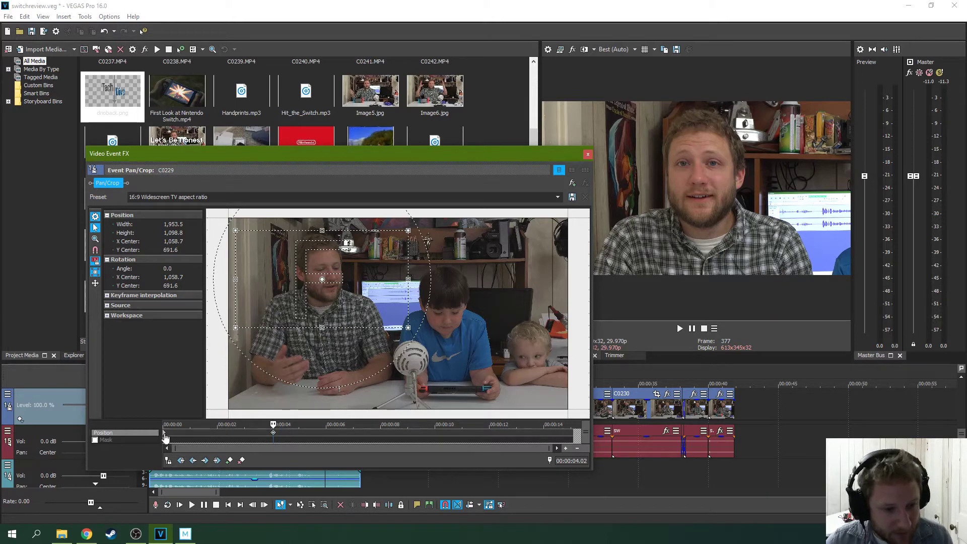
{"action": "left_click", "coordinate": [165, 437]}
{"action": "left_click", "coordinate": [275, 436]}
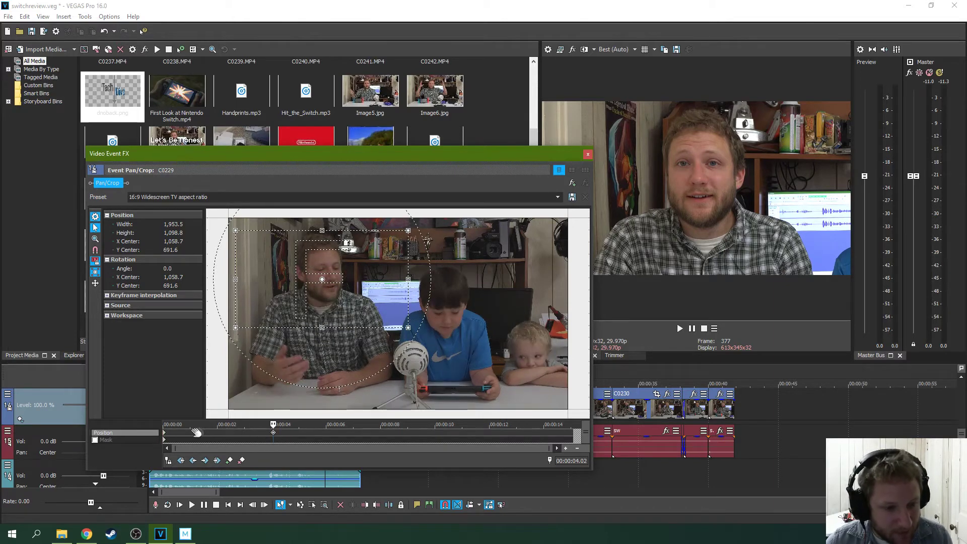
{"action": "left_click", "coordinate": [285, 432]}
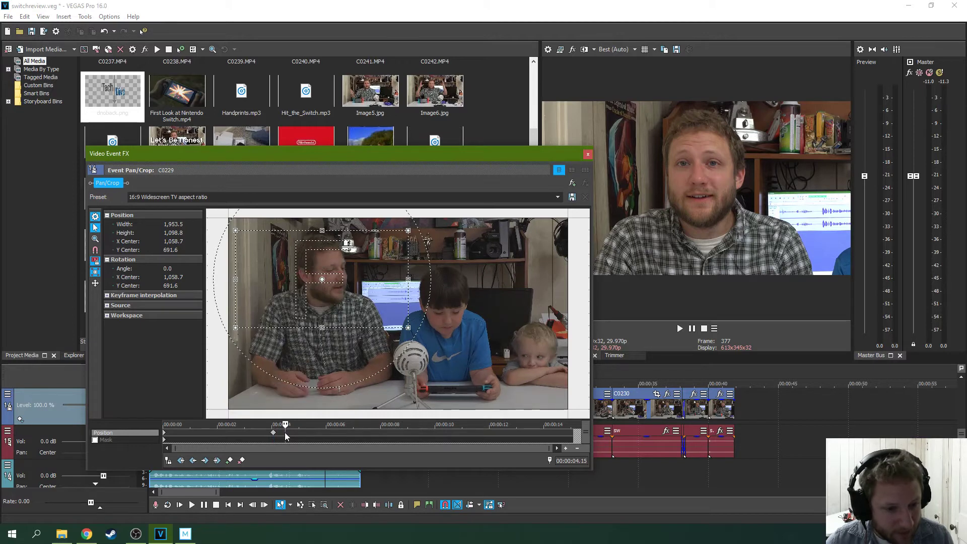
{"action": "left_click", "coordinate": [229, 460]}
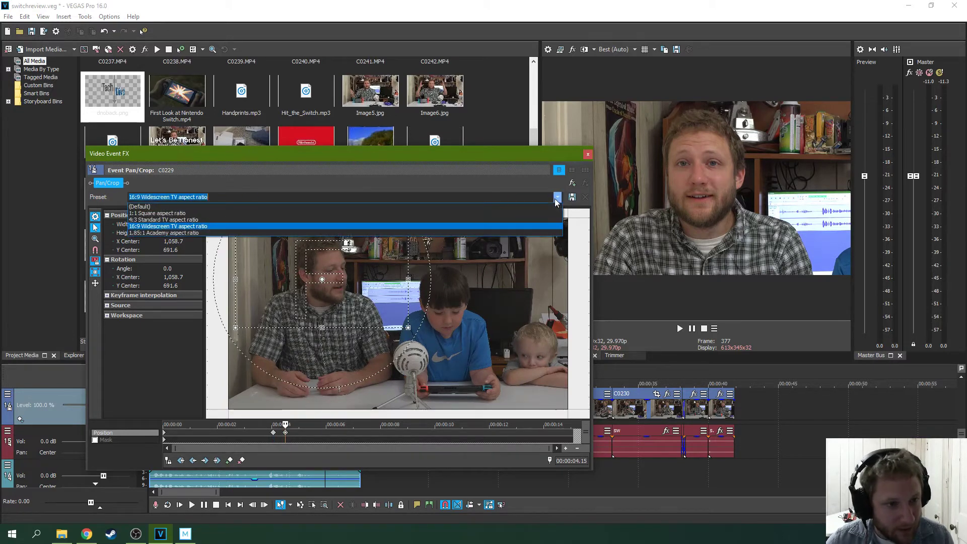
Step: Reset the 4.15 keyframe to the full 3,840 × 2,160 frame and give both keyframes smooth easing
{"action": "left_click", "coordinate": [328, 224]}
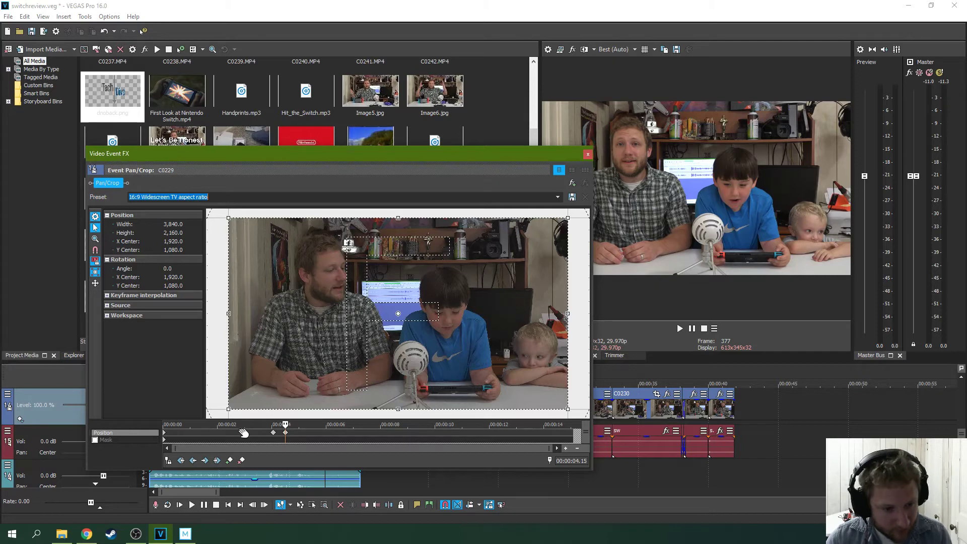
{"action": "left_click", "coordinate": [273, 432]}
{"action": "right_click", "coordinate": [272, 432]}
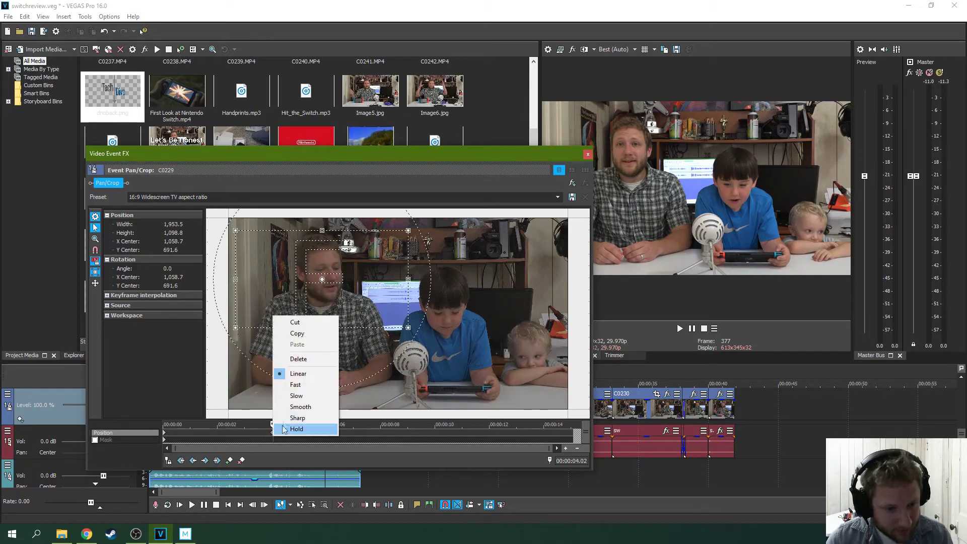
{"action": "left_click", "coordinate": [313, 408]}
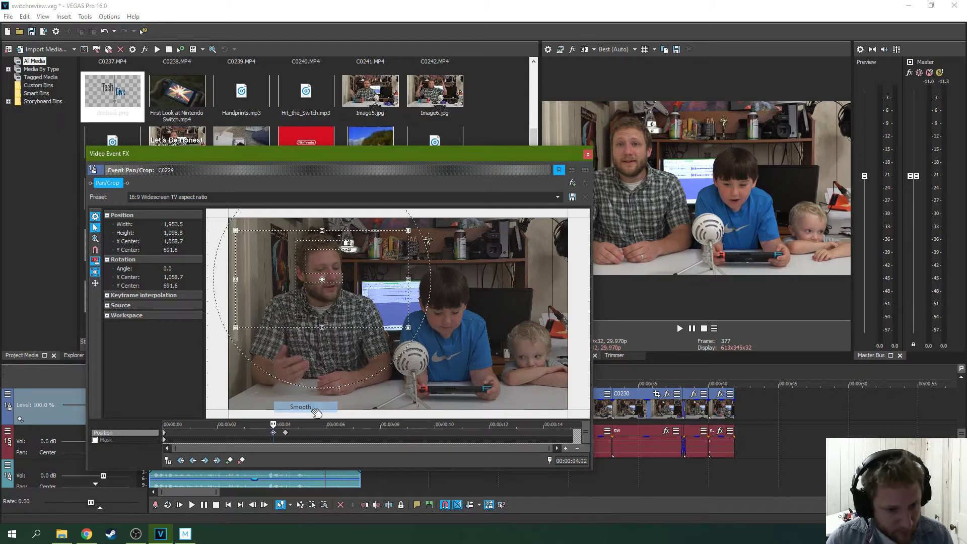
{"action": "right_click", "coordinate": [286, 433]}
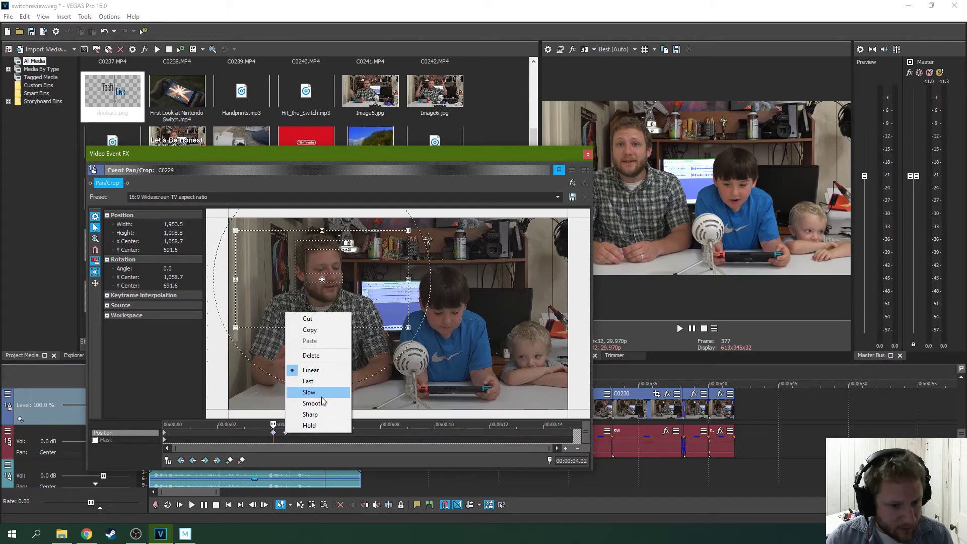
{"action": "left_click", "coordinate": [321, 403]}
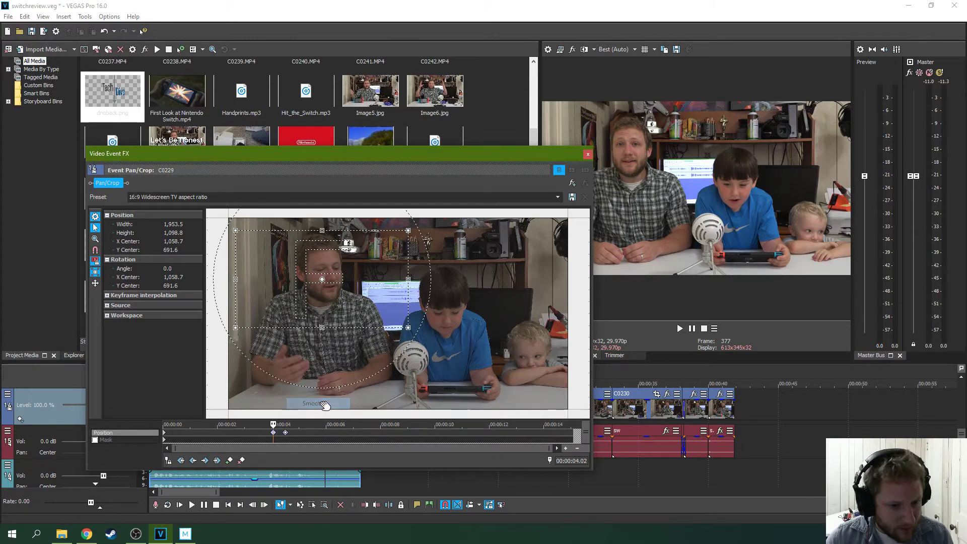
{"action": "left_click", "coordinate": [285, 433]}
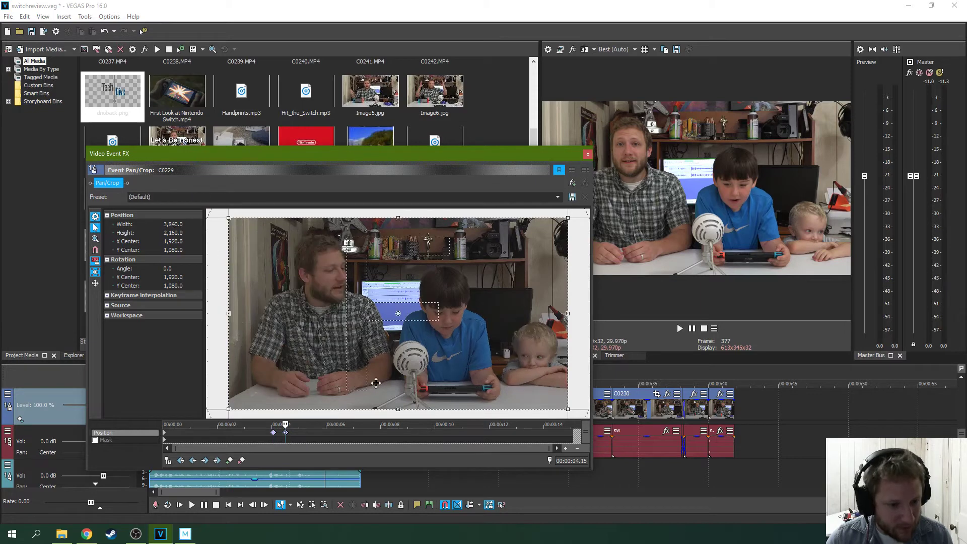
Step: Close the C0229 pan/crop editor and play the opening to confirm the zoom pulls back to full frame
{"action": "left_click", "coordinate": [587, 156]}
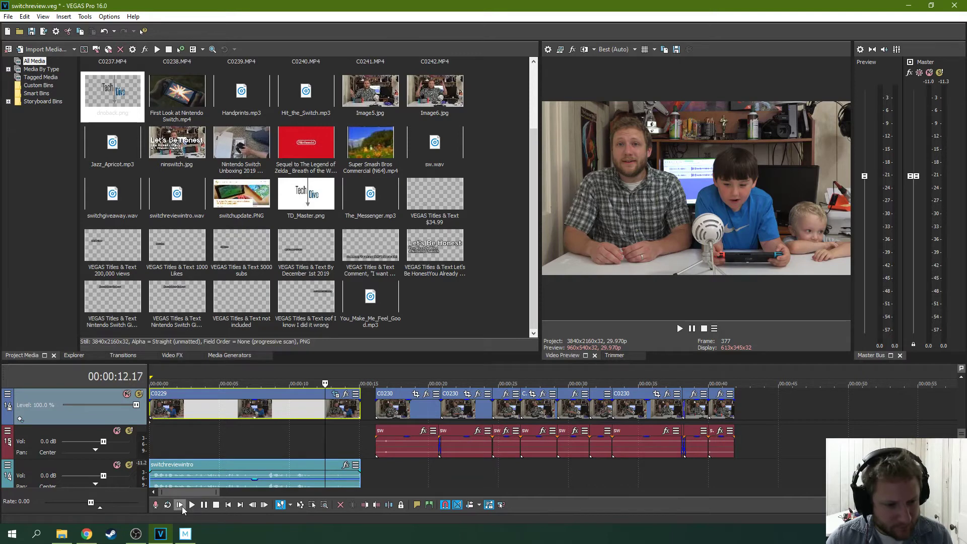
{"action": "left_click", "coordinate": [180, 505]}
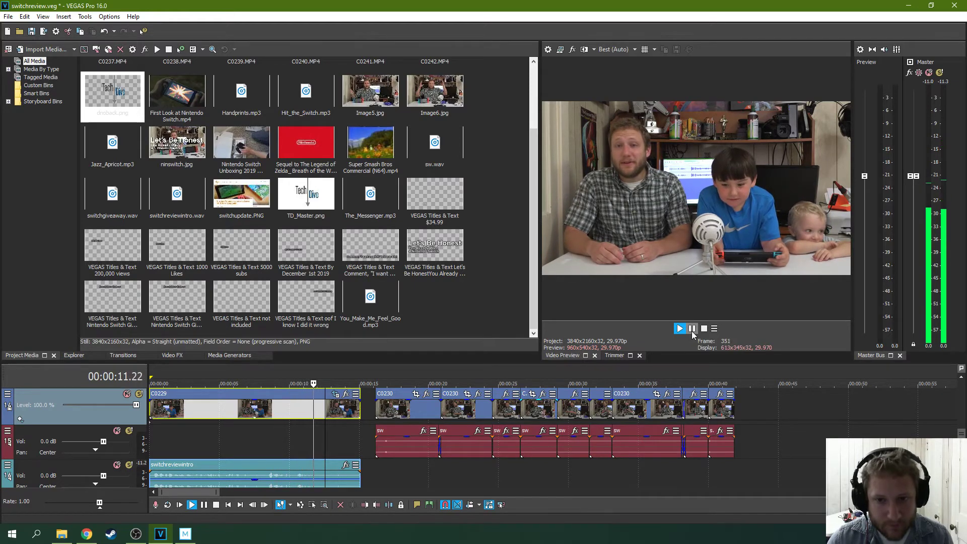
{"action": "left_click", "coordinate": [693, 328]}
{"action": "scroll", "coordinate": [392, 440], "scroll_direction": "up", "scroll_amount": 3}
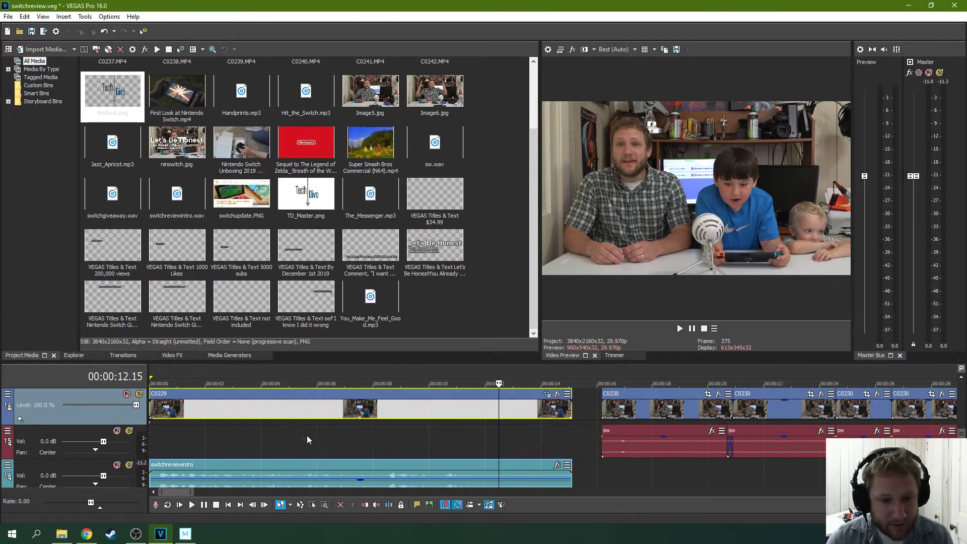
{"action": "scroll", "coordinate": [303, 435], "scroll_direction": "up", "scroll_amount": 1}
{"action": "scroll", "coordinate": [297, 434], "scroll_direction": "down", "scroll_amount": 8}
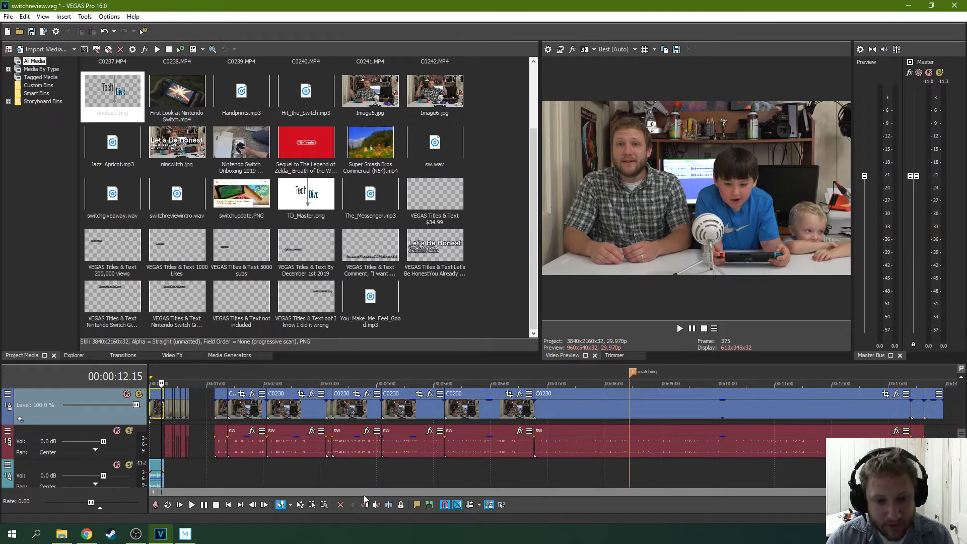
Step: Drag a Solid Color generator preset onto the timeline near 17:28
{"action": "scroll", "coordinate": [504, 440], "scroll_direction": "right", "scroll_amount": 8}
{"action": "left_click", "coordinate": [222, 356]}
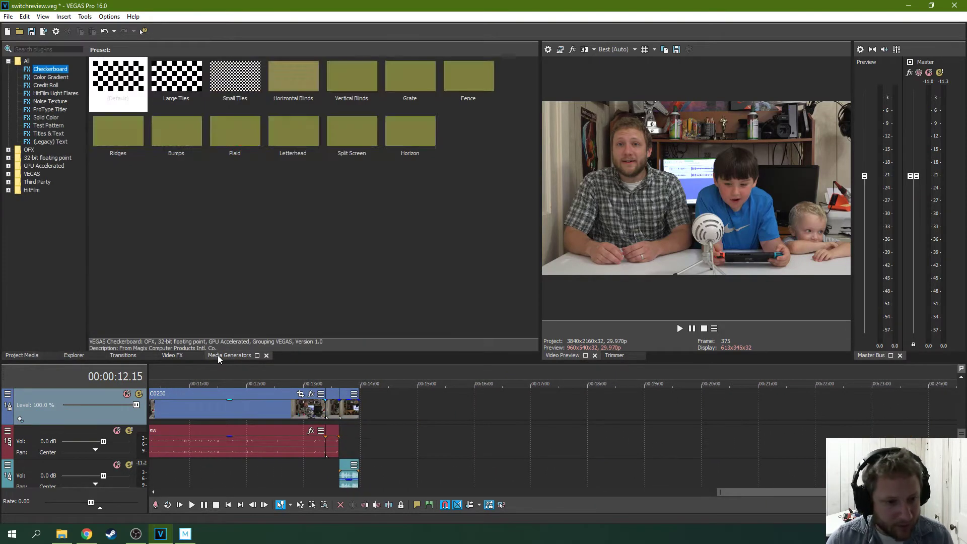
{"action": "key", "text": "Down"}
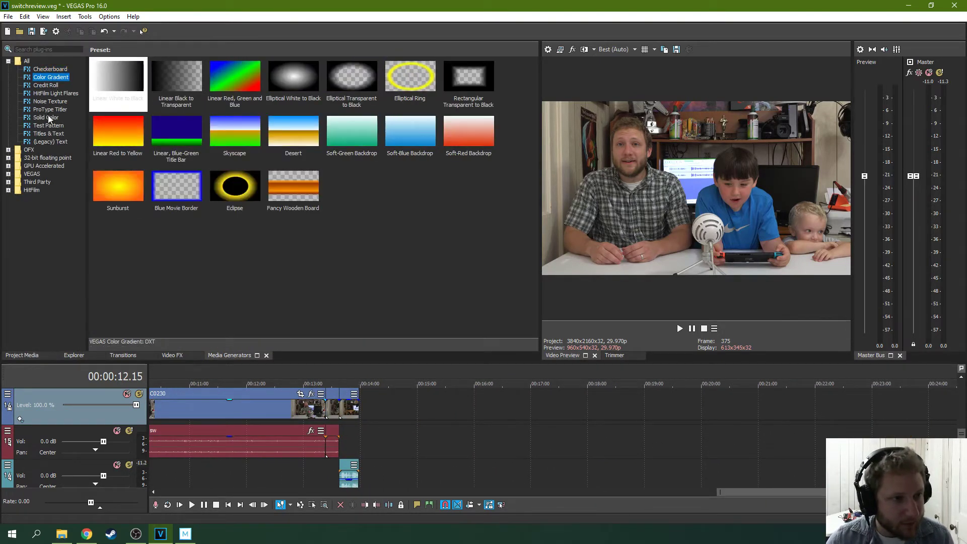
{"action": "left_click", "coordinate": [48, 125]}
{"action": "left_click", "coordinate": [45, 117]}
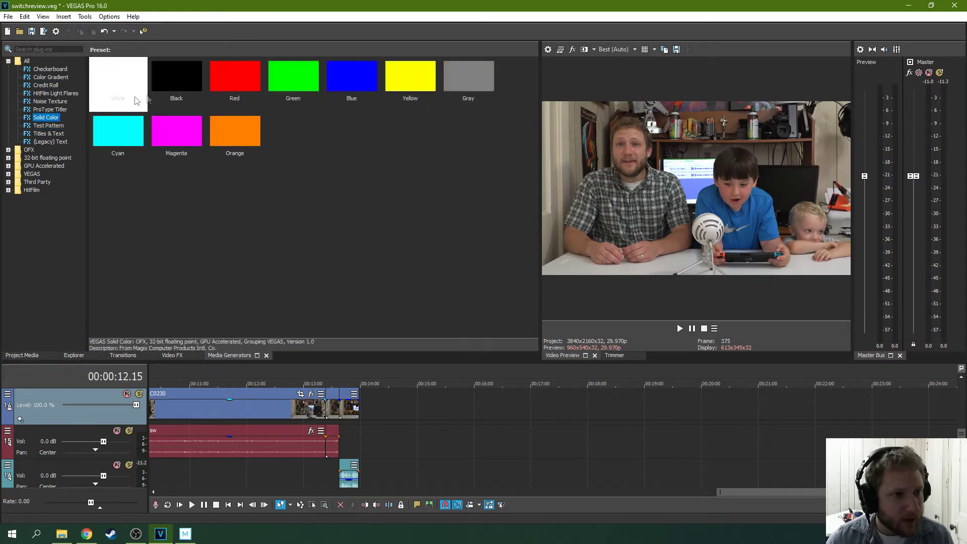
{"action": "left_click_drag", "start_coordinate": [245, 87], "coordinate": [563, 417]}
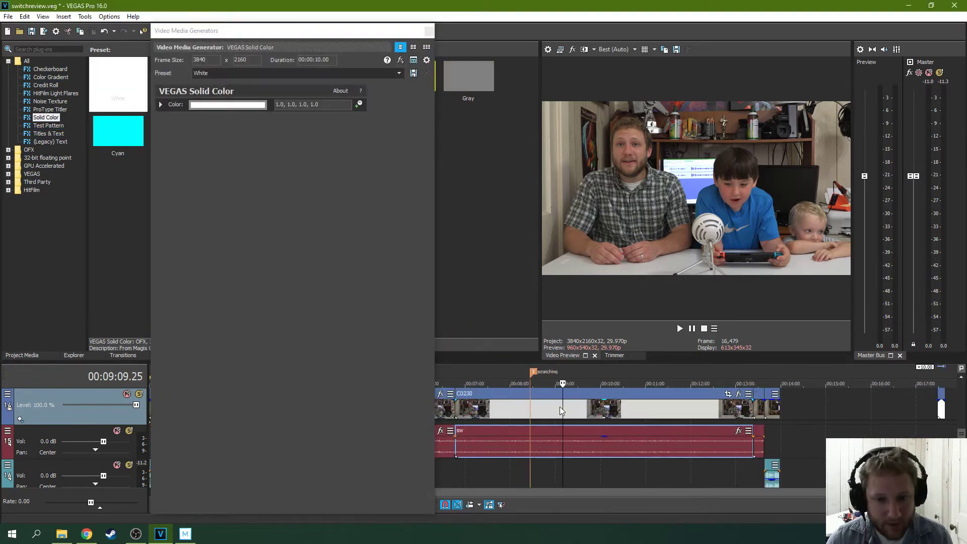
Step: Insert a new video track for the white solid event and close the generator settings
{"action": "left_click", "coordinate": [941, 406]}
{"action": "scroll", "coordinate": [828, 417], "scroll_direction": "up", "scroll_amount": 5}
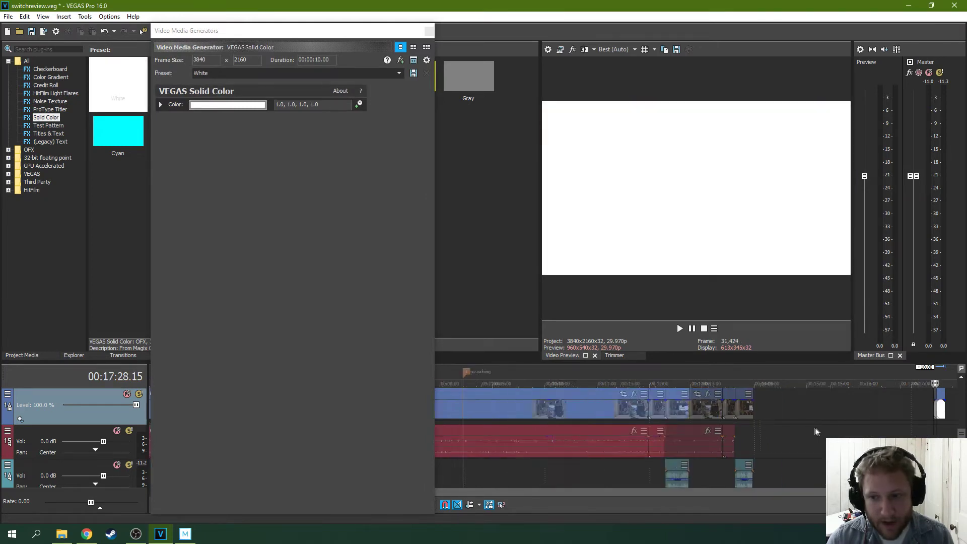
{"action": "right_click", "coordinate": [846, 406]}
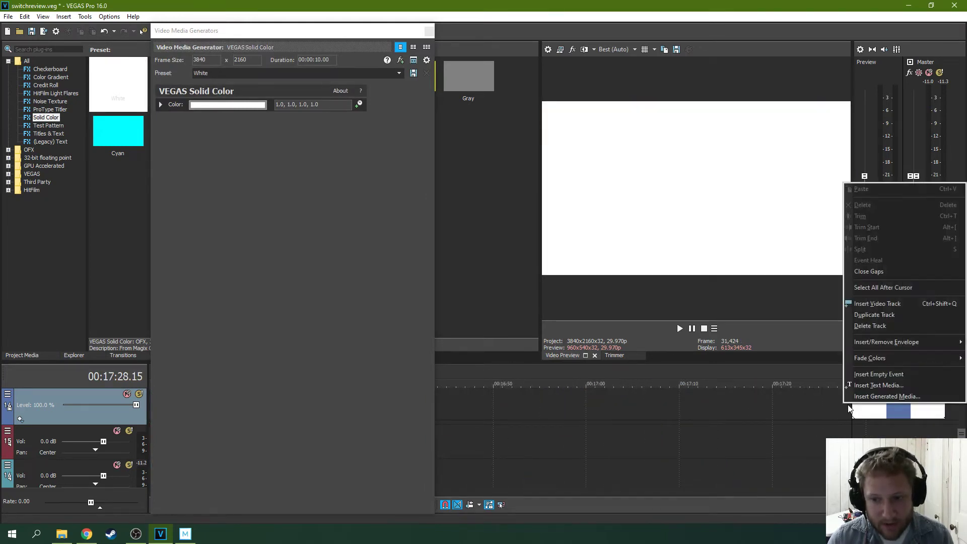
{"action": "left_click", "coordinate": [877, 304]}
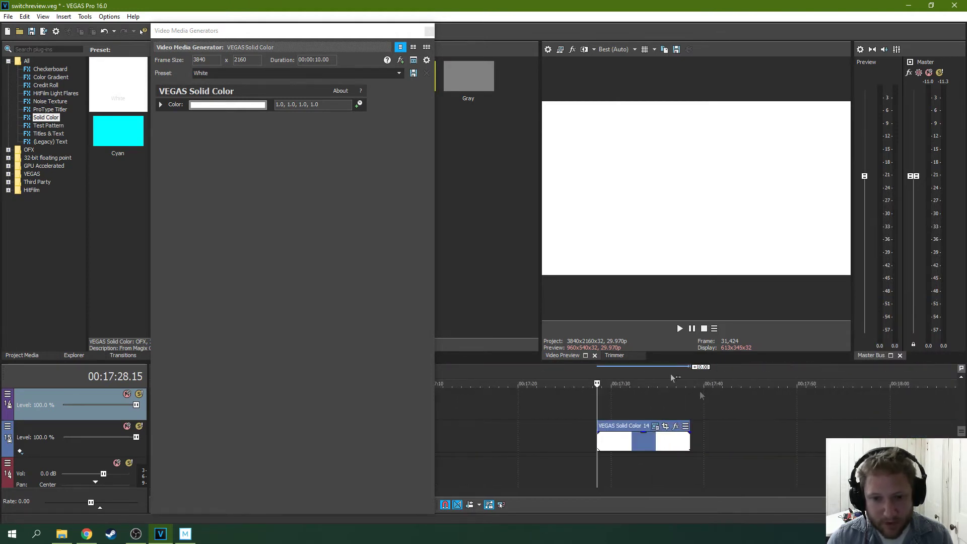
{"action": "left_click", "coordinate": [429, 32]}
{"action": "left_click", "coordinate": [429, 32]}
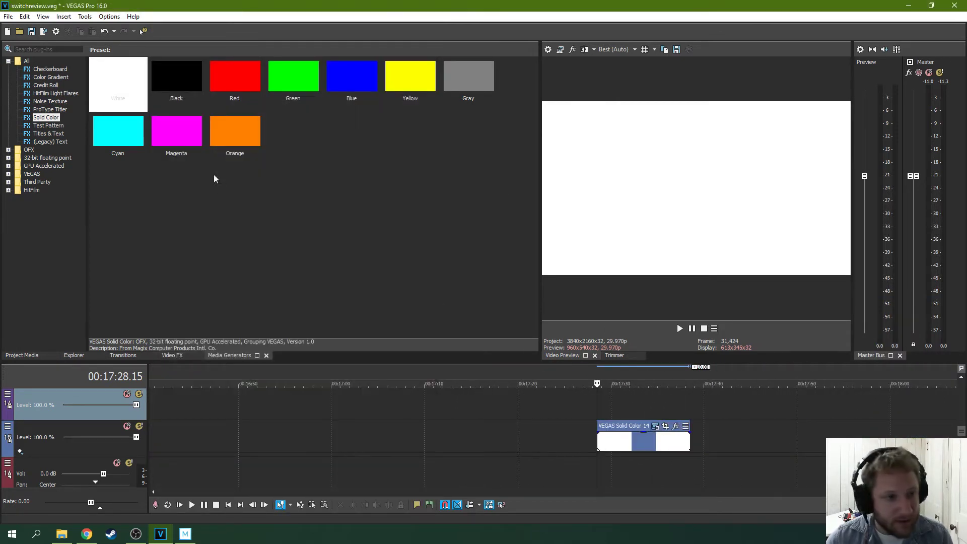
Step: Place dnoback.png above the white solid at 17:30 and enlarge its pan/crop frame
{"action": "left_click", "coordinate": [32, 357]}
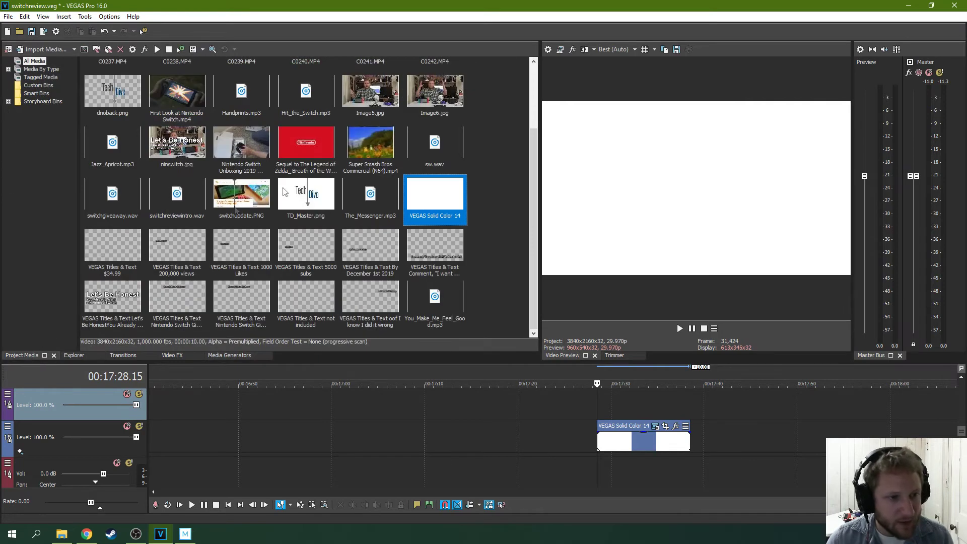
{"action": "left_click_drag", "start_coordinate": [119, 92], "coordinate": [621, 411]}
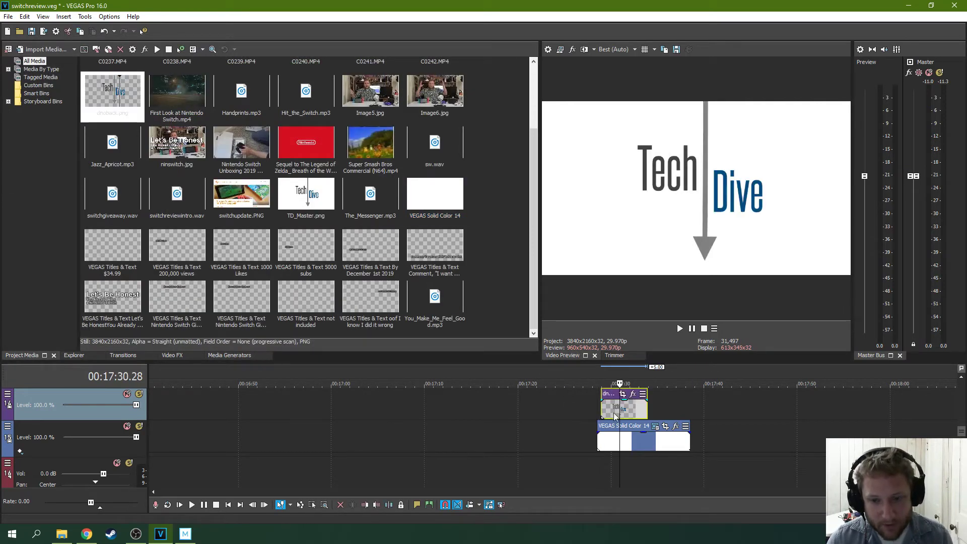
{"action": "left_click", "coordinate": [623, 394]}
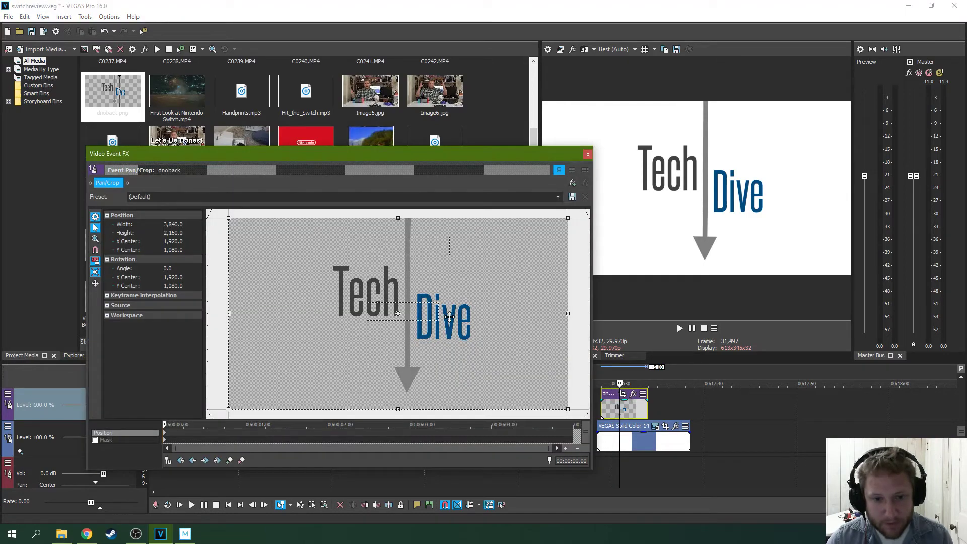
{"action": "left_click_drag", "start_coordinate": [440, 311], "coordinate": [627, 170]}
{"action": "left_click_drag", "start_coordinate": [565, 193], "coordinate": [480, 272]}
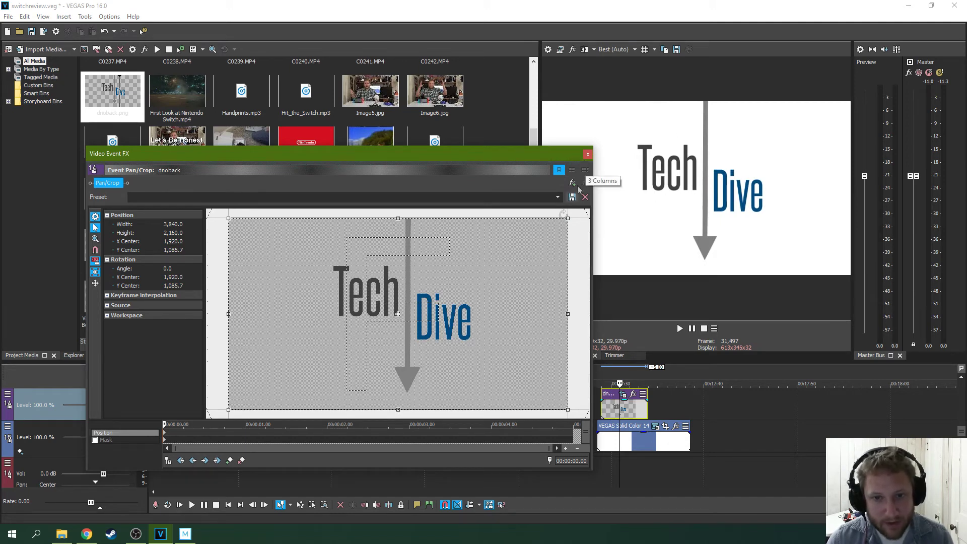
{"action": "left_click_drag", "start_coordinate": [568, 219], "coordinate": [614, 190]}
{"action": "left_click", "coordinate": [627, 406]}
Step: Adjust the logo event's opacity and shift its crop frame right, then left
{"action": "left_click_drag", "start_coordinate": [627, 406], "coordinate": [627, 411]}
{"action": "left_click_drag", "start_coordinate": [519, 341], "coordinate": [540, 362]}
{"action": "left_click_drag", "start_coordinate": [620, 414], "coordinate": [619, 399]}
{"action": "left_click_drag", "start_coordinate": [464, 154], "coordinate": [466, 146]}
{"action": "left_click_drag", "start_coordinate": [447, 289], "coordinate": [593, 290]}
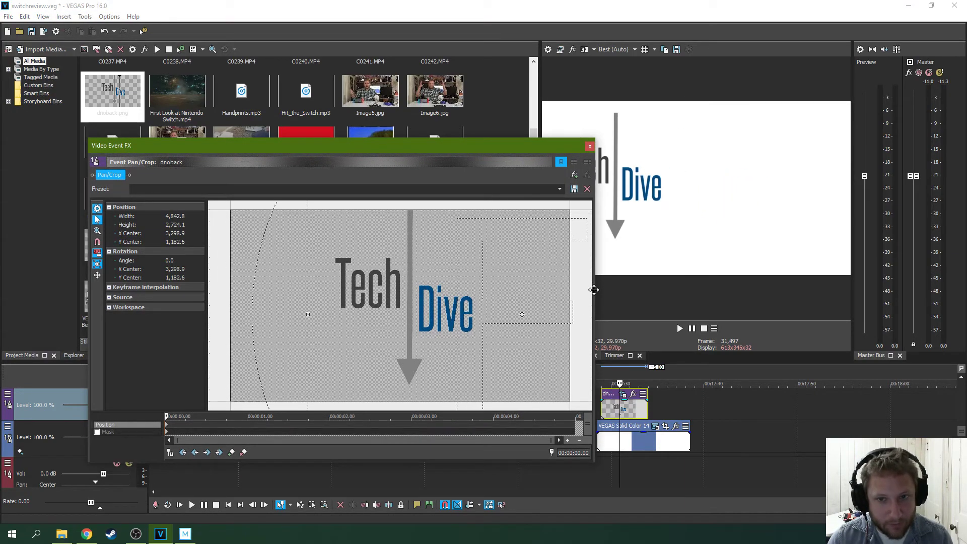
Step: Add a crop-zoom keyframe at 00:00:02.10, close Pan/Crop, and extend the logo event's start earlier
{"action": "left_click", "coordinate": [356, 428]}
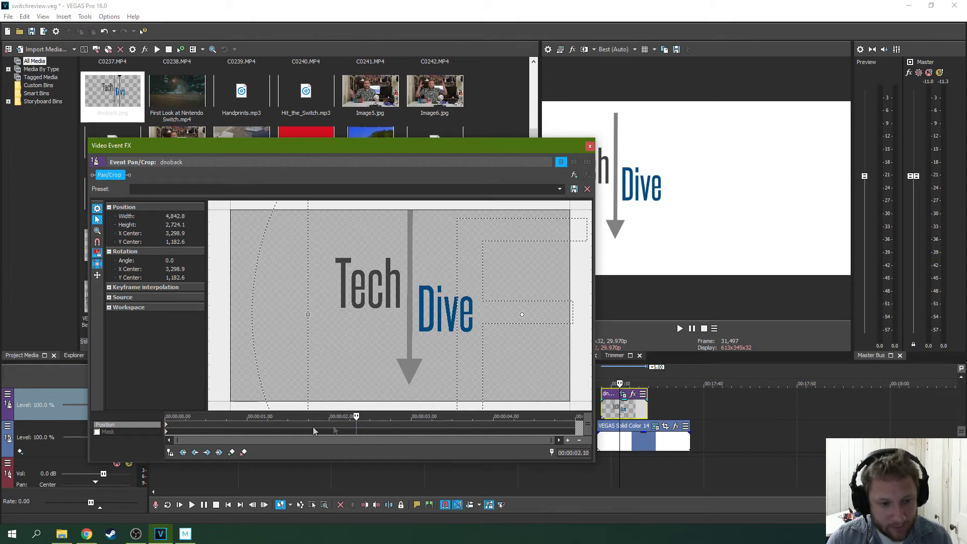
{"action": "left_click", "coordinate": [231, 453]}
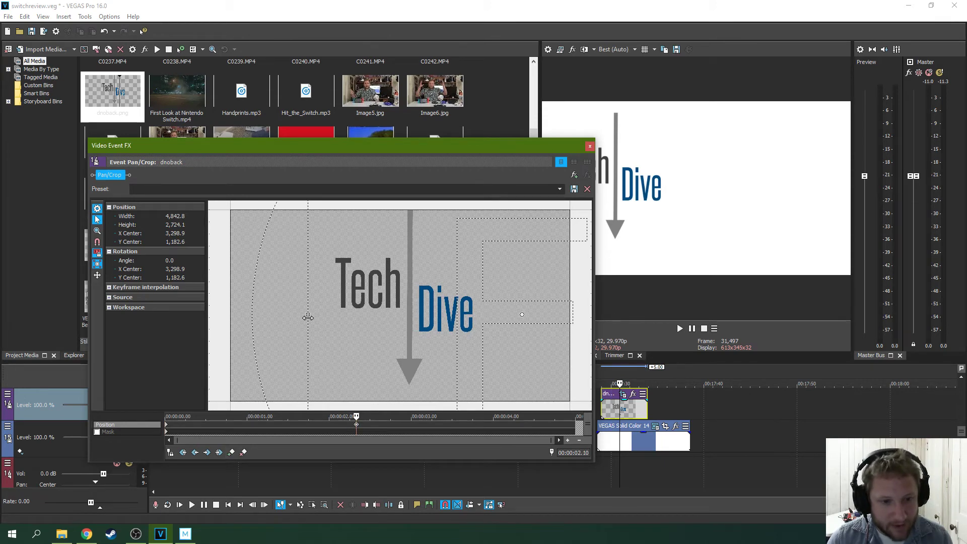
{"action": "left_click_drag", "start_coordinate": [308, 317], "coordinate": [340, 355]}
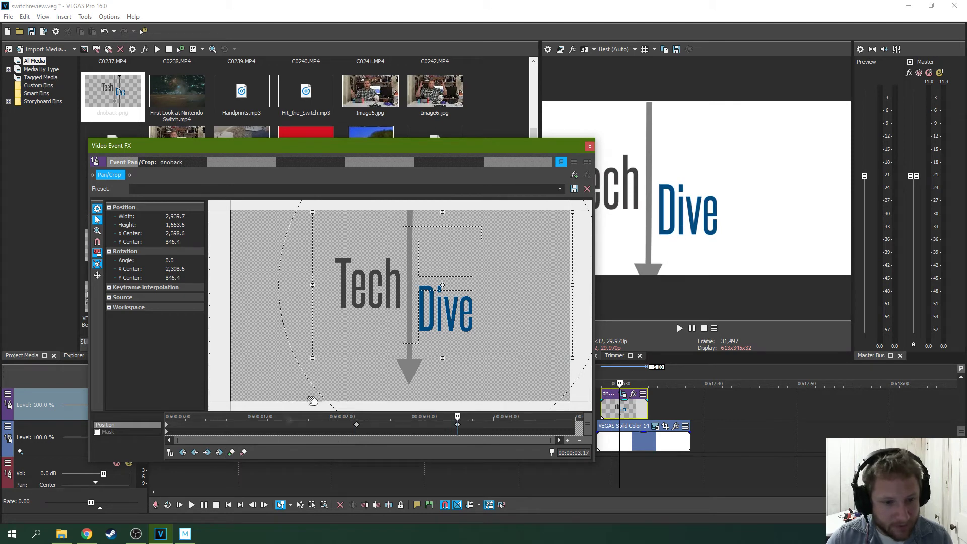
{"action": "left_click_drag", "start_coordinate": [314, 358], "coordinate": [245, 395]}
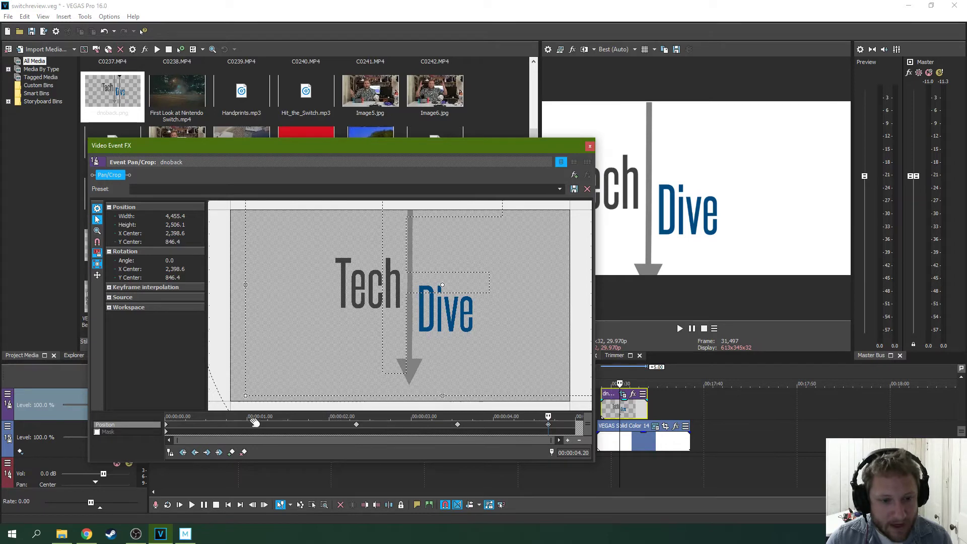
{"action": "left_click_drag", "start_coordinate": [242, 397], "coordinate": [273, 379]}
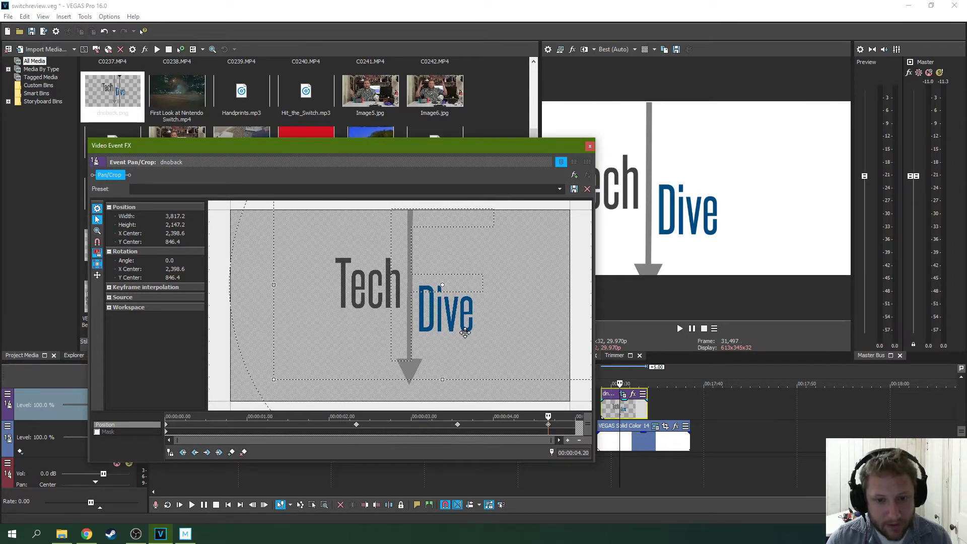
{"action": "left_click", "coordinate": [590, 147]}
{"action": "left_click_drag", "start_coordinate": [602, 406], "coordinate": [597, 406]}
{"action": "left_click", "coordinate": [173, 356]}
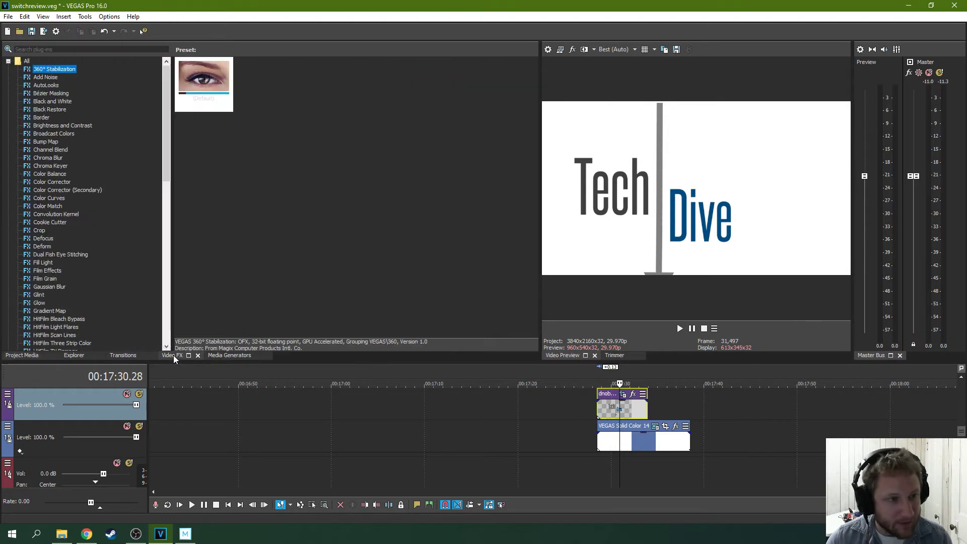
Step: Browse the Bézier Masking presets, then play the logo animation from its start
{"action": "left_click", "coordinate": [61, 95]}
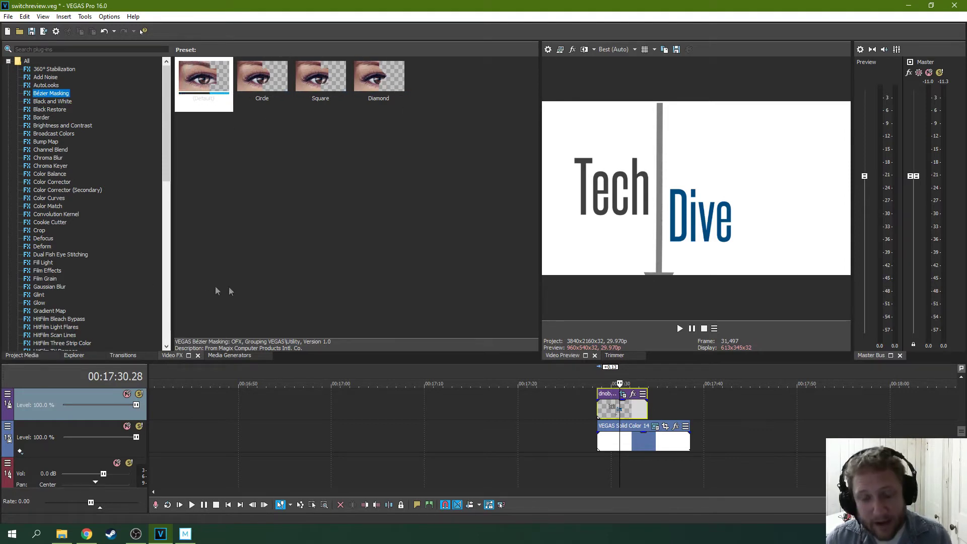
{"action": "left_click", "coordinate": [22, 356]}
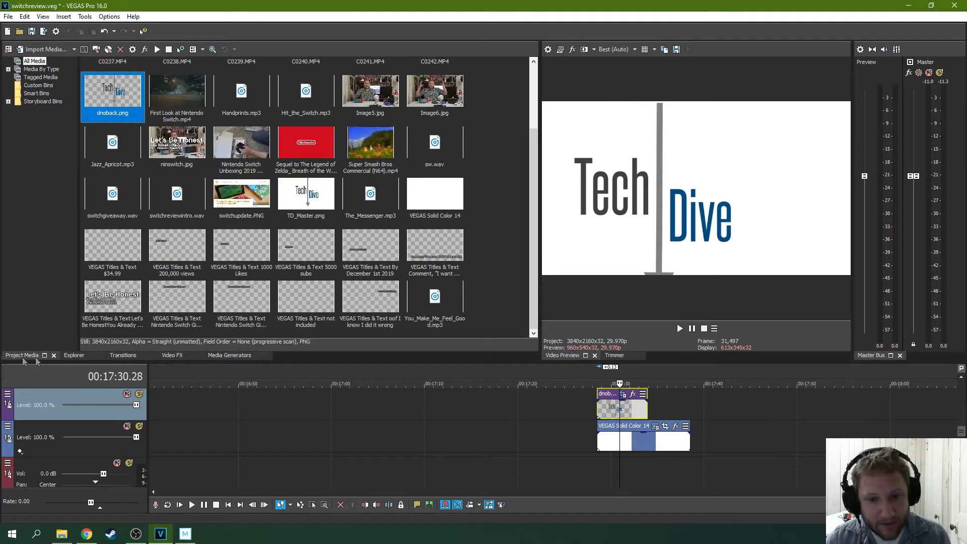
{"action": "left_click", "coordinate": [588, 408]}
{"action": "left_click", "coordinate": [600, 408]}
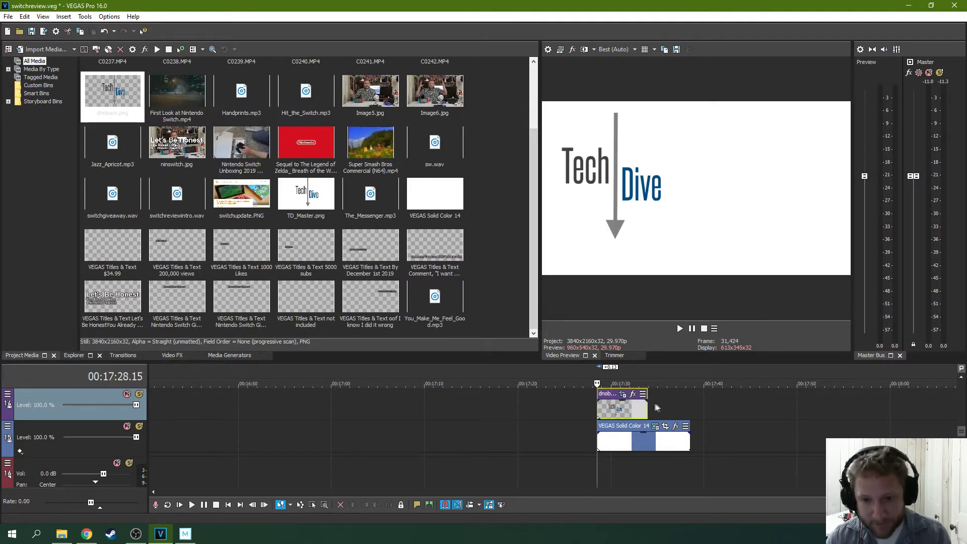
{"action": "left_click", "coordinate": [681, 328]}
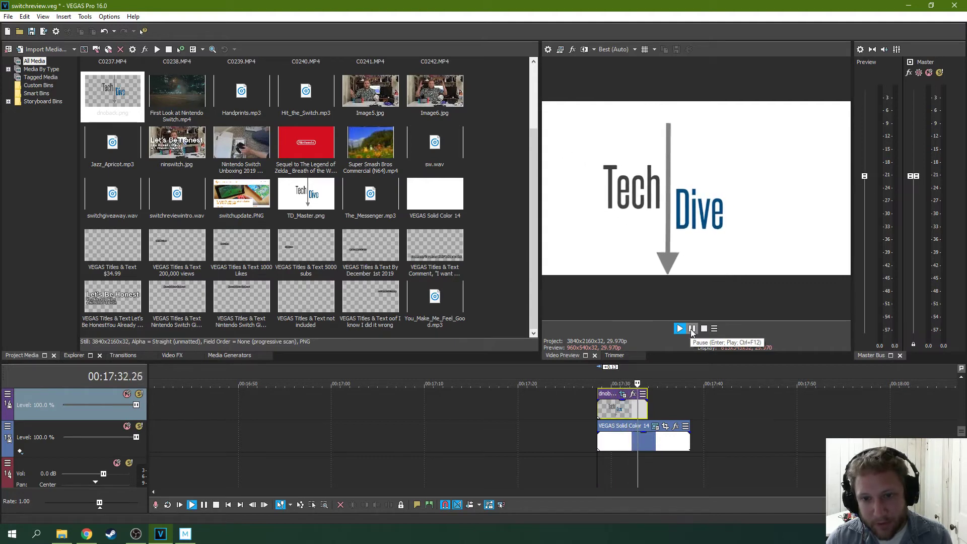
{"action": "left_click", "coordinate": [692, 328]}
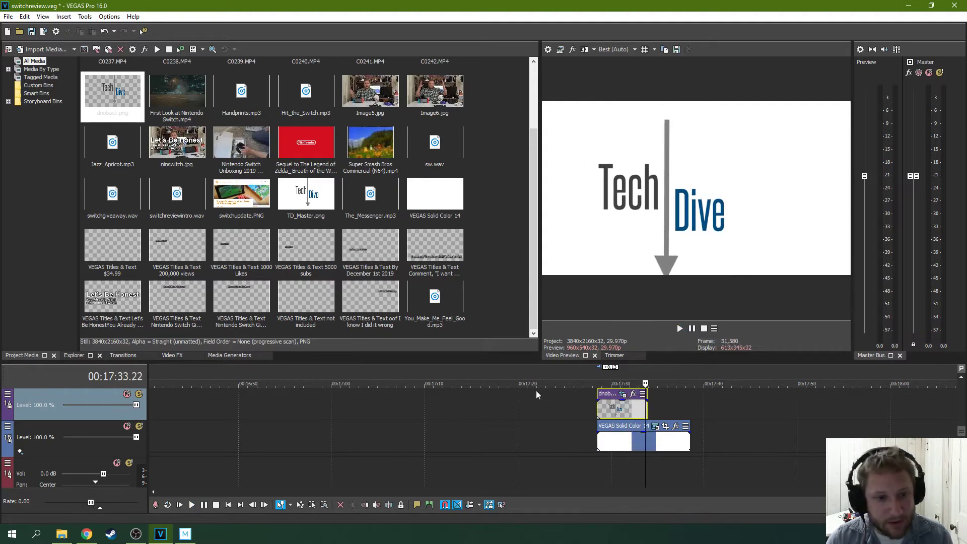
Step: Open the generator settings of the white solid clip beneath the logo
{"action": "left_click", "coordinate": [622, 413]}
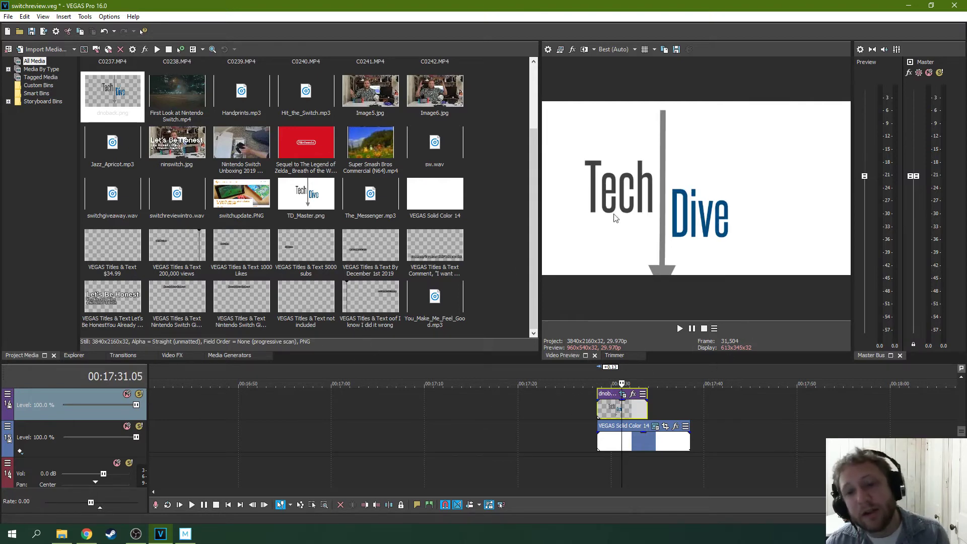
{"action": "scroll", "coordinate": [578, 412], "scroll_direction": "up", "scroll_amount": 2}
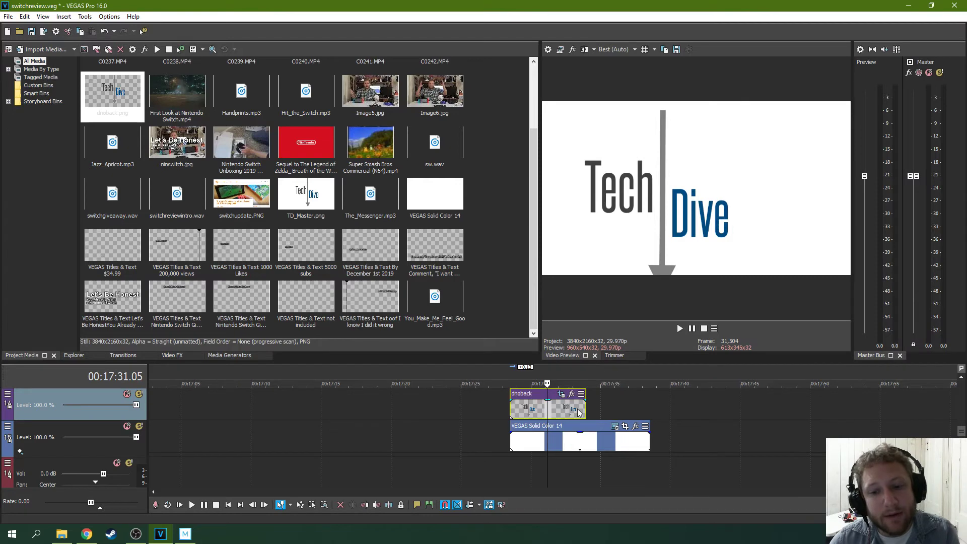
{"action": "left_click", "coordinate": [616, 428]}
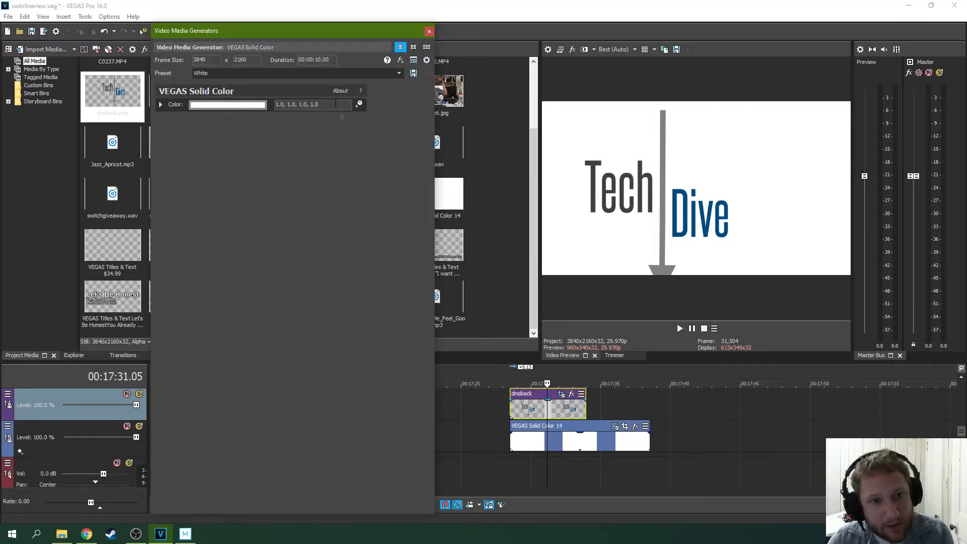
Step: Add an end keyframe setting the solid colour to pink (1.0, 0.39, 0.83, 1.0)
{"action": "left_click", "coordinate": [359, 105]}
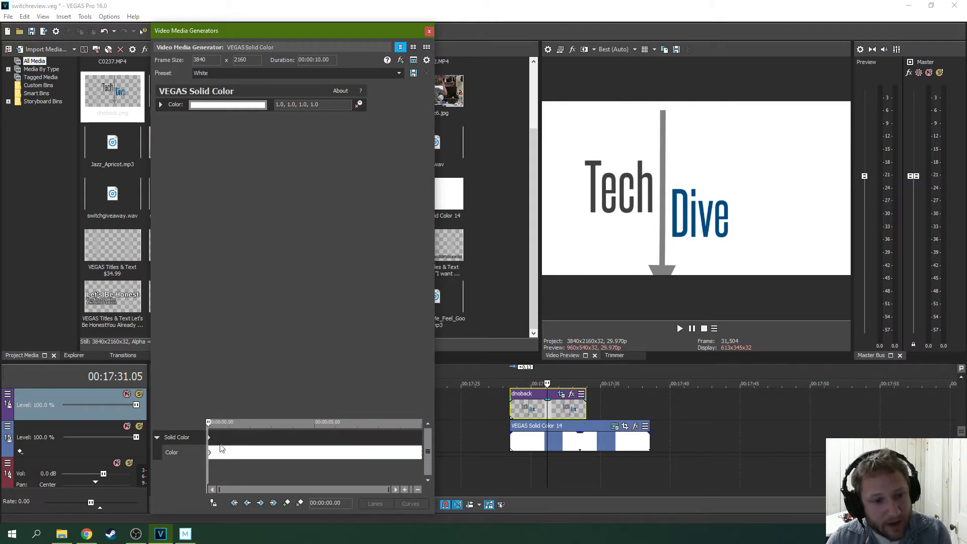
{"action": "left_click", "coordinate": [420, 440]}
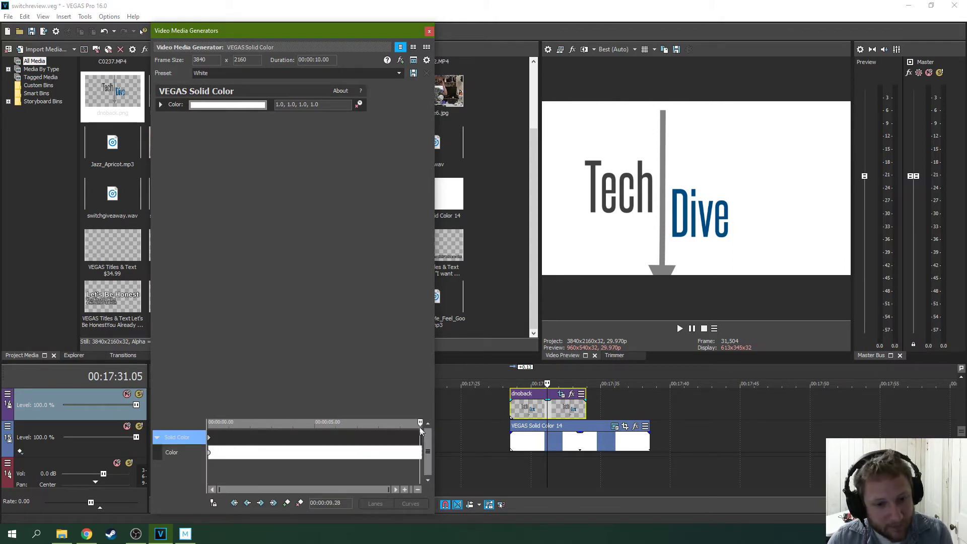
{"action": "left_click", "coordinate": [419, 424]}
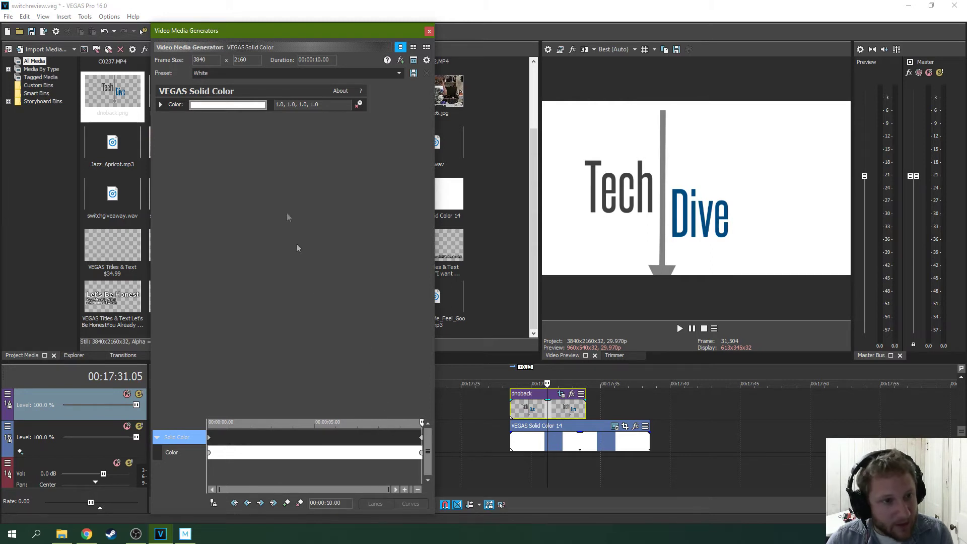
{"action": "left_click", "coordinate": [227, 106]}
{"action": "left_click", "coordinate": [181, 145]}
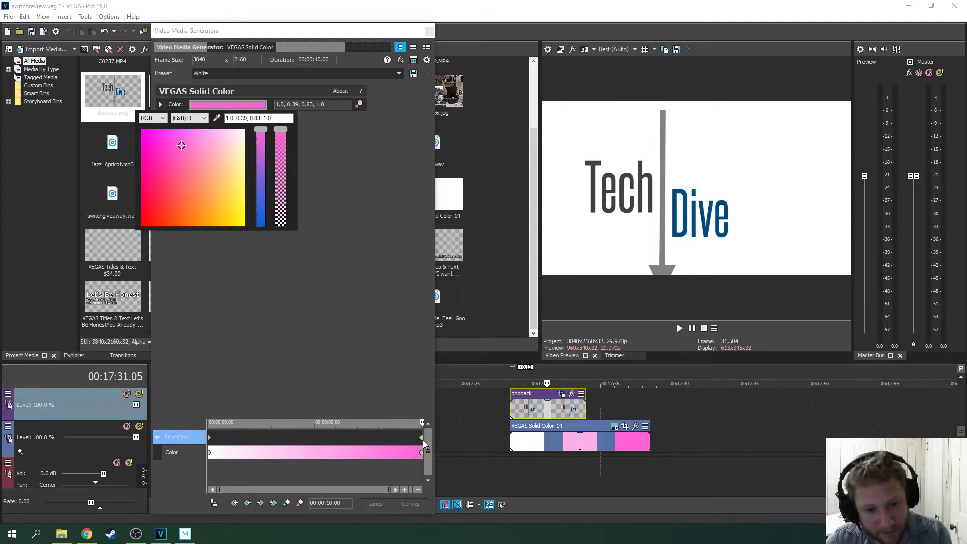
{"action": "left_click", "coordinate": [335, 311]}
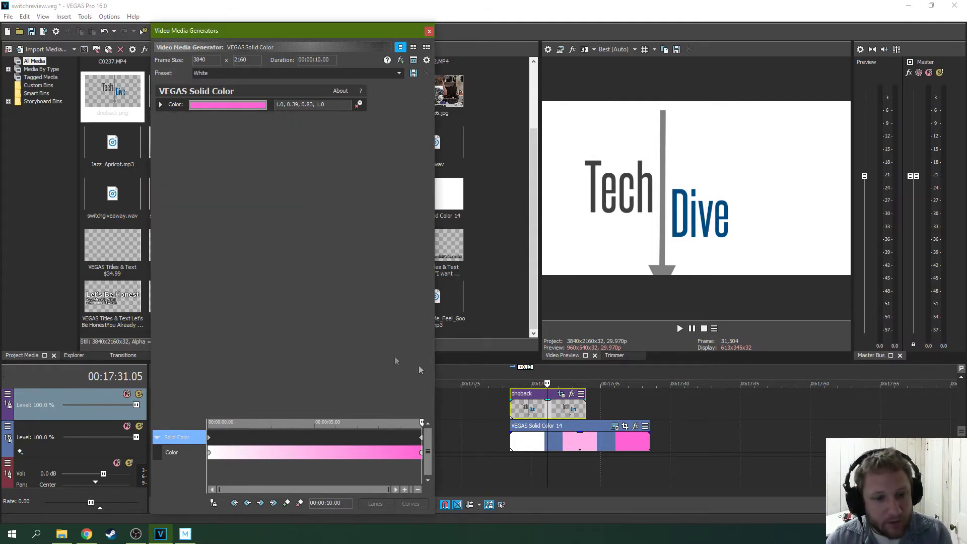
Step: Preview the white-to-pink fade and close the solid colour generator settings
{"action": "left_click", "coordinate": [510, 428]}
{"action": "left_click", "coordinate": [679, 328]}
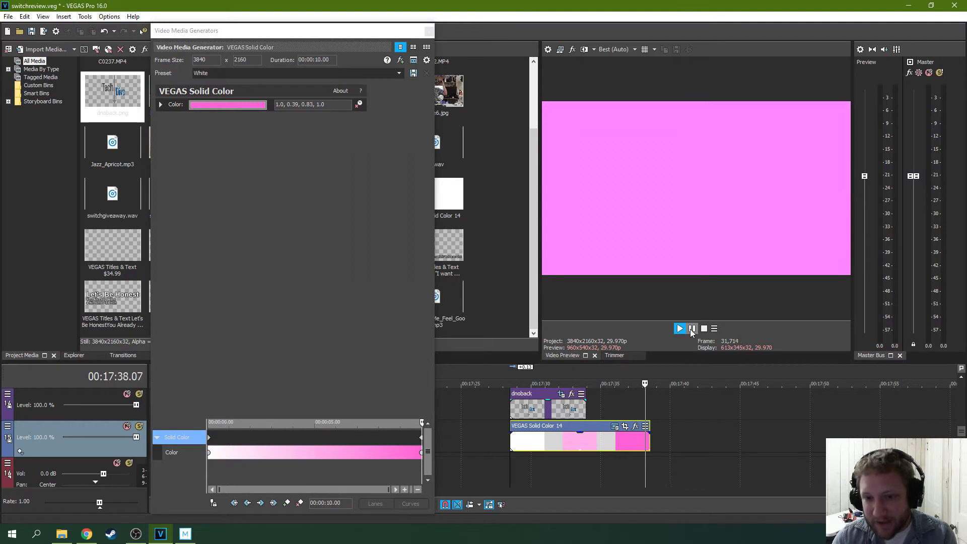
{"action": "left_click", "coordinate": [692, 330]}
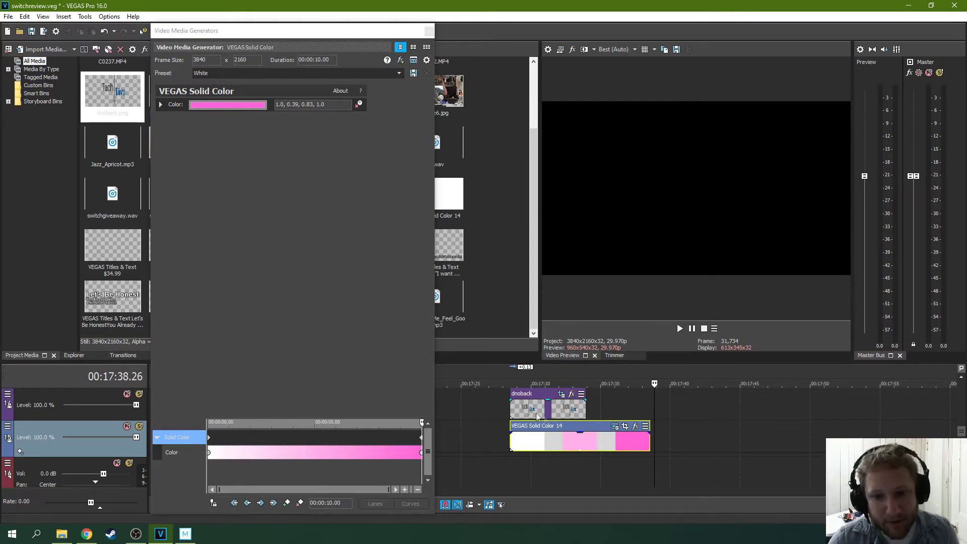
{"action": "left_click", "coordinate": [429, 31]}
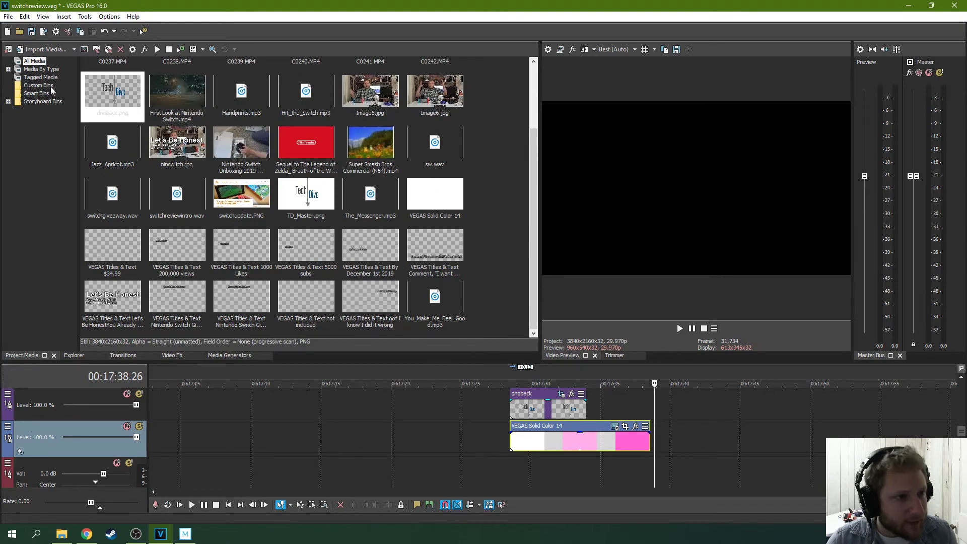
Step: Browse the video effect plug-ins, then add the Default Titles & Text preset to the timeline
{"action": "left_click", "coordinate": [172, 356]}
{"action": "left_click", "coordinate": [60, 255]}
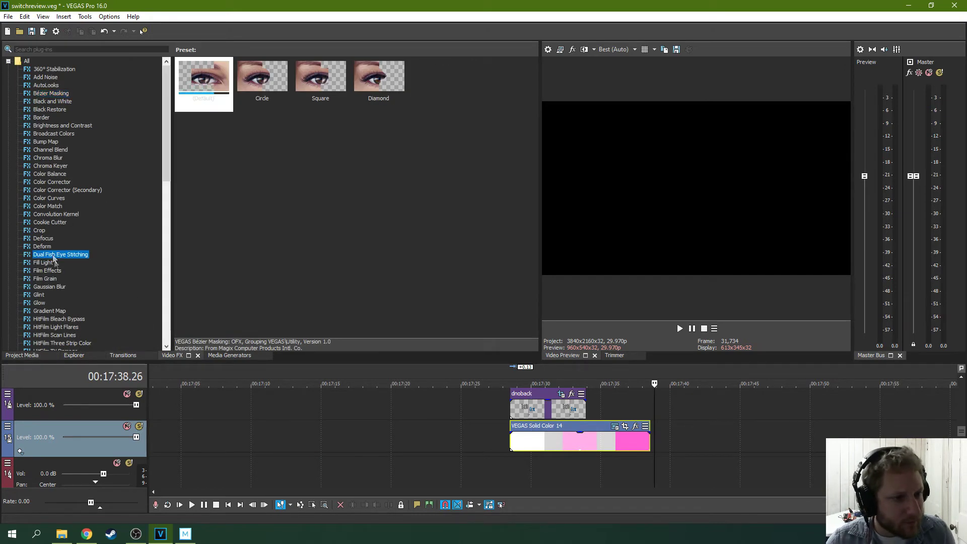
{"action": "scroll", "coordinate": [63, 254], "scroll_direction": "down", "scroll_amount": 2}
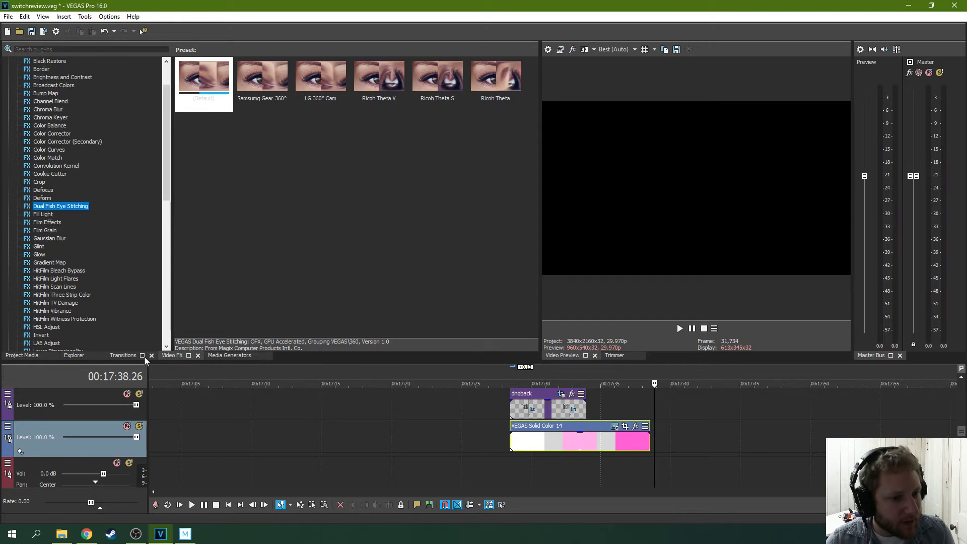
{"action": "left_click", "coordinate": [222, 357]}
{"action": "left_click", "coordinate": [49, 134]}
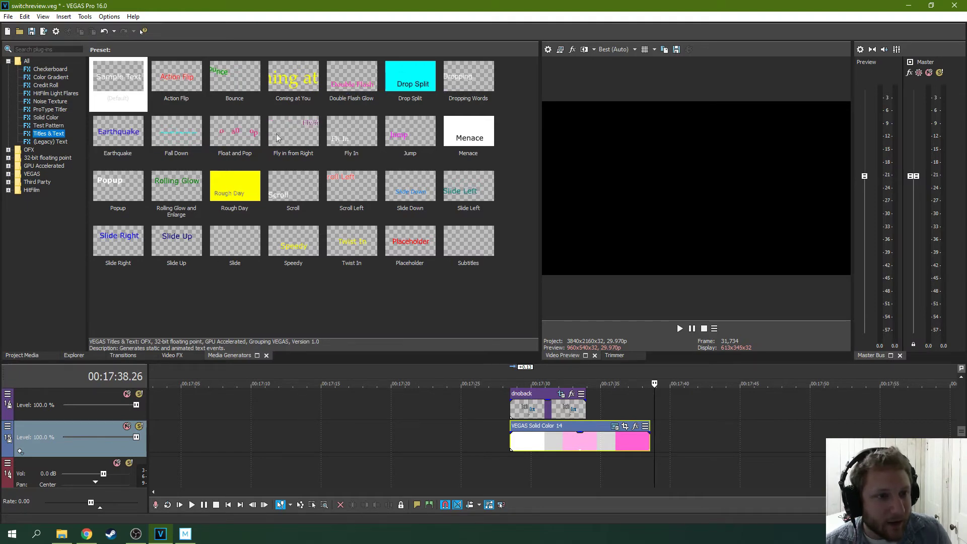
{"action": "left_click_drag", "start_coordinate": [111, 96], "coordinate": [673, 419]}
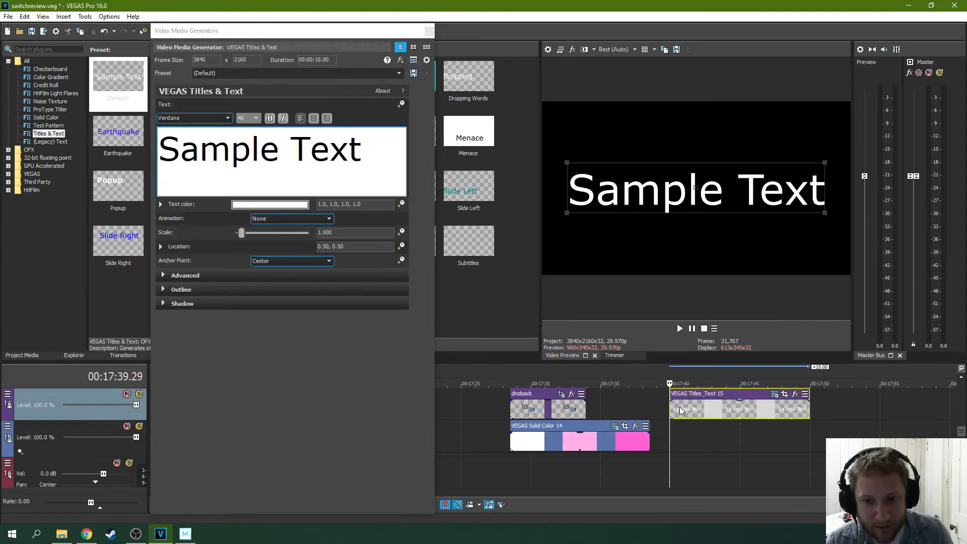
Step: Expand the Advanced and Shadow settings and move the title earlier to overlap the pink solid
{"action": "left_click", "coordinate": [163, 276]}
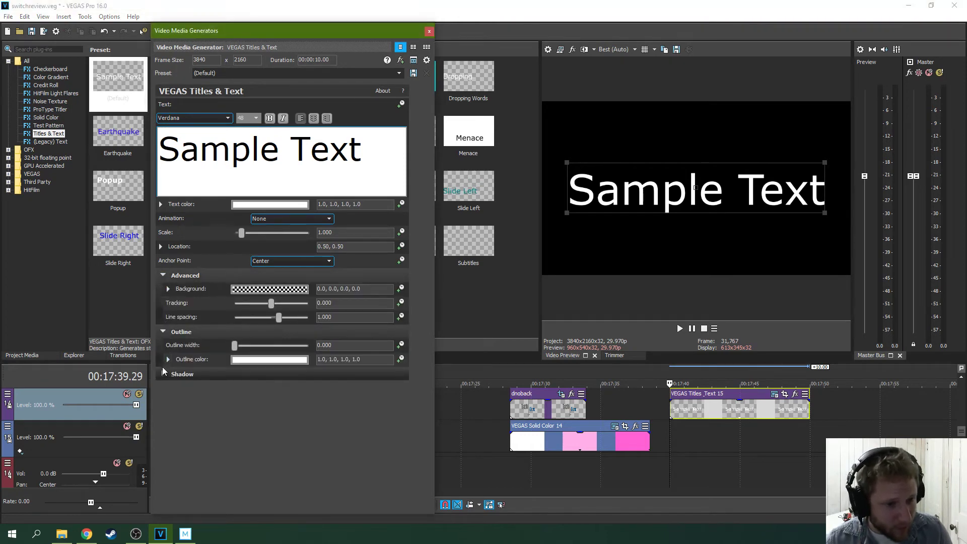
{"action": "left_click", "coordinate": [163, 375]}
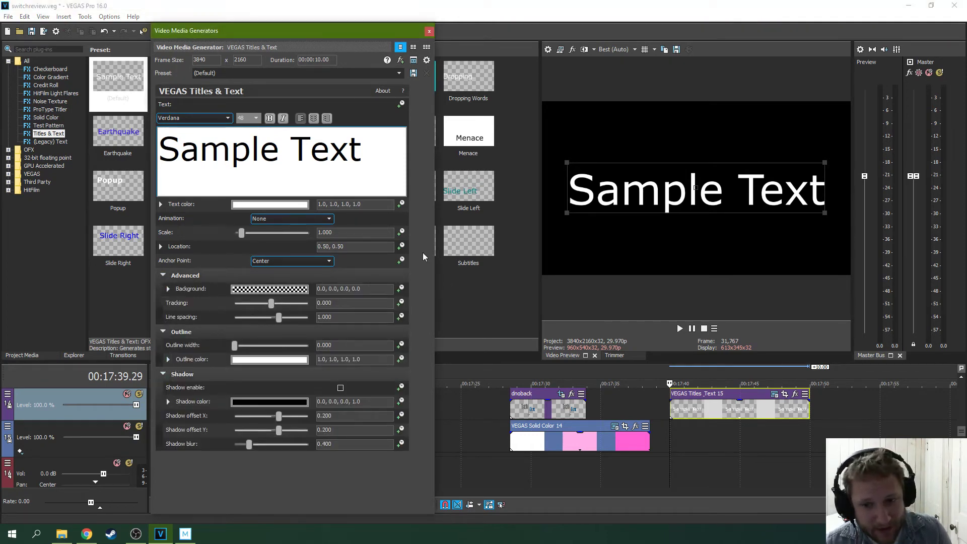
{"action": "left_click_drag", "start_coordinate": [712, 400], "coordinate": [647, 403]}
{"action": "left_click", "coordinate": [620, 438]}
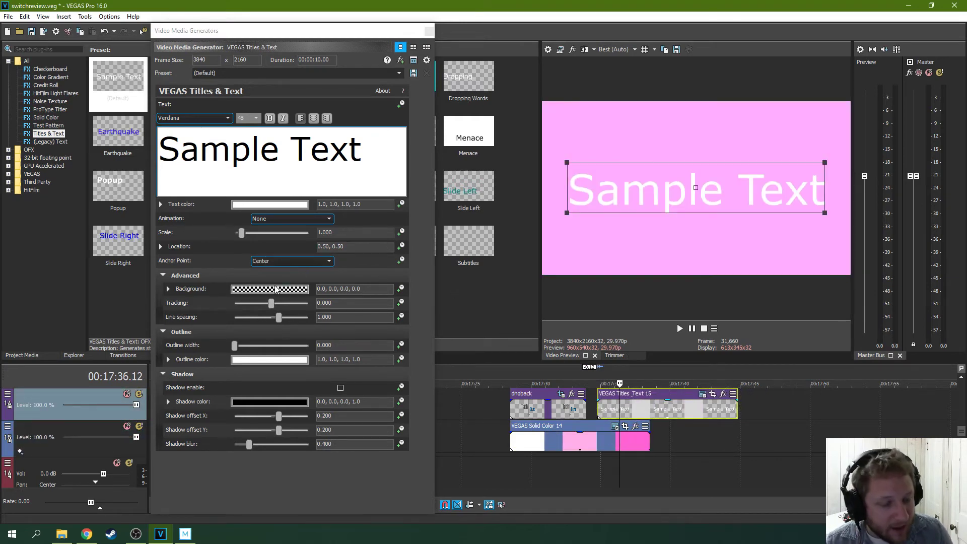
{"action": "left_click", "coordinate": [274, 289]}
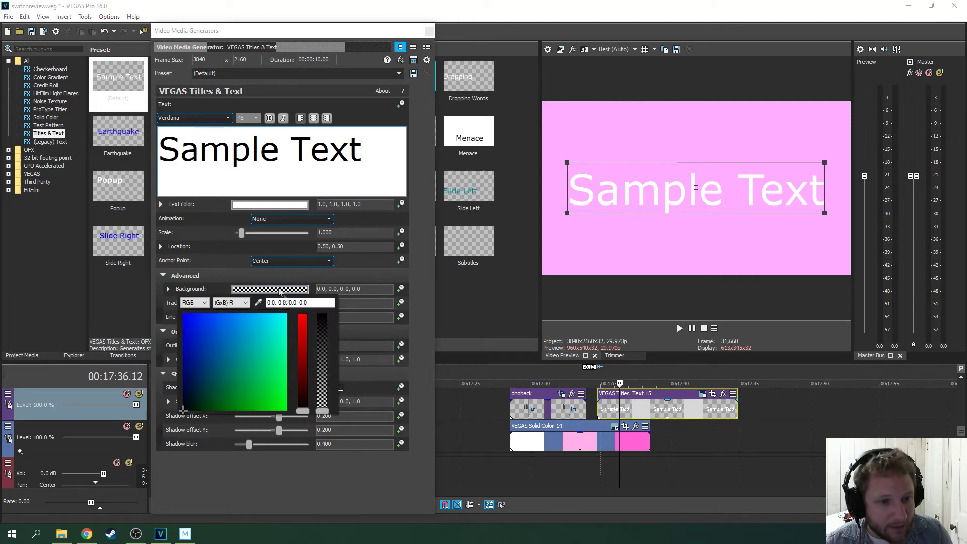
Step: Make the text colour slightly transparent and enable keyframe animation for Text color
{"action": "left_click", "coordinate": [415, 287]}
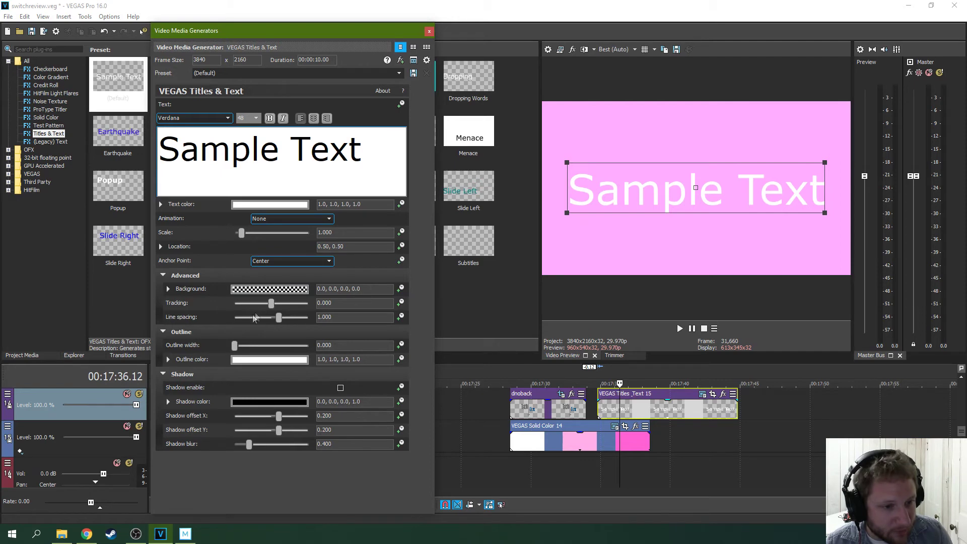
{"action": "left_click", "coordinate": [282, 204]}
{"action": "mouse_move", "coordinate": [323, 231]}
{"action": "left_mouse_down"}
{"action": "mouse_move", "coordinate": [323, 323]}
{"action": "mouse_move", "coordinate": [323, 229]}
{"action": "left_mouse_up"}
{"action": "left_click", "coordinate": [361, 219]}
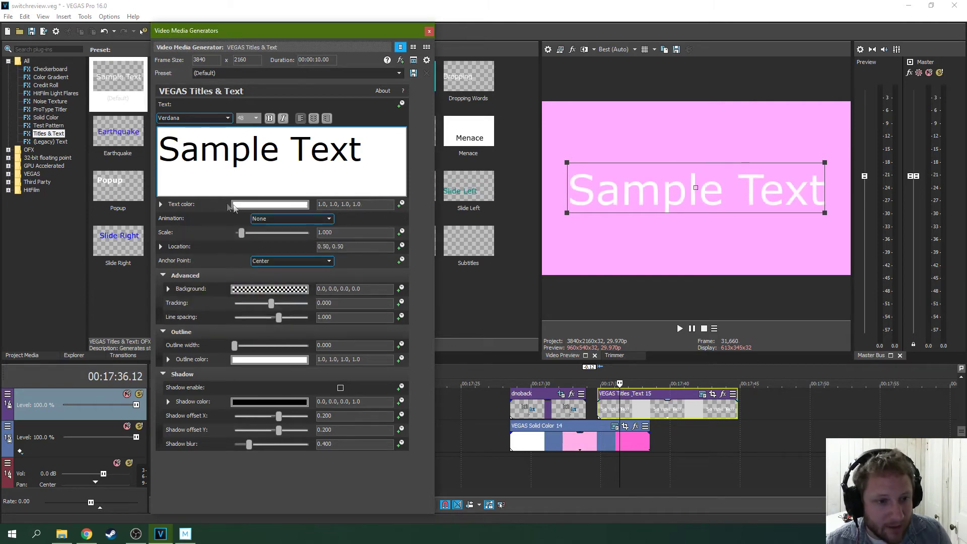
{"action": "left_click", "coordinate": [401, 204]}
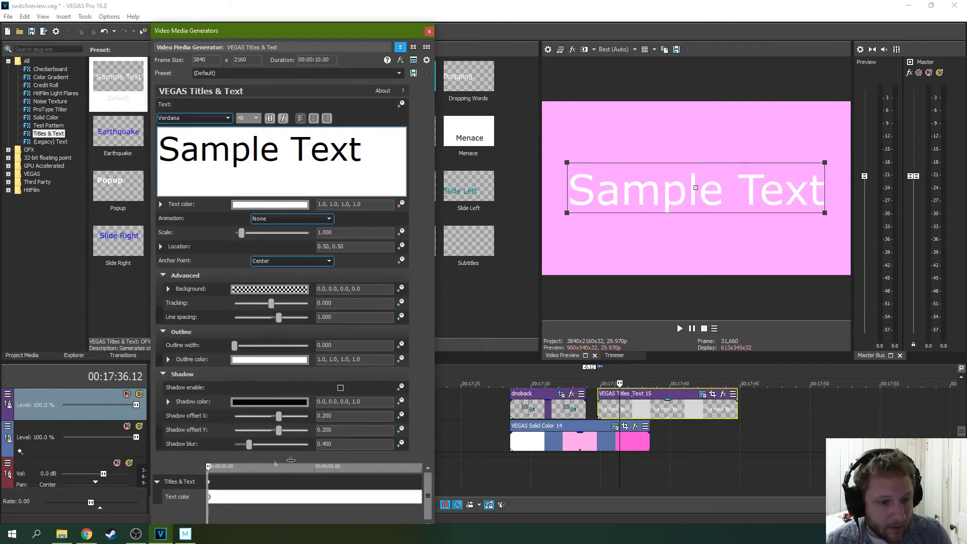
Step: Set the end keyframe's text colour alpha to 0 for full transparency
{"action": "left_click", "coordinate": [420, 479]}
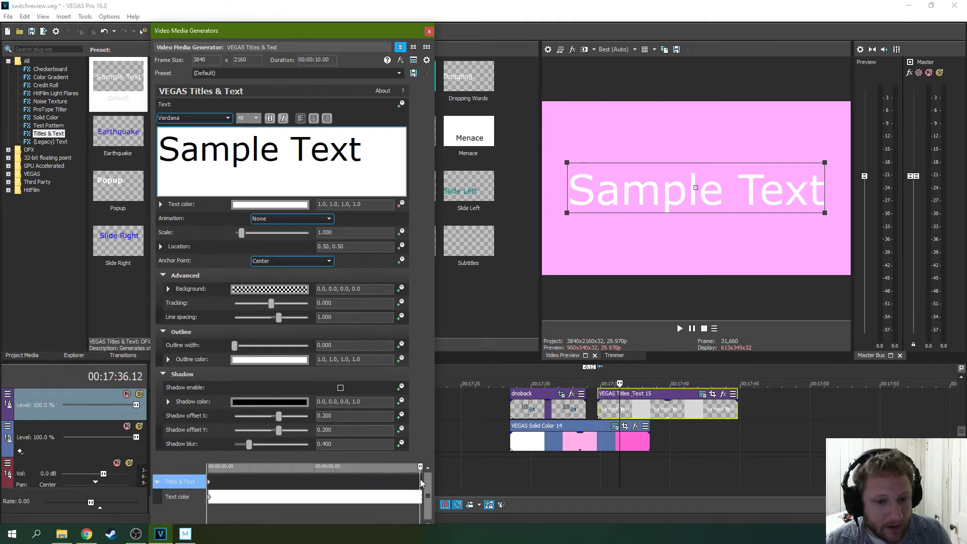
{"action": "left_click", "coordinate": [286, 205]}
{"action": "left_click_drag", "start_coordinate": [325, 237], "coordinate": [331, 369]}
{"action": "left_click", "coordinate": [424, 422]}
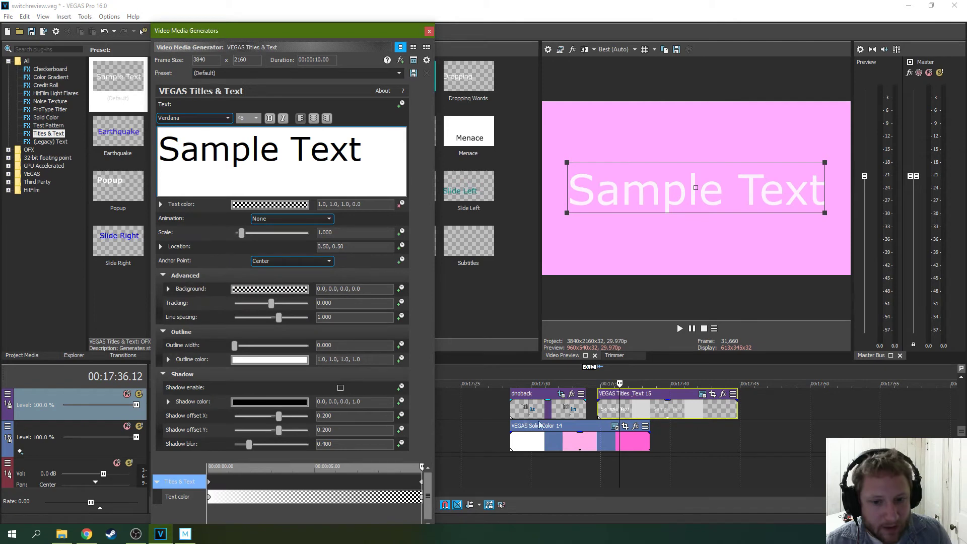
Step: Lengthen the solid colour clip to the title's end and play the fade
{"action": "left_click", "coordinate": [598, 438]}
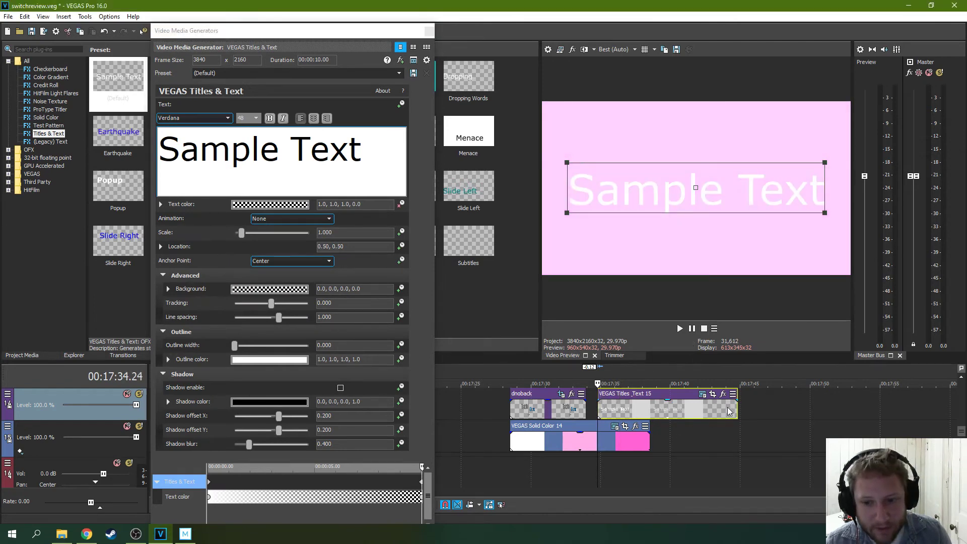
{"action": "left_click_drag", "start_coordinate": [649, 439], "coordinate": [737, 434]}
{"action": "key", "text": "space"}
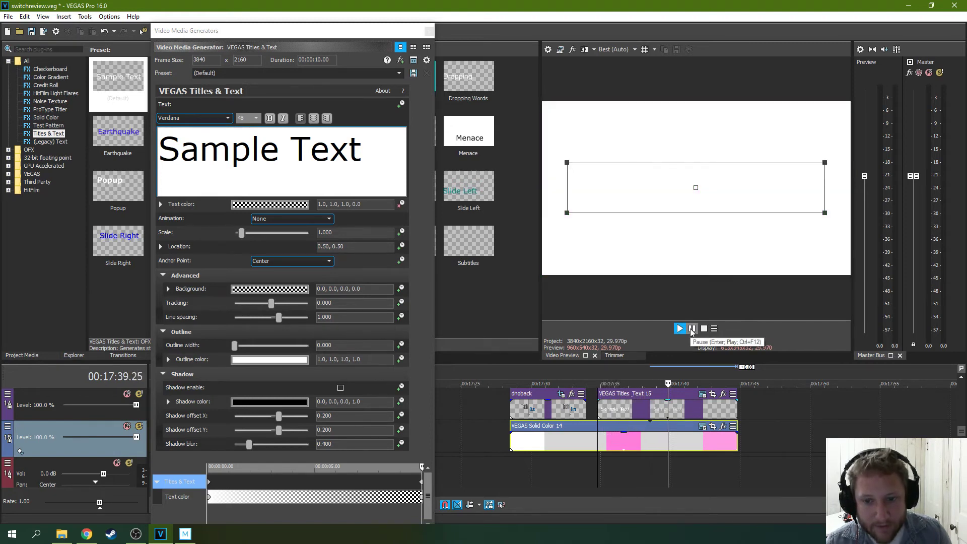
Step: Stop playback and scrub through the title to check its fade
{"action": "left_click", "coordinate": [692, 329]}
{"action": "left_click", "coordinate": [650, 433]}
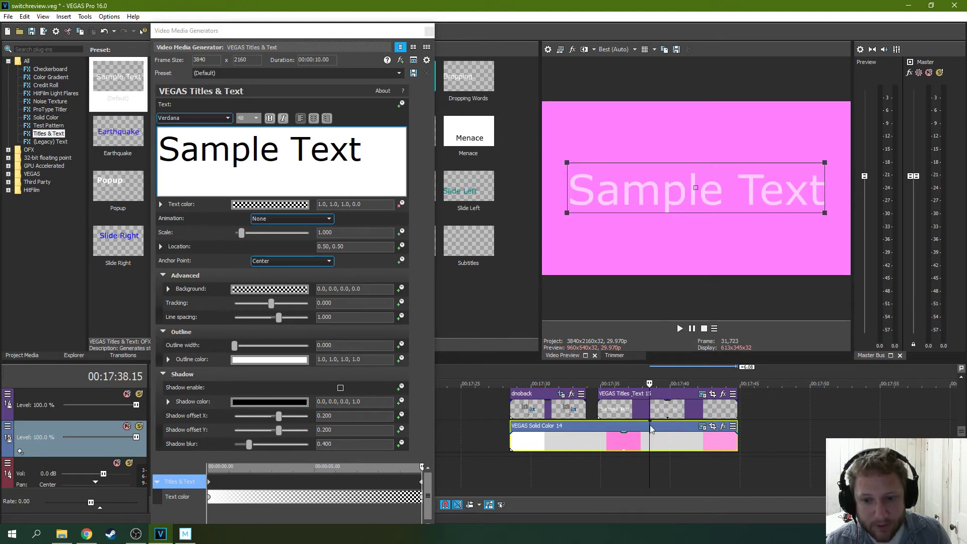
{"action": "left_click", "coordinate": [642, 431]}
{"action": "left_click", "coordinate": [652, 431]}
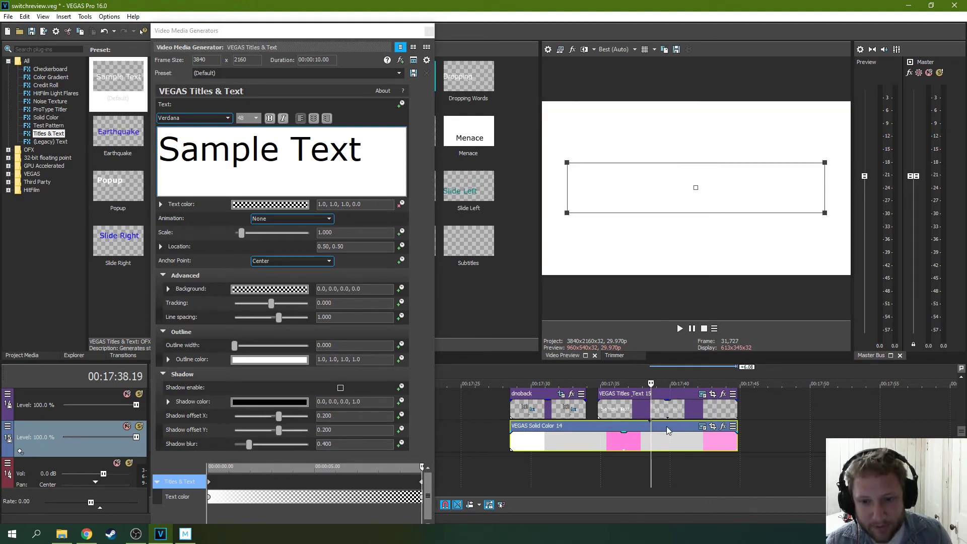
{"action": "left_click", "coordinate": [668, 432]}
{"action": "left_click", "coordinate": [736, 436]}
Step: Readjust the solid clip's length, move the logo earlier, and align the title with the solid
{"action": "left_click_drag", "start_coordinate": [735, 436], "coordinate": [693, 437]}
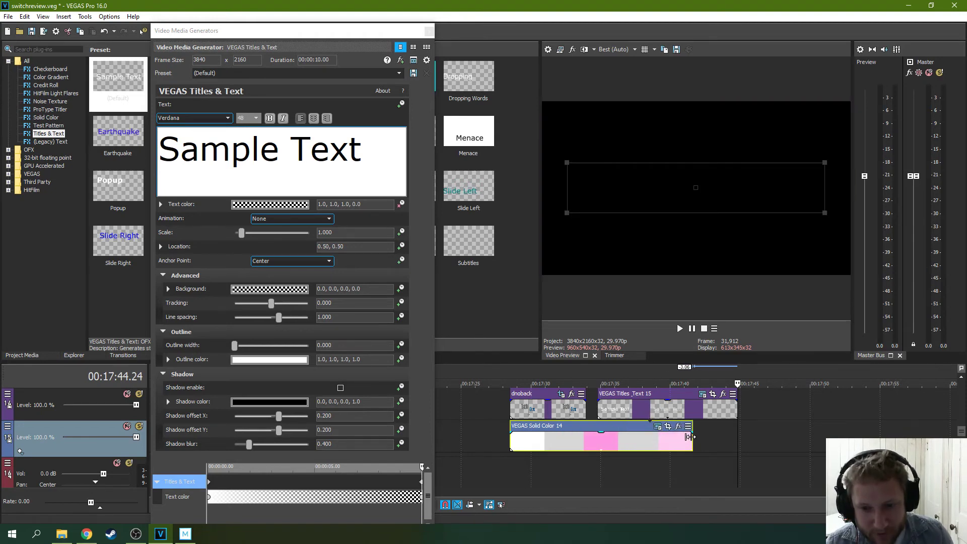
{"action": "left_click_drag", "start_coordinate": [693, 436], "coordinate": [650, 437]}
{"action": "left_click_drag", "start_coordinate": [537, 398], "coordinate": [440, 397]}
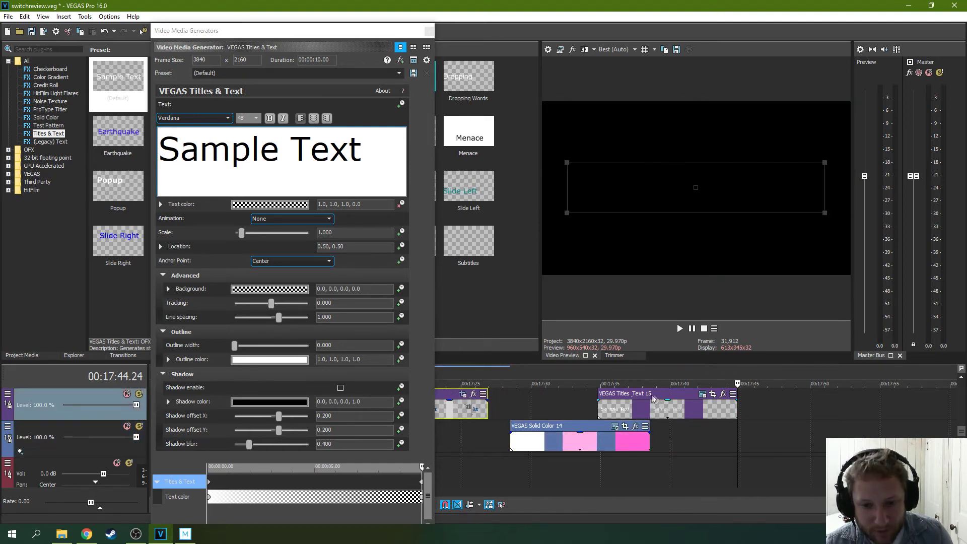
{"action": "left_click_drag", "start_coordinate": [654, 399], "coordinate": [568, 401]}
Step: Play and scrub the title to its last frame, then open the Text color chooser
{"action": "left_click", "coordinate": [580, 412]}
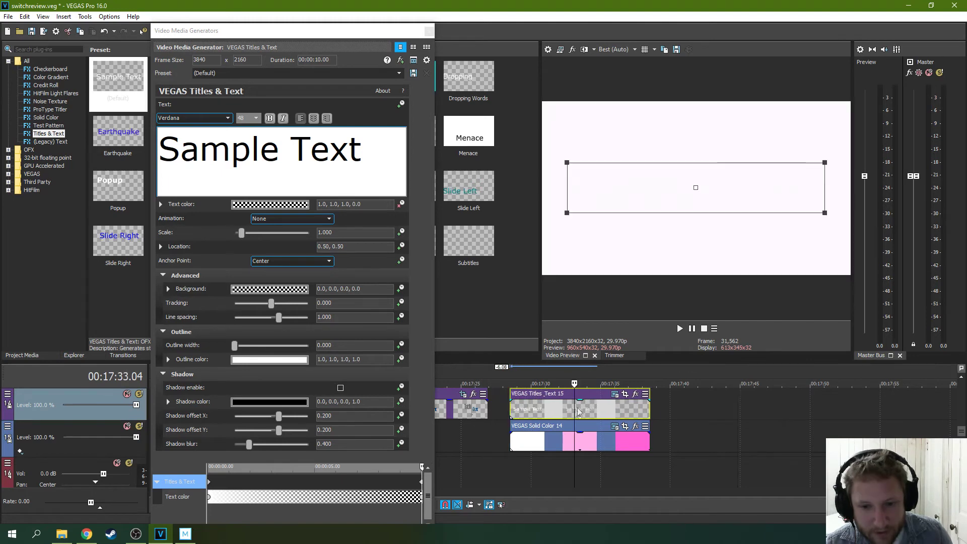
{"action": "key", "text": "space"}
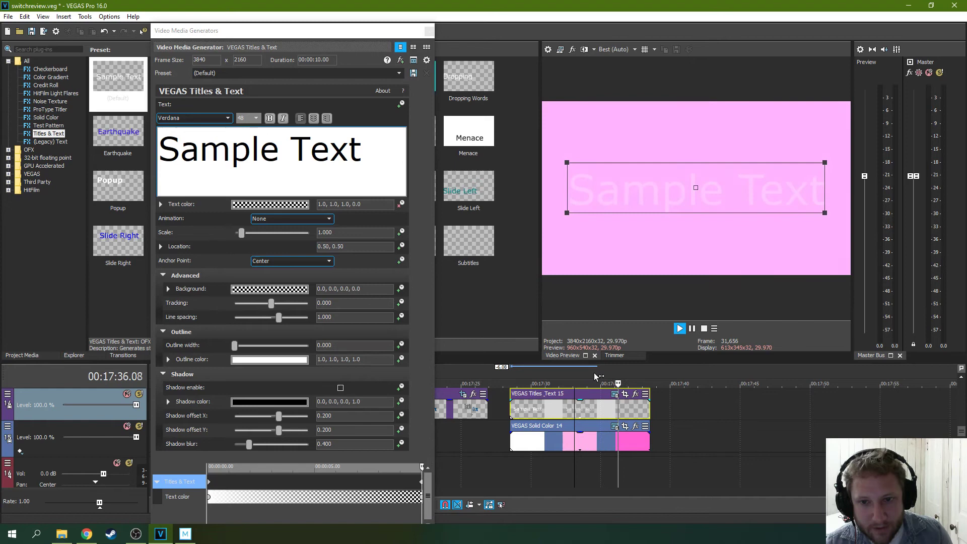
{"action": "key", "text": "Return"}
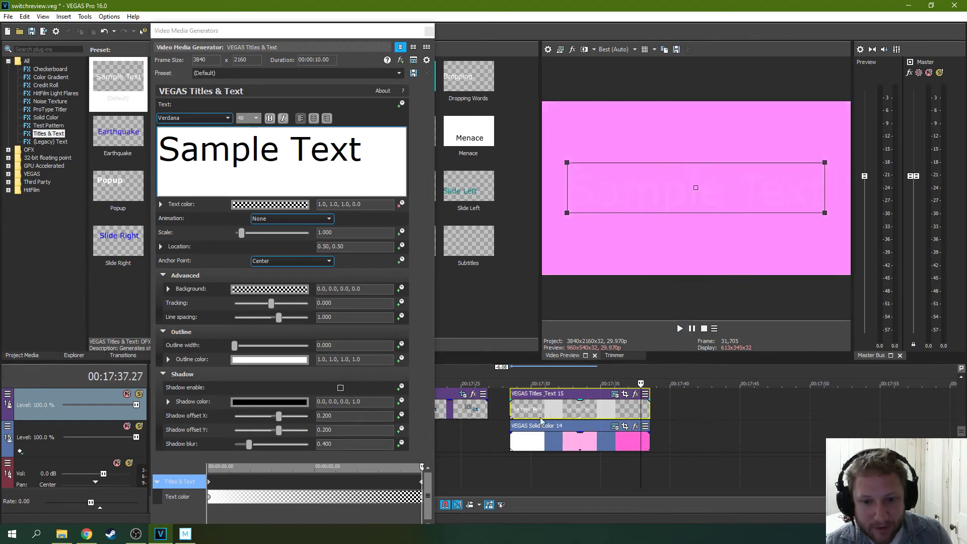
{"action": "left_click", "coordinate": [524, 415]}
{"action": "left_click", "coordinate": [582, 412]}
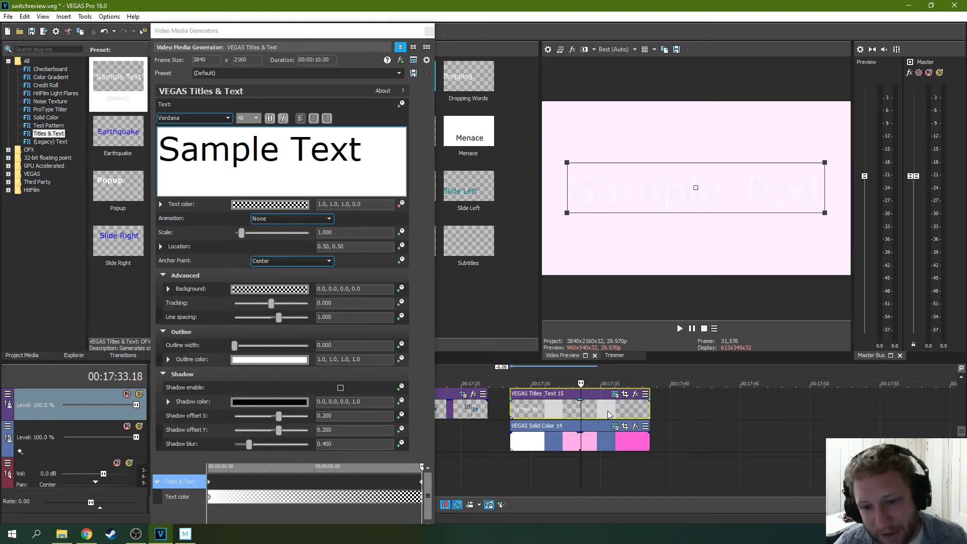
{"action": "left_click", "coordinate": [645, 412]}
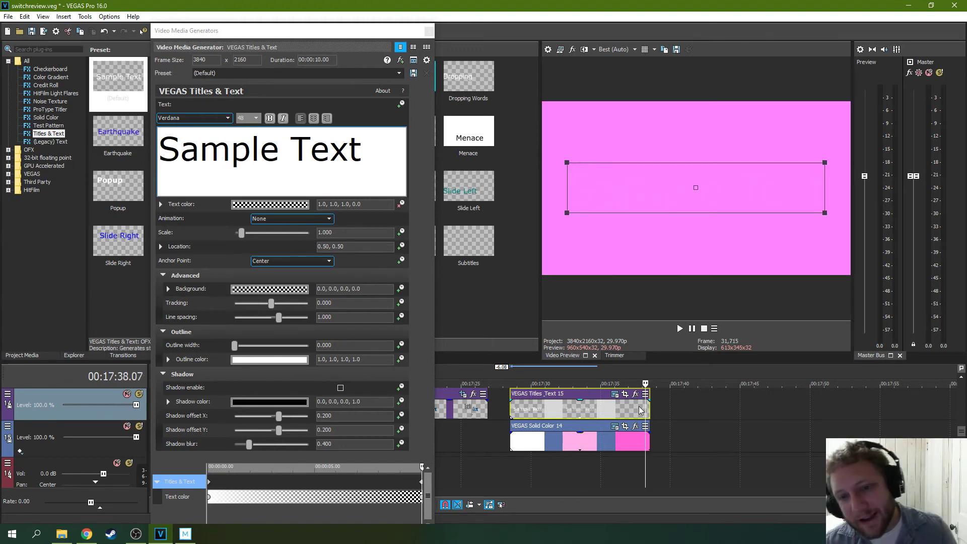
{"action": "left_click", "coordinate": [650, 411]}
{"action": "left_click", "coordinate": [643, 411]}
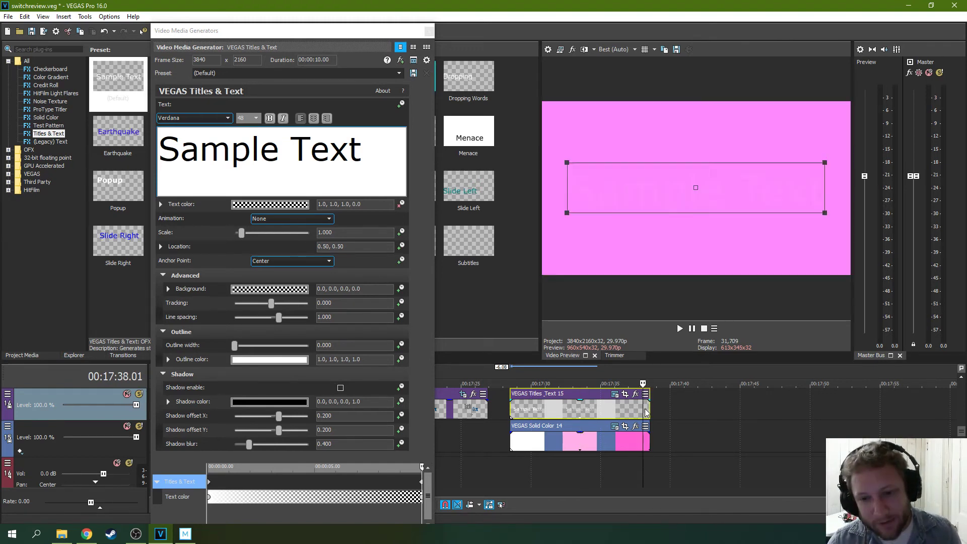
{"action": "left_click", "coordinate": [270, 204]}
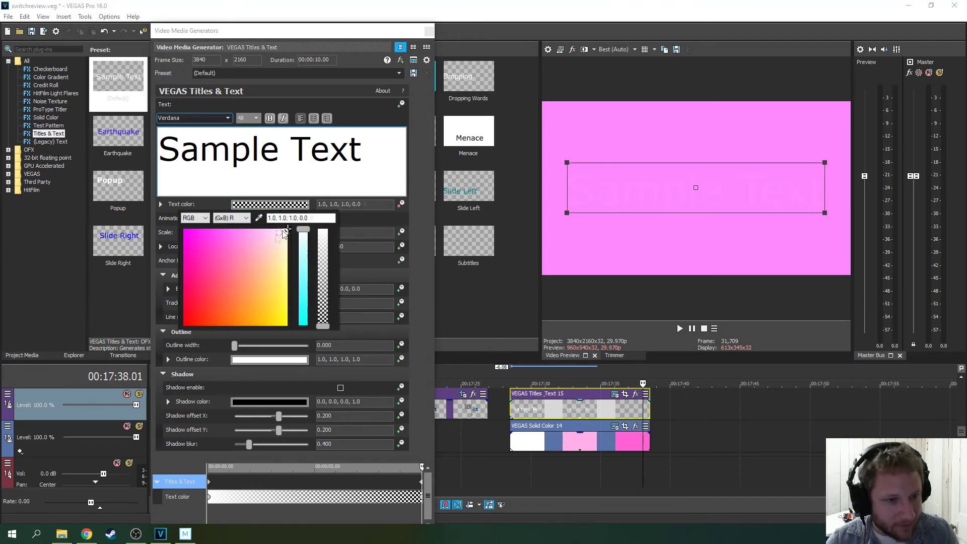
Step: Set the final keyframe's text colour to yellow (1.0, 1.0, 0.0) and play the fade from the title start
{"action": "left_click", "coordinate": [233, 282]}
{"action": "left_click_drag", "start_coordinate": [234, 283], "coordinate": [296, 327]}
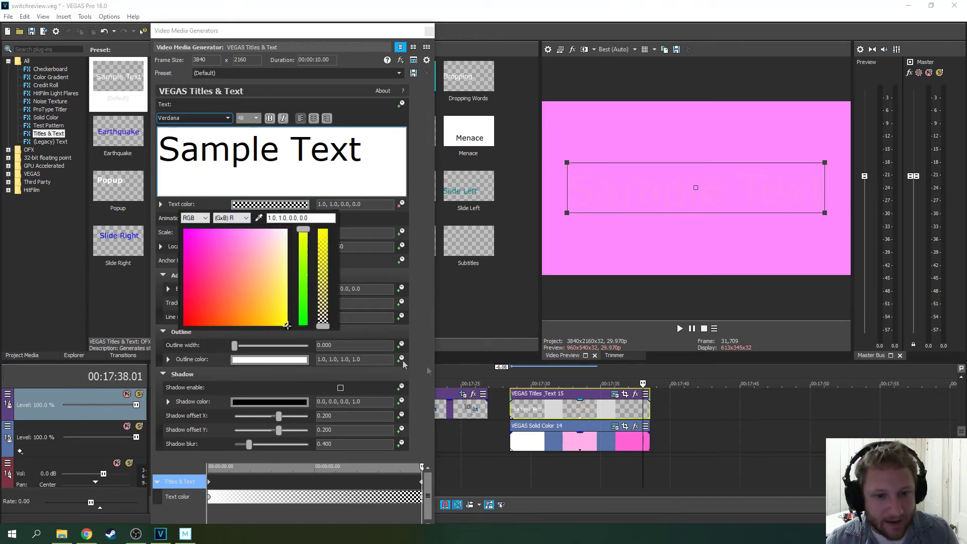
{"action": "left_click", "coordinate": [532, 381]}
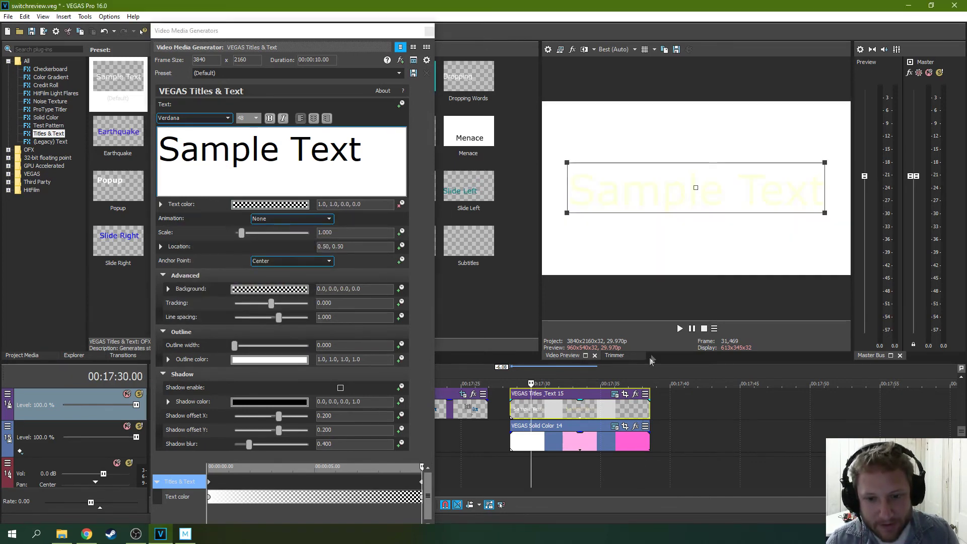
{"action": "left_click", "coordinate": [680, 328]}
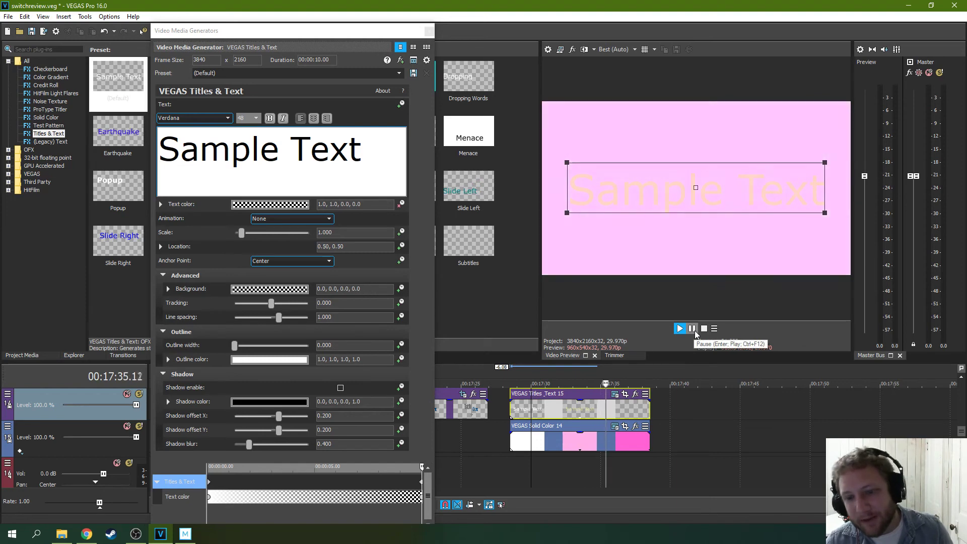
{"action": "left_click", "coordinate": [694, 331]}
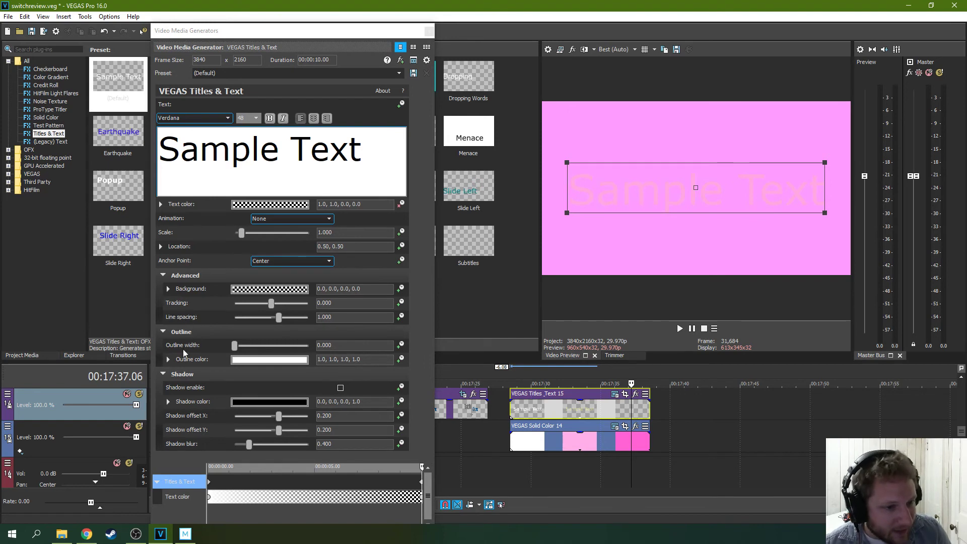
Step: Set the title's white outline width to 1.973 and review the anchor point choices
{"action": "mouse_move", "coordinate": [233, 350]}
{"action": "left_mouse_down"}
{"action": "mouse_move", "coordinate": [270, 348]}
{"action": "mouse_move", "coordinate": [250, 351]}
{"action": "left_mouse_up"}
{"action": "double_click", "coordinate": [258, 347]}
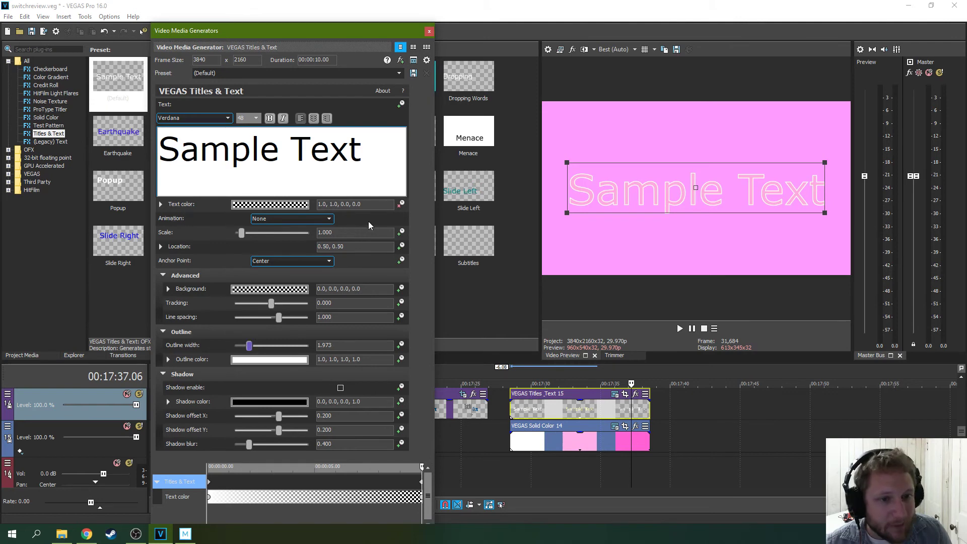
{"action": "left_click", "coordinate": [281, 258]}
{"action": "left_click", "coordinate": [261, 266]}
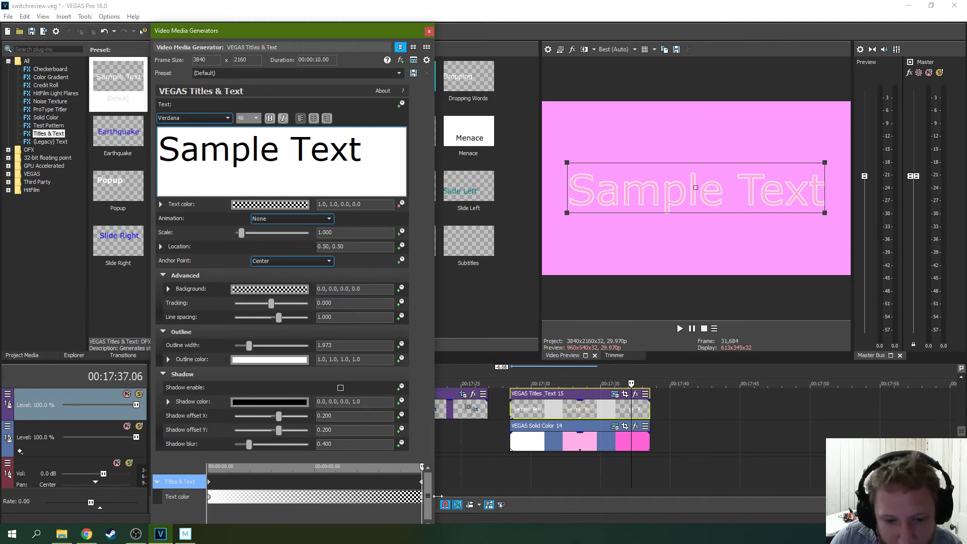
Step: Shift the shadow offset X to -0.129 and close the title generator settings
{"action": "left_click_drag", "start_coordinate": [356, 31], "coordinate": [355, 18]}
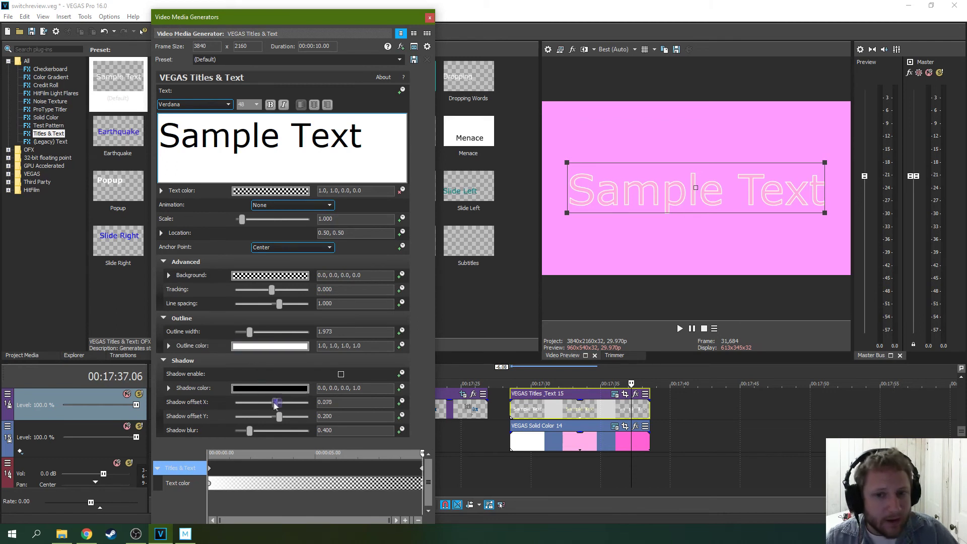
{"action": "left_click_drag", "start_coordinate": [275, 406], "coordinate": [267, 406]}
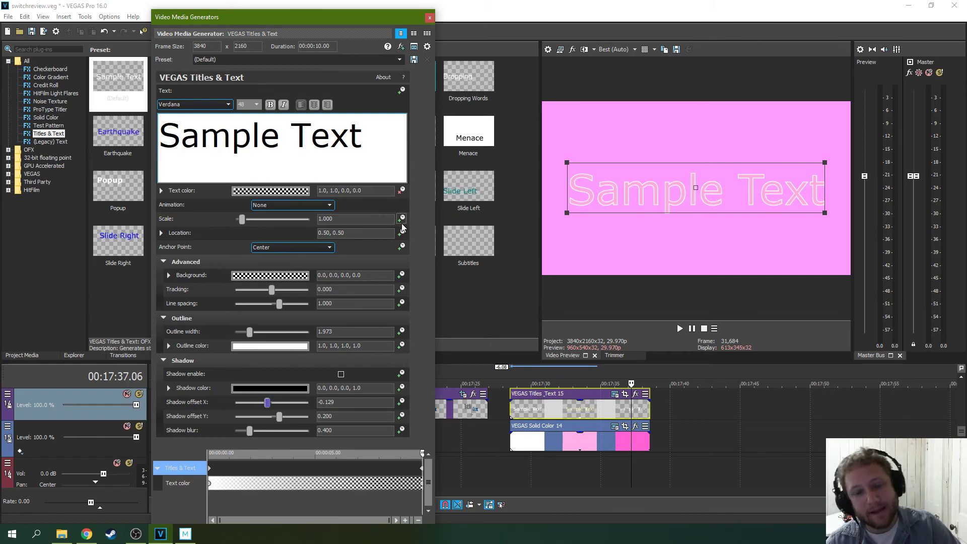
{"action": "left_click", "coordinate": [429, 18]}
{"action": "left_click", "coordinate": [171, 355]}
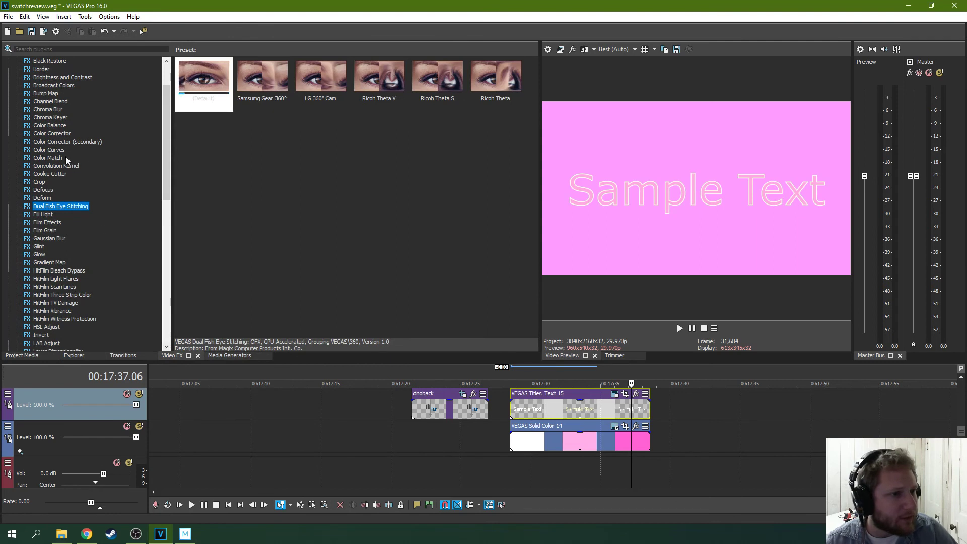
Step: Apply the default Cookie Cutter to the title event and move its centre to 0.402, 0.446
{"action": "left_click", "coordinate": [59, 167]}
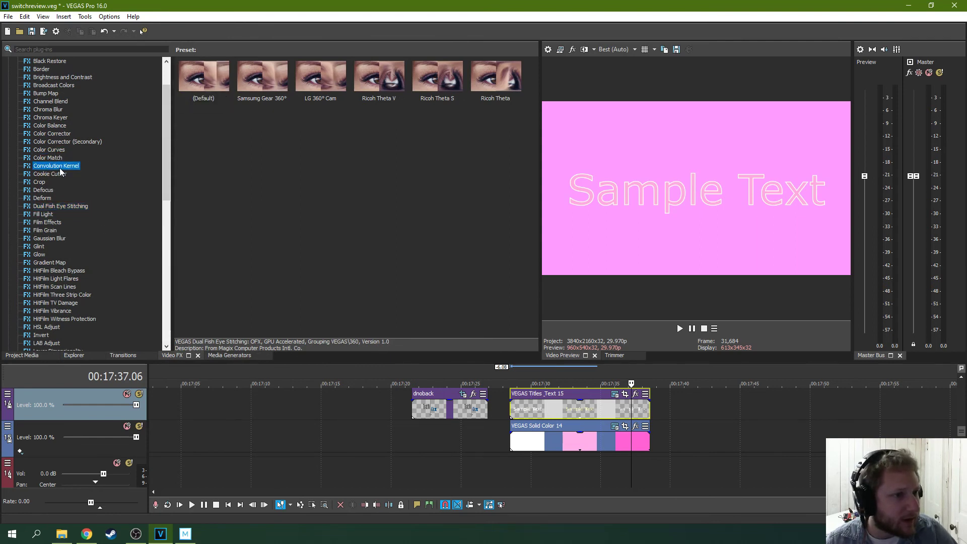
{"action": "left_click", "coordinate": [60, 173]}
{"action": "left_click_drag", "start_coordinate": [203, 80], "coordinate": [571, 417]}
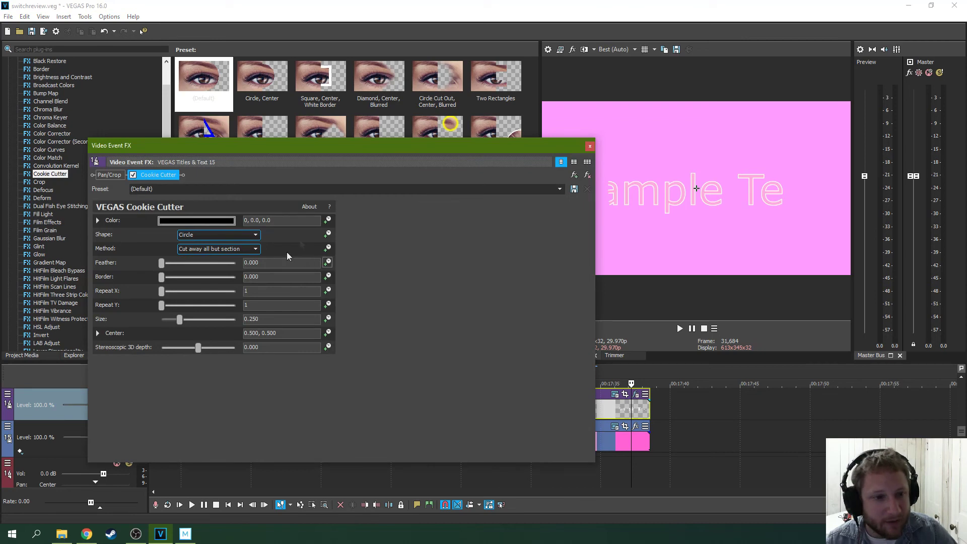
{"action": "left_click_drag", "start_coordinate": [418, 145], "coordinate": [524, 237]}
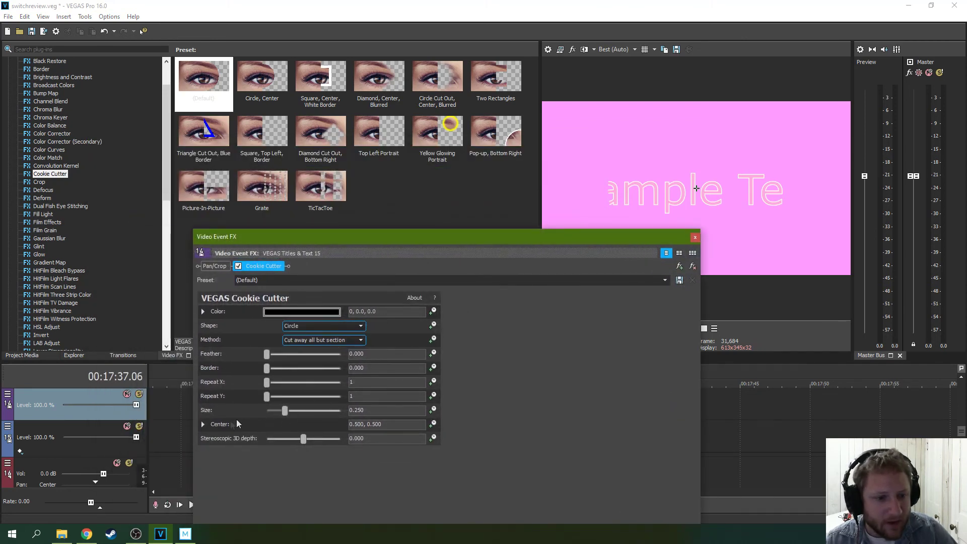
{"action": "left_click", "coordinate": [202, 424]}
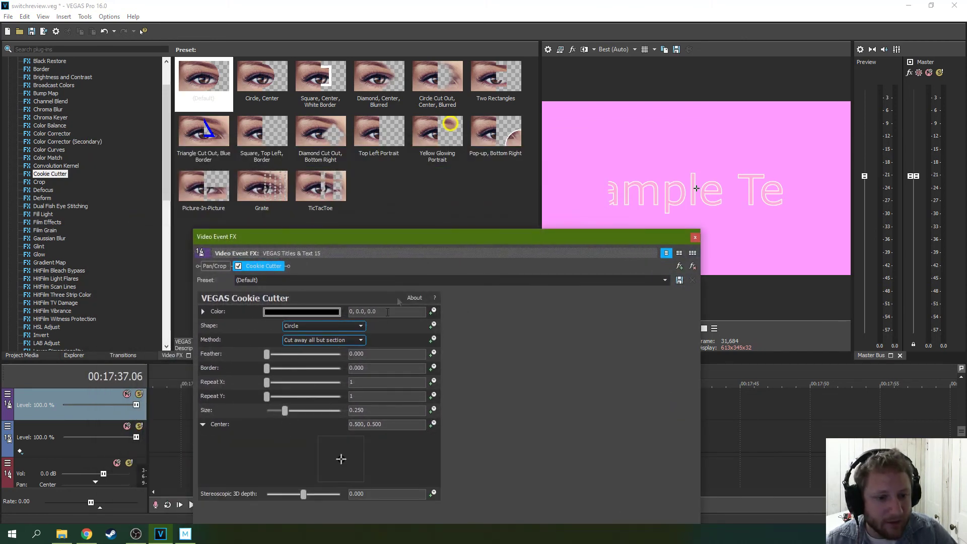
{"action": "left_click_drag", "start_coordinate": [450, 244], "coordinate": [433, 224]}
{"action": "mouse_move", "coordinate": [325, 439]}
{"action": "left_mouse_down"}
{"action": "mouse_move", "coordinate": [316, 439]}
{"action": "mouse_move", "coordinate": [334, 445]}
{"action": "mouse_move", "coordinate": [318, 443]}
{"action": "mouse_move", "coordinate": [331, 432]}
{"action": "mouse_move", "coordinate": [339, 452]}
{"action": "mouse_move", "coordinate": [311, 445]}
{"action": "mouse_move", "coordinate": [331, 447]}
{"action": "mouse_move", "coordinate": [320, 441]}
{"action": "left_mouse_up"}
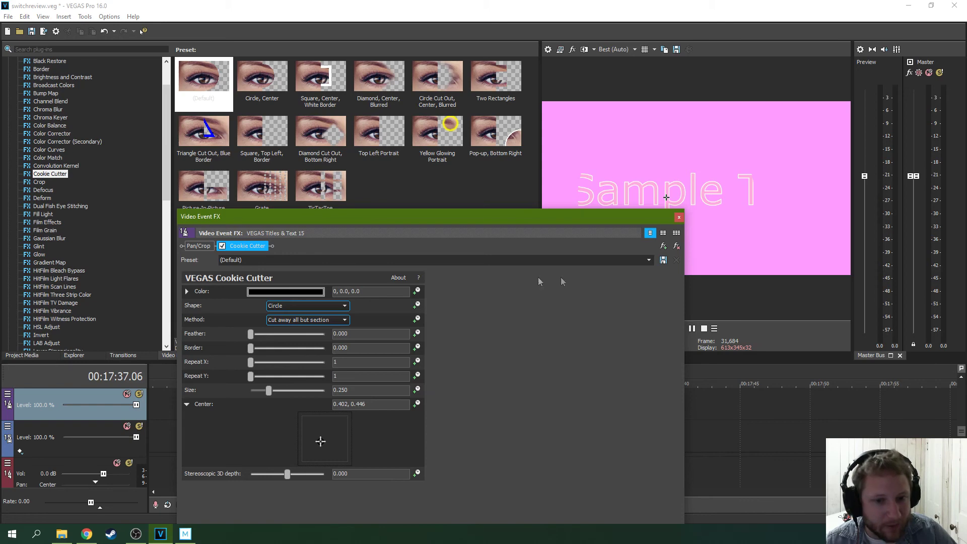
{"action": "left_click", "coordinate": [678, 217]}
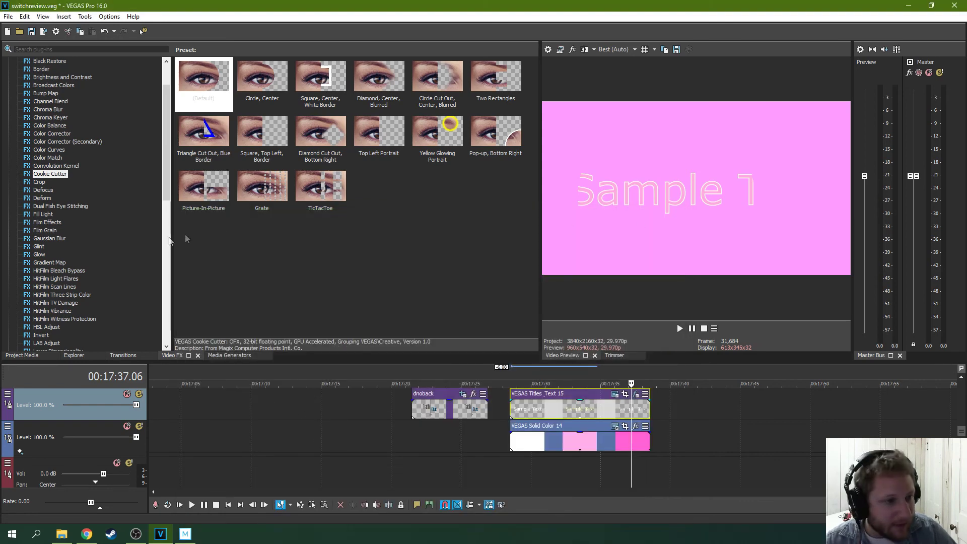
Step: Preview Film Grain, Scan Lines, Gradient Map, Glint, Sepia and Starburst presets, then return to the title's start
{"action": "left_click", "coordinate": [48, 230]}
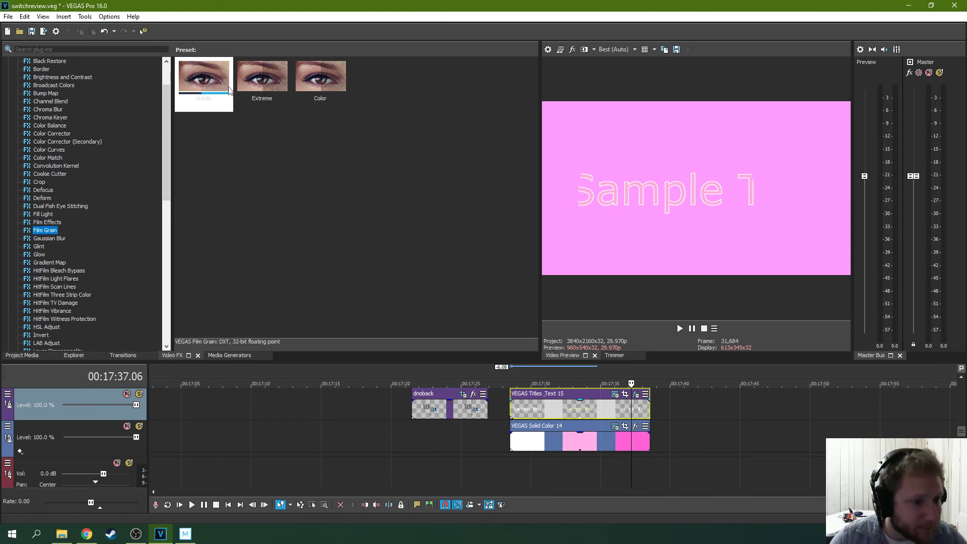
{"action": "left_click", "coordinate": [50, 287]}
{"action": "left_click", "coordinate": [47, 262]}
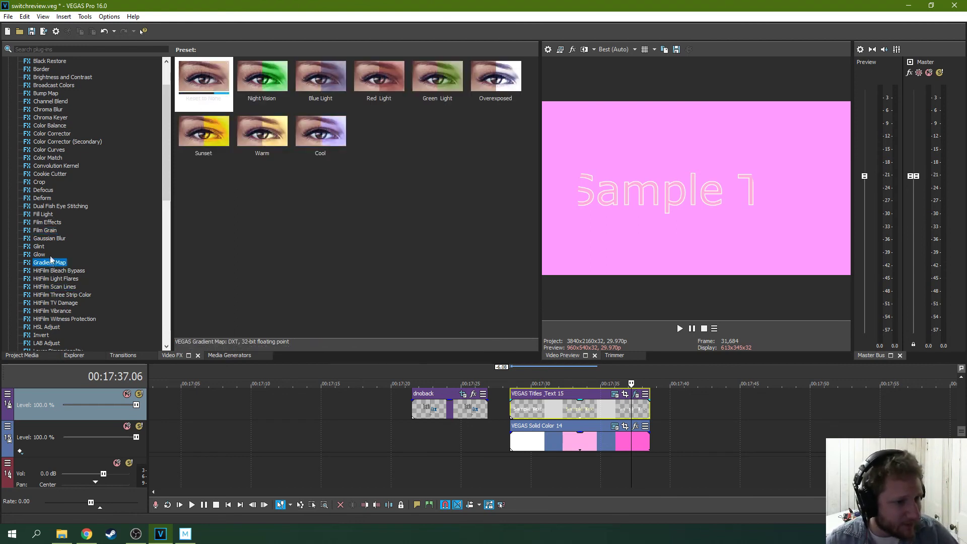
{"action": "left_click", "coordinate": [55, 247]}
{"action": "scroll", "coordinate": [58, 247], "scroll_direction": "down", "scroll_amount": 7}
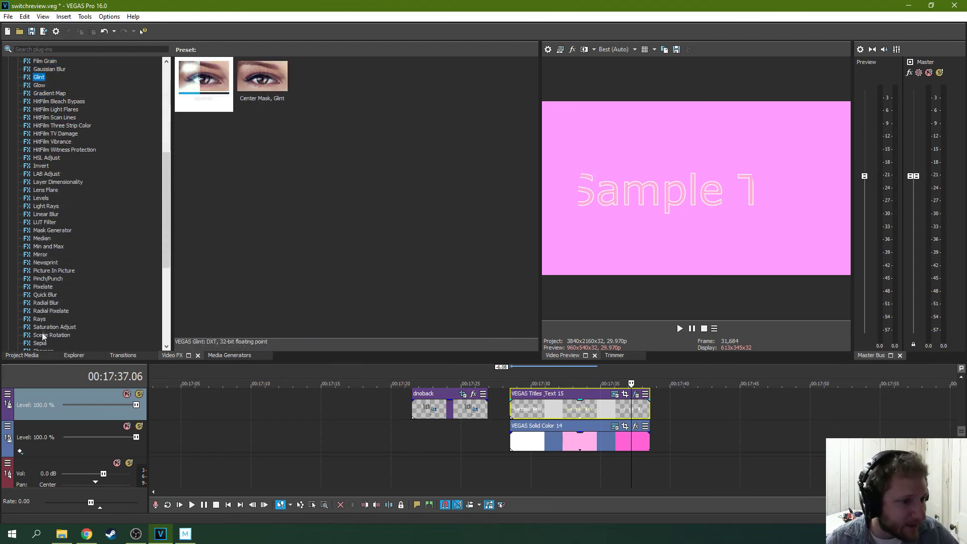
{"action": "left_click", "coordinate": [41, 344]}
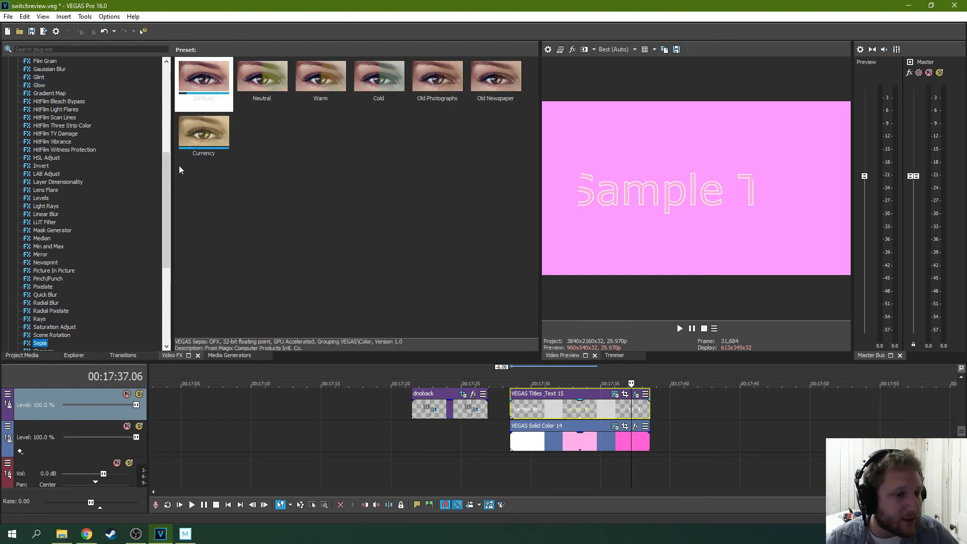
{"action": "scroll", "coordinate": [100, 301], "scroll_direction": "down", "scroll_amount": 3}
{"action": "left_click", "coordinate": [44, 319]}
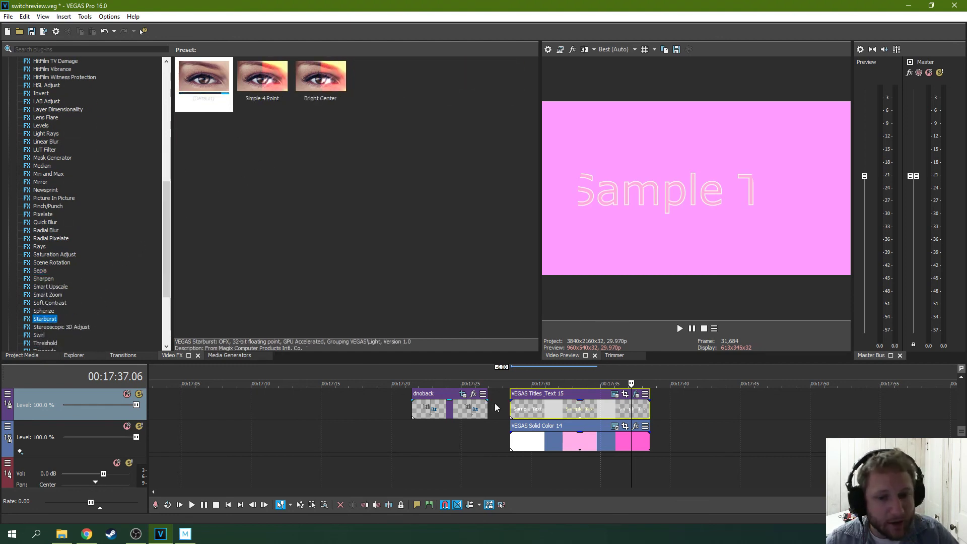
{"action": "left_click", "coordinate": [529, 423]}
Step: Select the C0230 event and move the playhead to 00:11:27.29, then back to 00:09:51.22
{"action": "scroll", "coordinate": [524, 403], "scroll_direction": "down", "scroll_amount": 6}
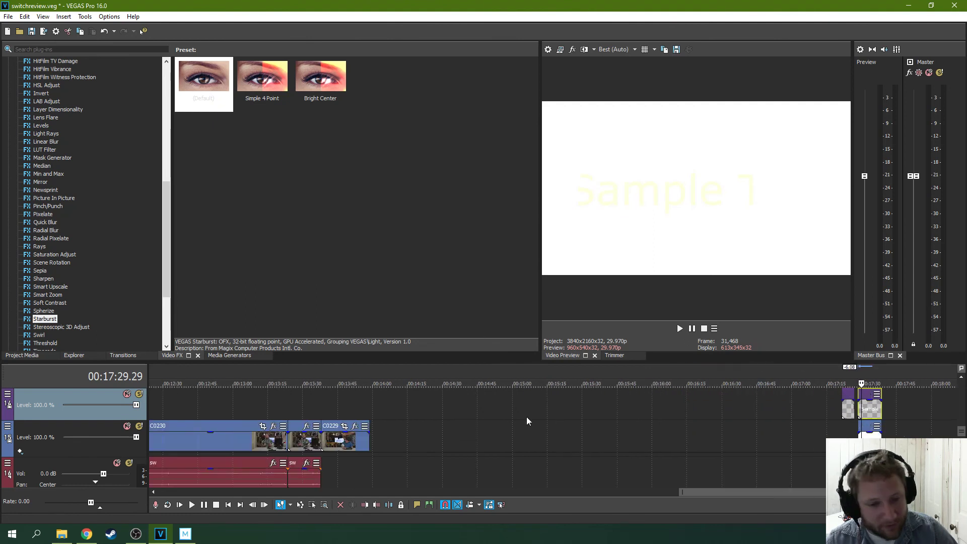
{"action": "left_click", "coordinate": [385, 427]}
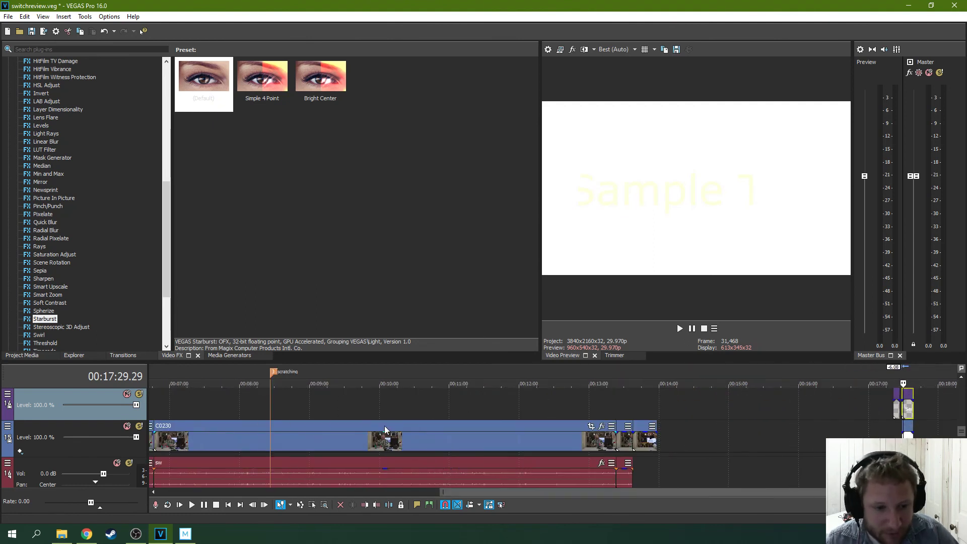
{"action": "left_click", "coordinate": [482, 407]}
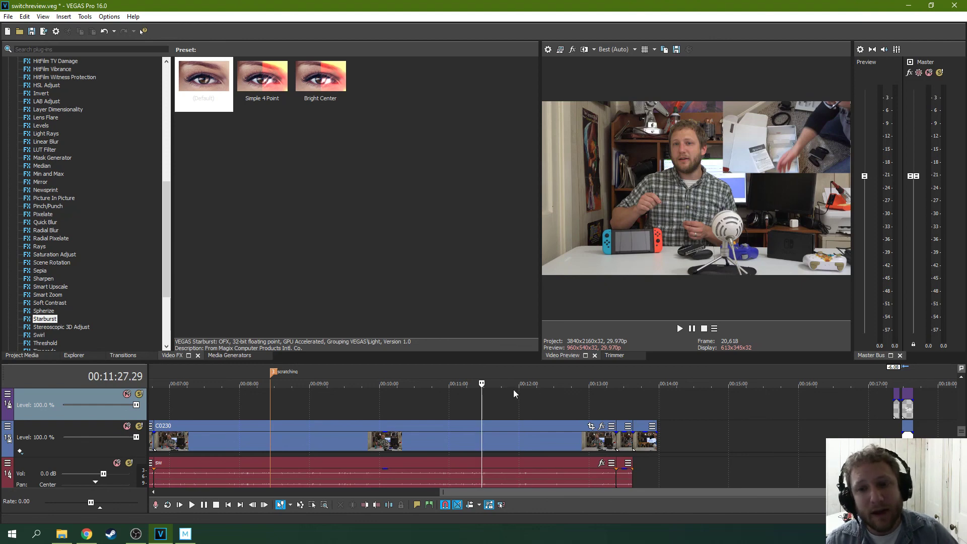
{"action": "scroll", "coordinate": [495, 398], "scroll_direction": "down", "scroll_amount": 3}
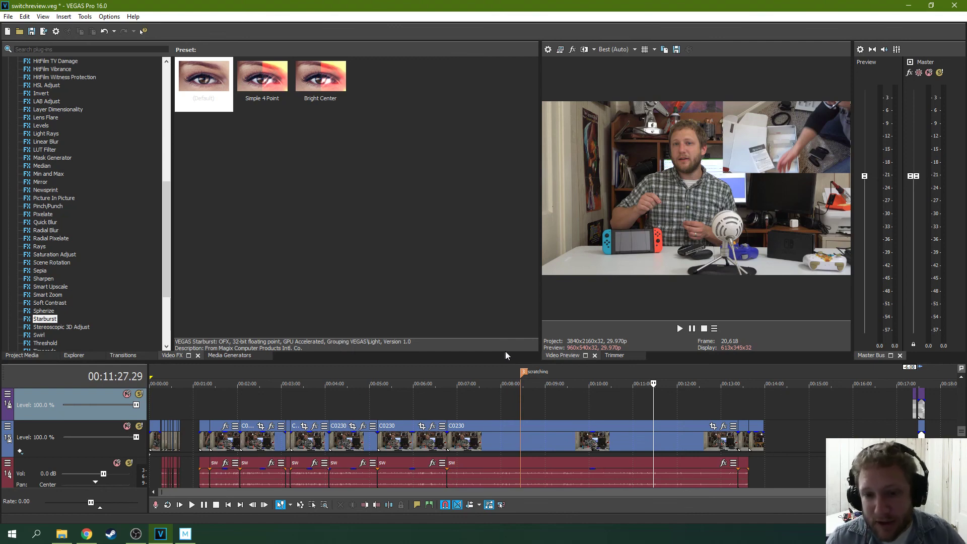
{"action": "left_click", "coordinate": [583, 392]}
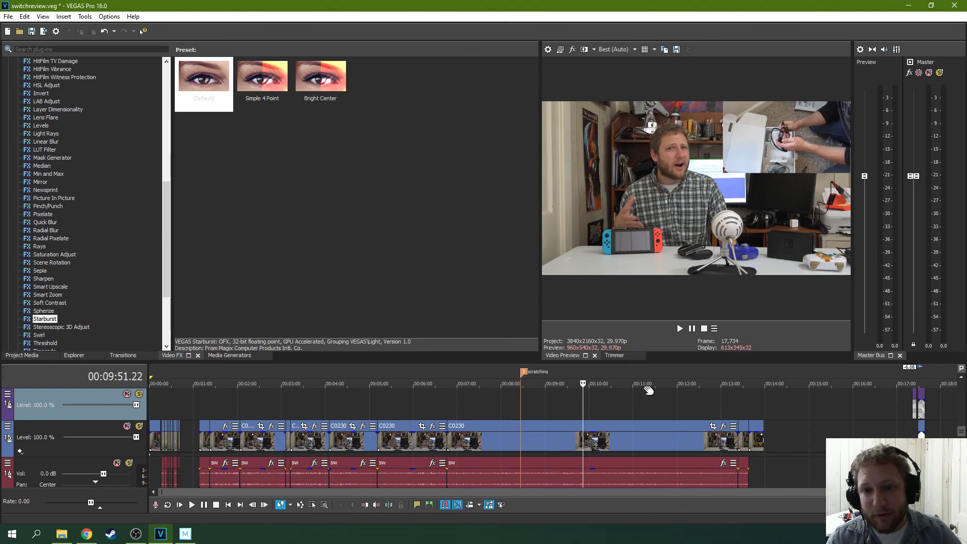